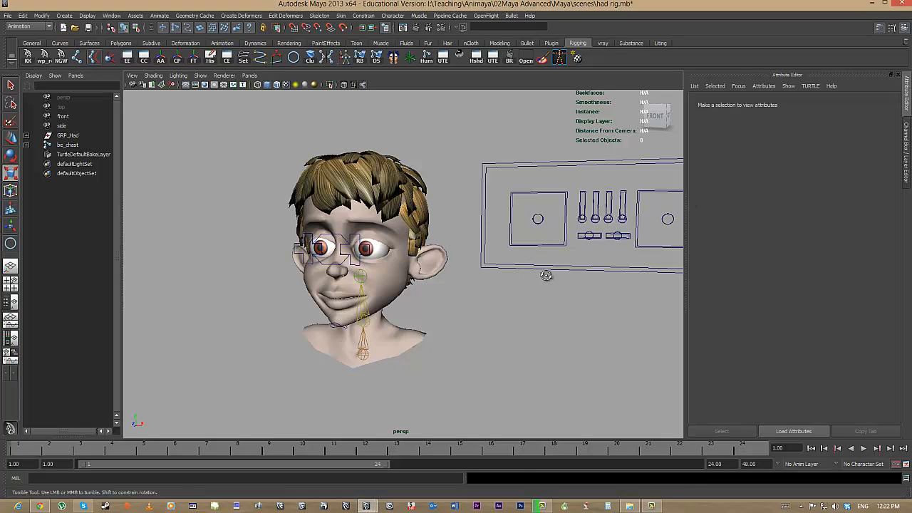
# Test the circular control in the first square of the facial control board by moving it around, and undo the moves.
pyautogui.keyDown('alt'); pyautogui.moveTo(546, 275); pyautogui.dragTo(549, 271); pyautogui.keyUp('alt')
pyautogui.click(512, 220)
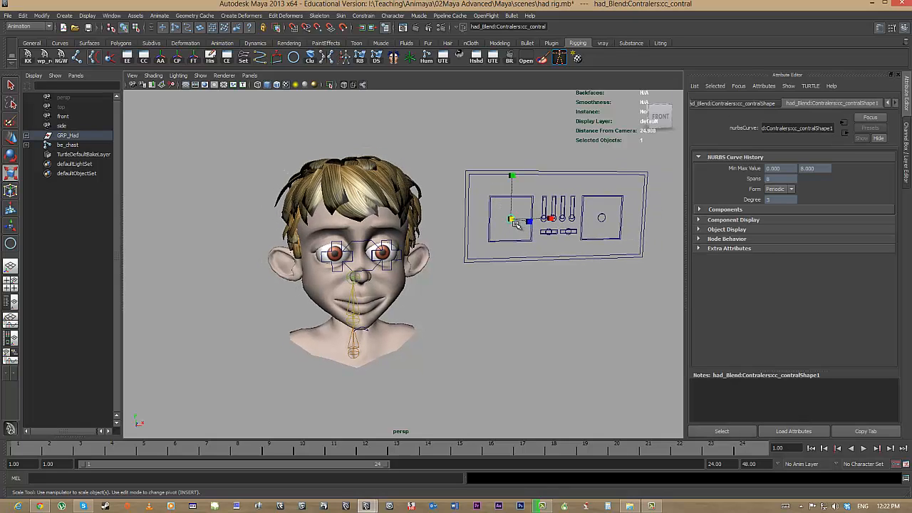
pyautogui.press('w')
pyautogui.moveTo(513, 221); pyautogui.dragTo(463, 186)
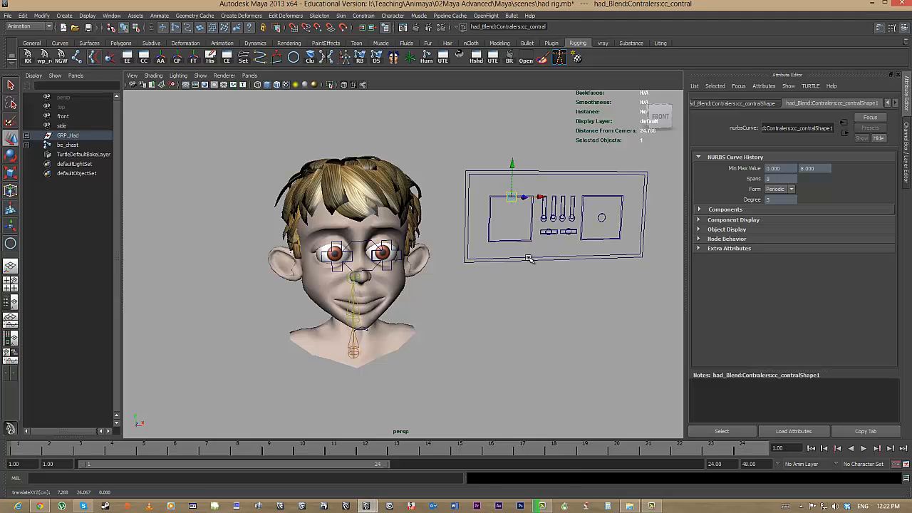
pyautogui.hotkey('ctrl', 'z')
pyautogui.moveTo(510, 218); pyautogui.dragTo(544, 223)
pyautogui.hotkey('ctrl', 'z')
pyautogui.keyDown('alt'); pyautogui.moveTo(589, 250); pyautogui.dragTo(566, 251); pyautogui.keyUp('alt')
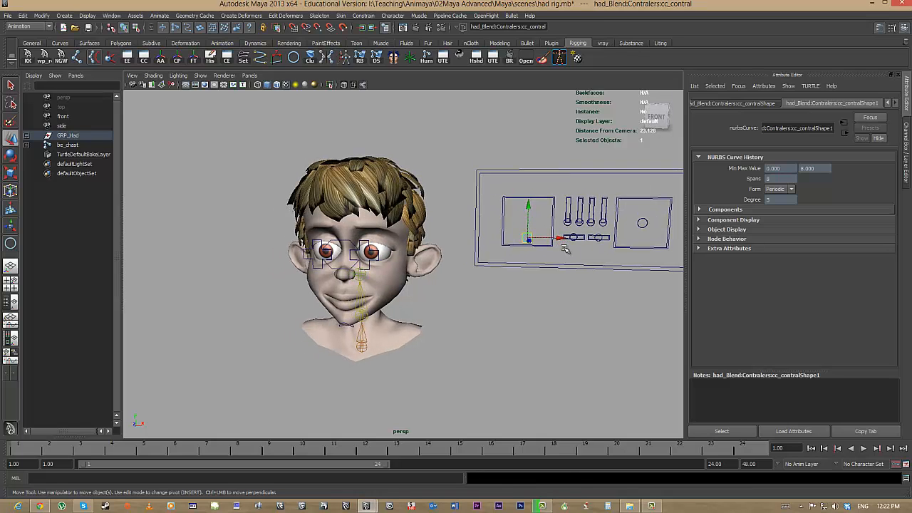
pyautogui.hotkey('ctrl', 'z')
pyautogui.click(553, 300)
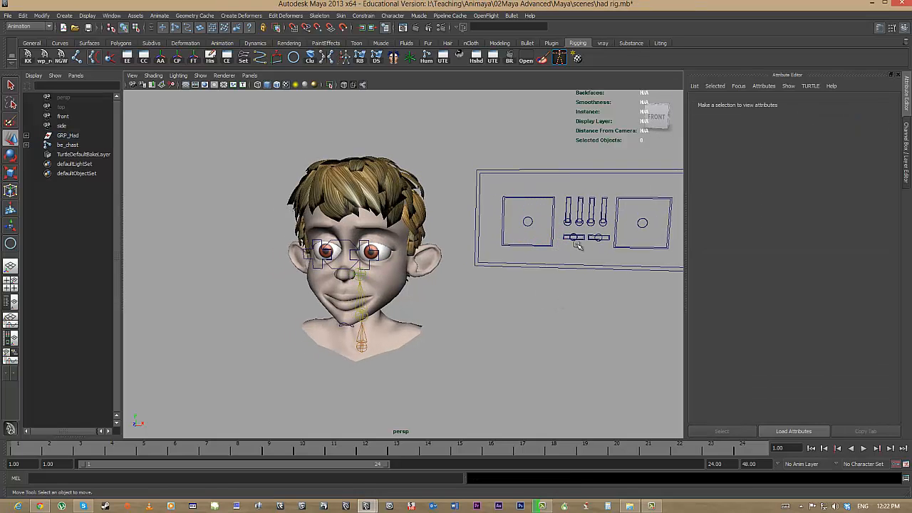
# Select the be_chast joint to highlight the skeleton chain inside the head and neck.
pyautogui.keyDown('alt'); pyautogui.moveTo(460, 287); pyautogui.dragTo(479, 286); pyautogui.keyUp('alt')
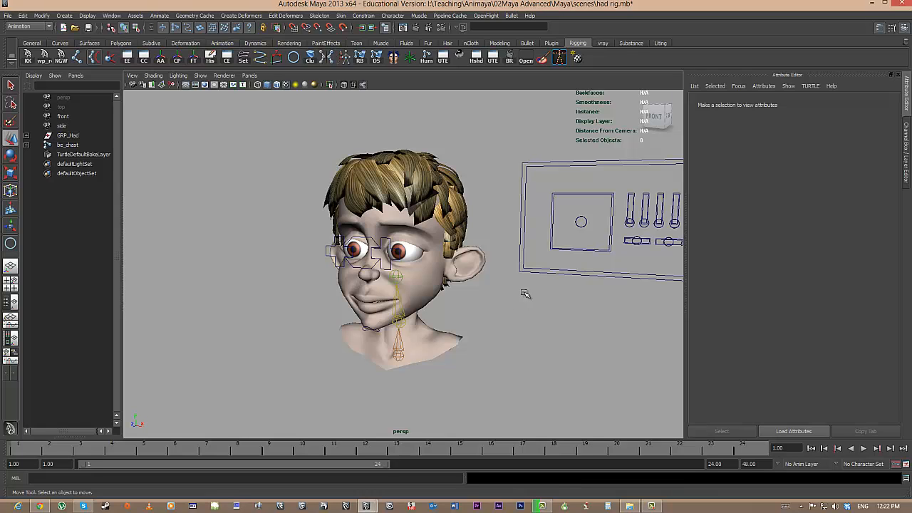
pyautogui.keyDown('alt'); pyautogui.moveTo(496, 319); pyautogui.dragTo(470, 299); pyautogui.keyUp('alt')
pyautogui.keyDown('alt'); pyautogui.moveTo(470, 299); pyautogui.dragTo(453, 296, button='middle'); pyautogui.keyUp('alt')
pyautogui.keyDown('alt'); pyautogui.moveTo(456, 301); pyautogui.dragTo(452, 307); pyautogui.keyUp('alt')
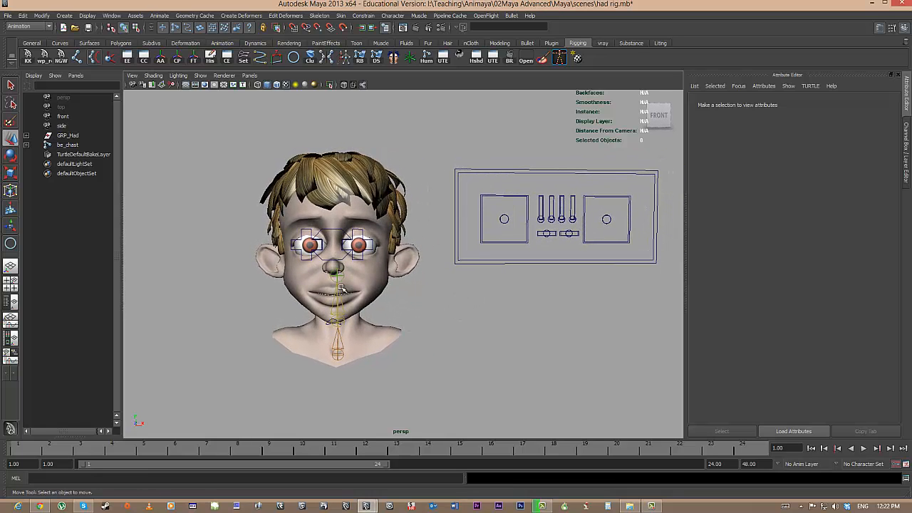
pyautogui.click(74, 145)
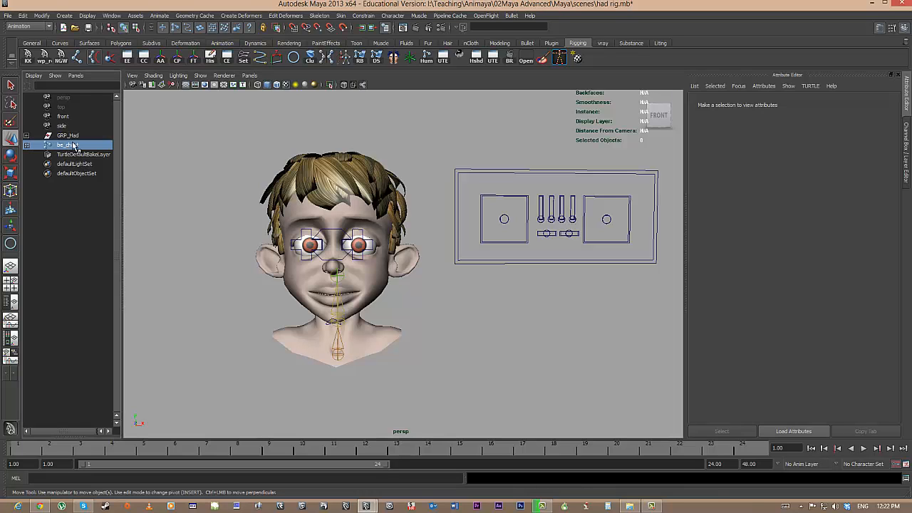
pyautogui.click(70, 136)
pyautogui.click(71, 146)
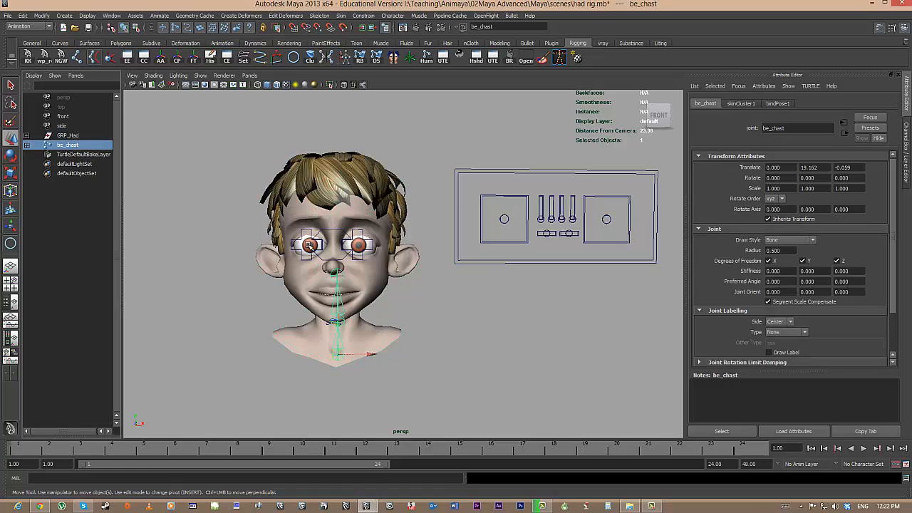
# Test the be_nek joint by rotating it about 37 degrees in Z, undo the rotation and clear the selection.
pyautogui.keyDown('alt'); pyautogui.moveTo(360, 306); pyautogui.dragTo(372, 306); pyautogui.keyUp('alt')
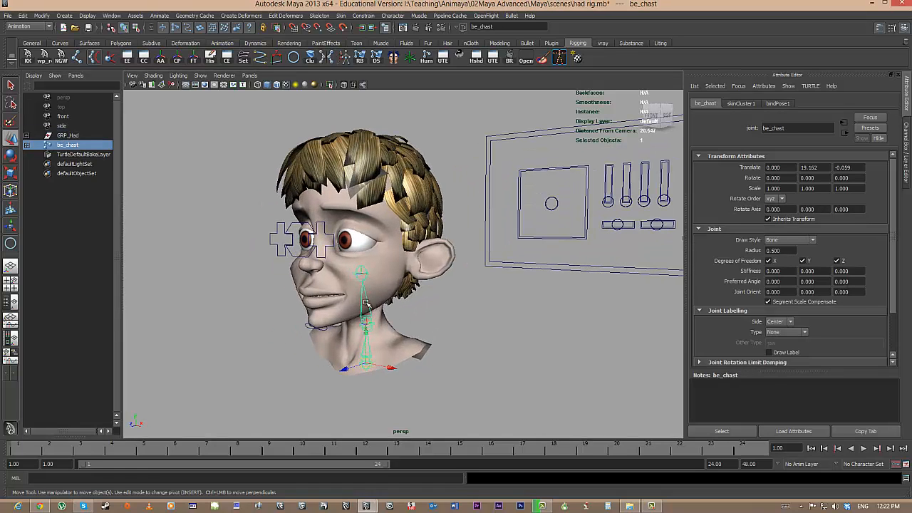
pyautogui.click(363, 303)
pyautogui.press('e')
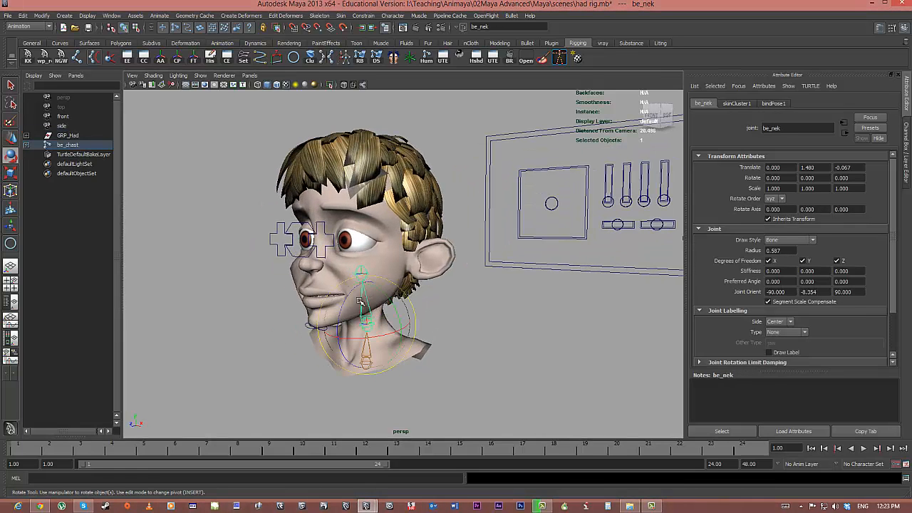
pyautogui.moveTo(359, 303); pyautogui.dragTo(322, 280)
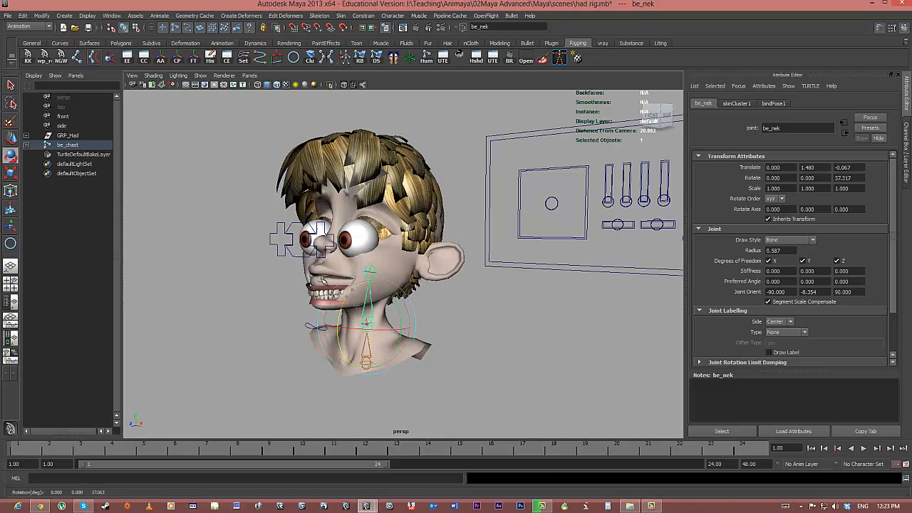
pyautogui.hotkey('ctrl', 'z')
pyautogui.hotkey('ctrl', 'z')
pyautogui.hotkey('ctrl', 'z')
pyautogui.click(476, 325)
# Test the be_hade joint by rotating it about 54 degrees in negative Y, and undo the rotation.
pyautogui.click(361, 273)
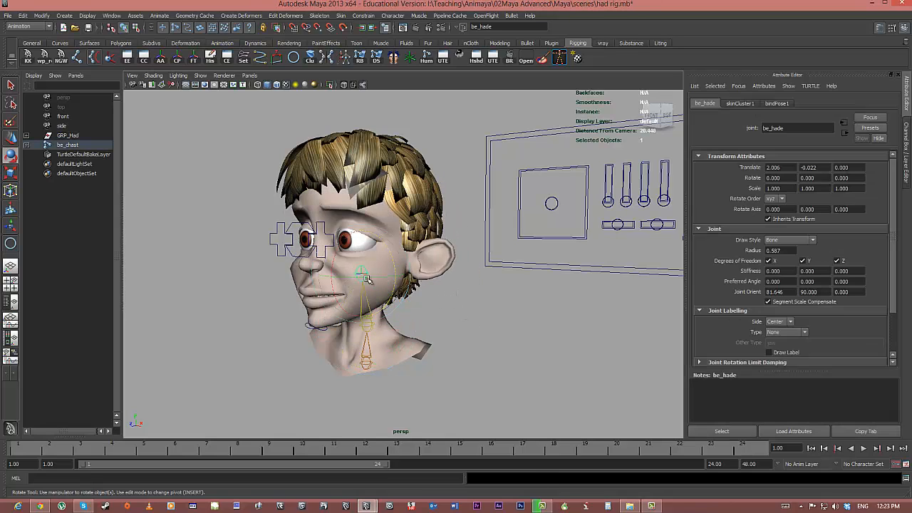
pyautogui.moveTo(324, 277)
pyautogui.mouseDown()
pyautogui.moveTo(365, 276)
pyautogui.moveTo(327, 273)
pyautogui.mouseUp()
pyautogui.hotkey('ctrl', 'z')
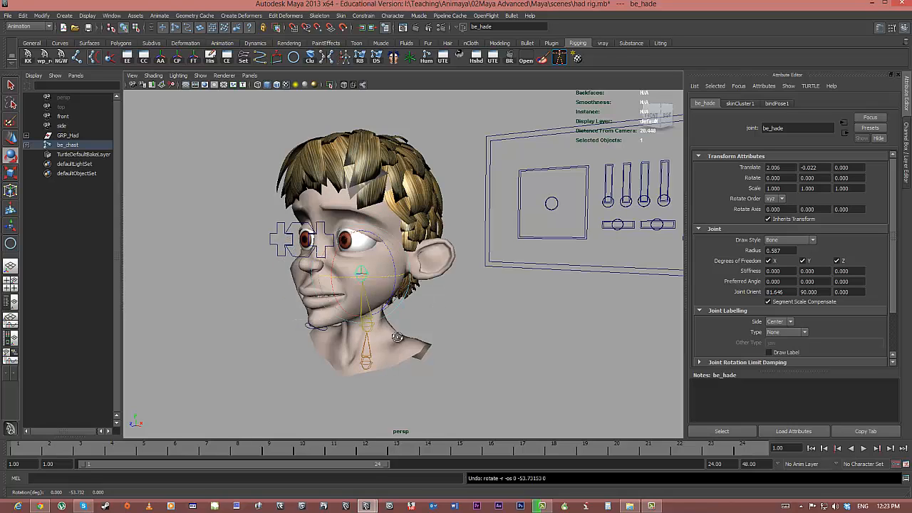
# Examine the neck and head joint chain and the facial controls from the side and front.
pyautogui.keyDown('alt'); pyautogui.moveTo(392, 335); pyautogui.dragTo(425, 340); pyautogui.keyUp('alt')
pyautogui.keyDown('alt'); pyautogui.moveTo(463, 291); pyautogui.dragTo(547, 250, button='middle'); pyautogui.keyUp('alt')
pyautogui.keyDown('alt'); pyautogui.moveTo(510, 300); pyautogui.dragTo(570, 305, button='right'); pyautogui.keyUp('alt')
pyautogui.keyDown('alt'); pyautogui.moveTo(498, 307); pyautogui.dragTo(330, 291); pyautogui.keyUp('alt')
pyautogui.click(311, 301)
pyautogui.keyDown('alt'); pyautogui.moveTo(330, 292); pyautogui.dragTo(315, 290, button='middle'); pyautogui.keyUp('alt')
pyautogui.keyDown('alt'); pyautogui.moveTo(315, 290); pyautogui.dragTo(369, 264, button='right'); pyautogui.keyUp('alt')
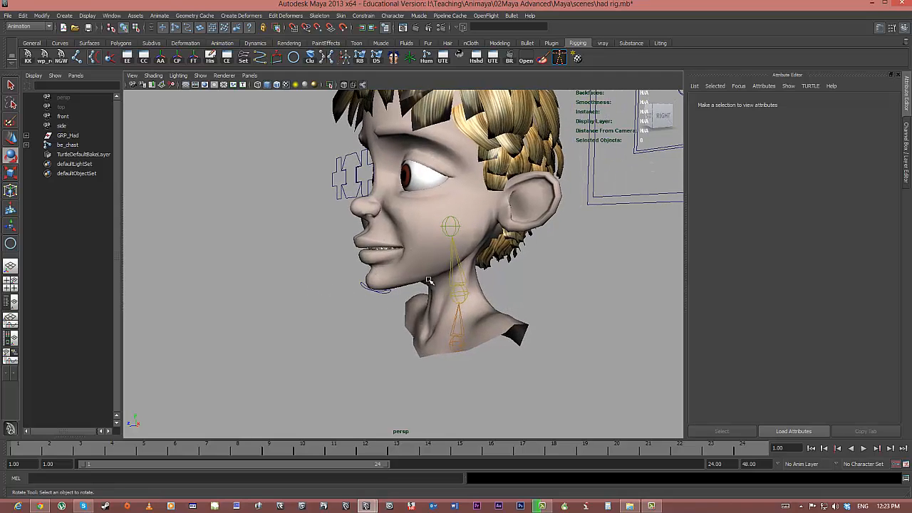
pyautogui.keyDown('alt'); pyautogui.moveTo(441, 267); pyautogui.dragTo(484, 273); pyautogui.keyUp('alt')
pyautogui.keyDown('alt'); pyautogui.moveTo(485, 272); pyautogui.dragTo(437, 272, button='right'); pyautogui.keyUp('alt')
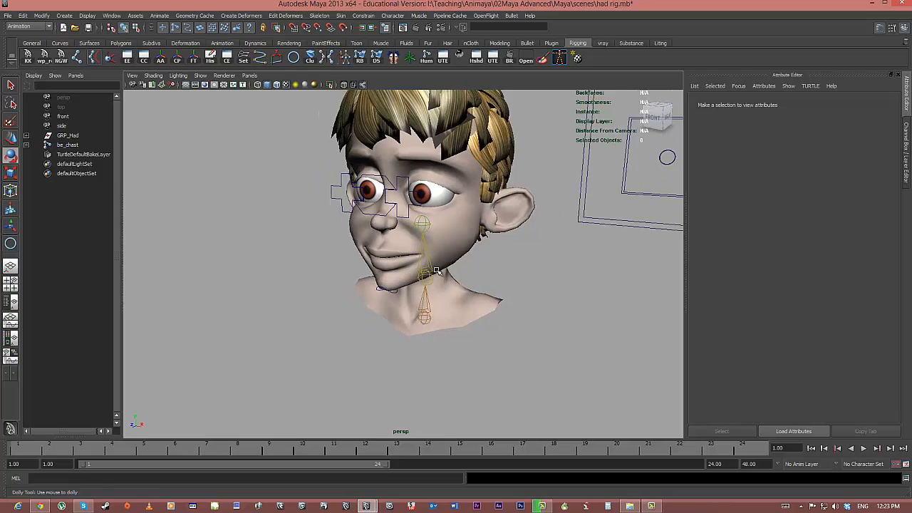
pyautogui.keyDown('alt'); pyautogui.moveTo(470, 276); pyautogui.dragTo(455, 281, button='middle'); pyautogui.keyUp('alt')
pyautogui.keyDown('alt'); pyautogui.moveTo(455, 281); pyautogui.dragTo(416, 285); pyautogui.keyUp('alt')
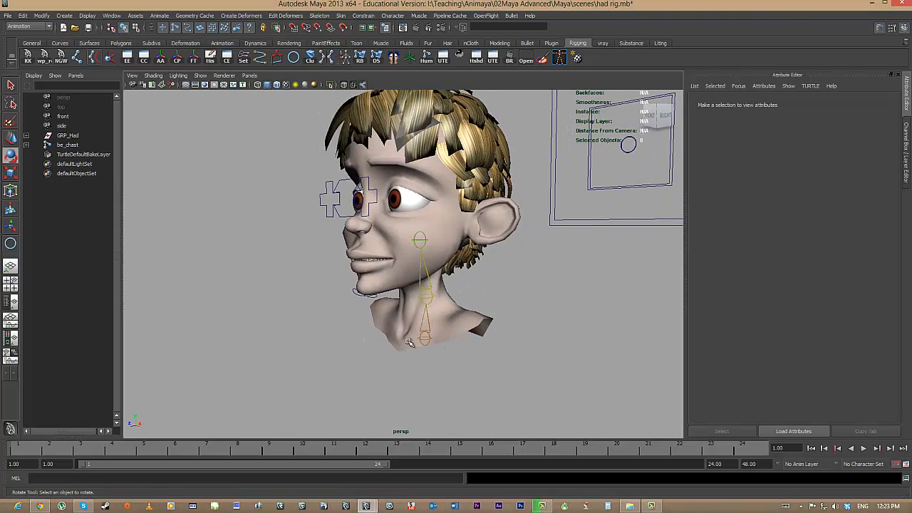
pyautogui.keyDown('alt'); pyautogui.moveTo(430, 281); pyautogui.dragTo(401, 216); pyautogui.keyUp('alt')
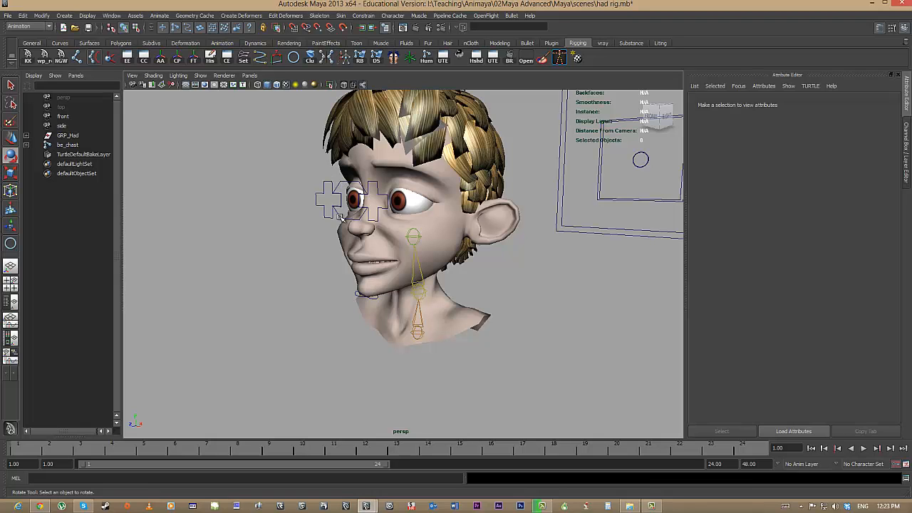
pyautogui.keyDown('alt'); pyautogui.moveTo(459, 237); pyautogui.dragTo(506, 234); pyautogui.keyUp('alt')
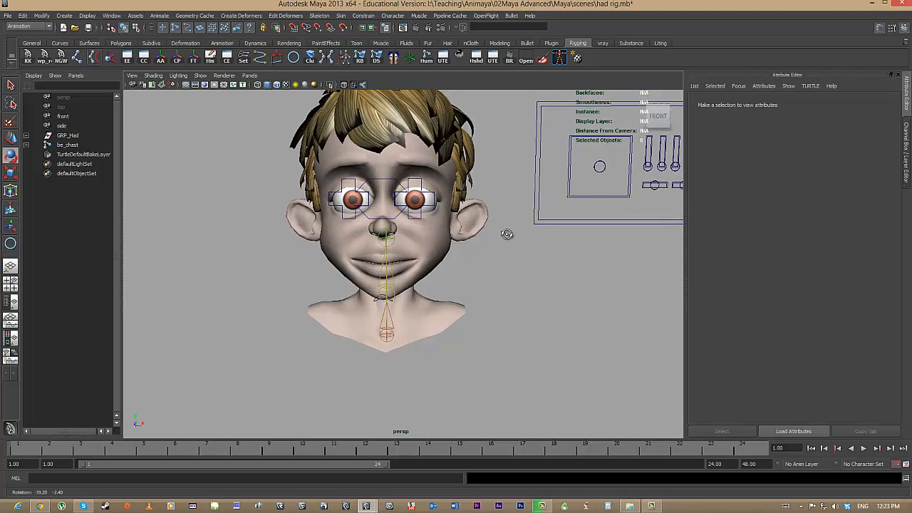
pyautogui.keyDown('alt'); pyautogui.moveTo(463, 231); pyautogui.dragTo(433, 225, button='right'); pyautogui.keyUp('alt')
pyautogui.keyDown('alt'); pyautogui.moveTo(433, 225); pyautogui.dragTo(369, 235, button='middle'); pyautogui.keyUp('alt')
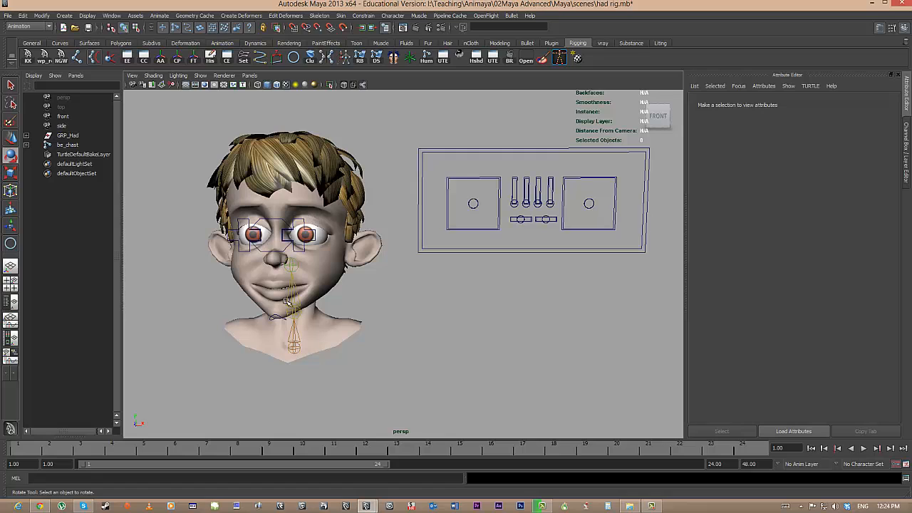
# Inspect the be_chast and GRP_Had hierarchies, and expand GRP_Had and its GRP_Sam_go subgroup to list the meshes.
pyautogui.click(65, 145)
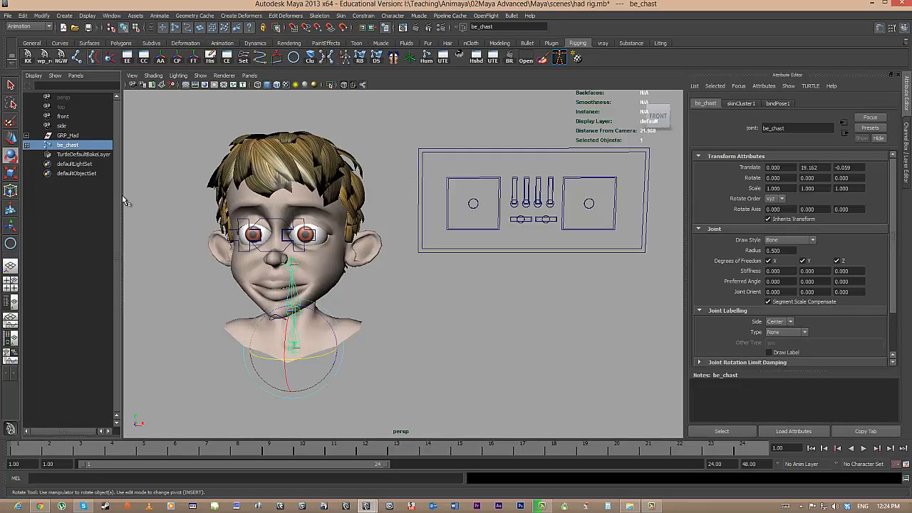
pyautogui.click(64, 136)
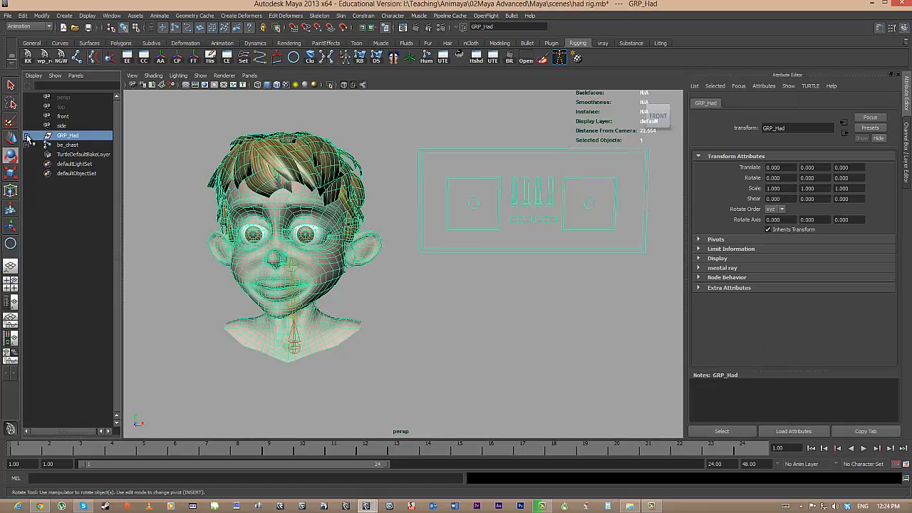
pyautogui.click(26, 136)
pyautogui.click(89, 146)
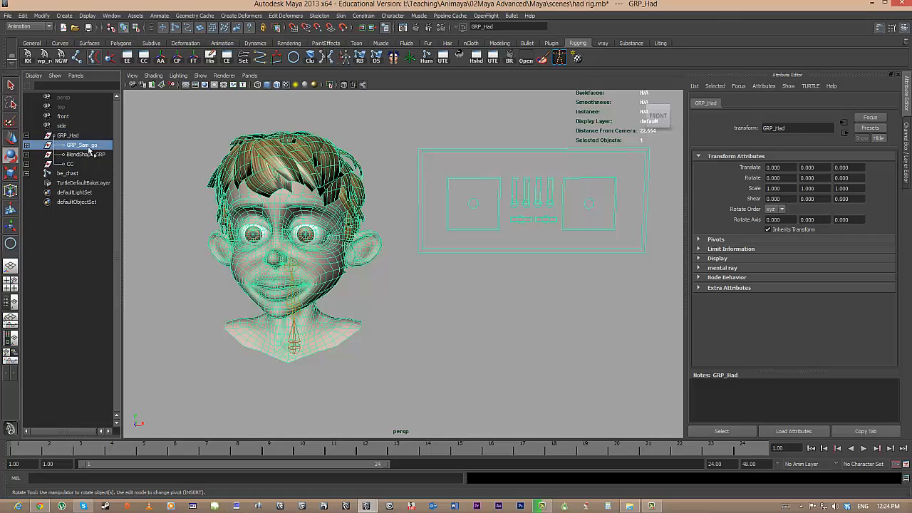
pyautogui.click(27, 145)
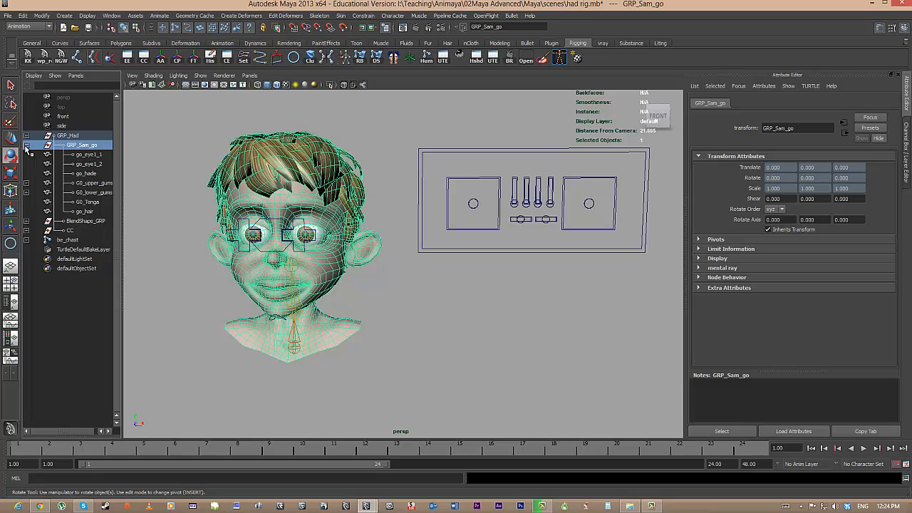
# Select the eye, head, gum, tongue and hair meshes inside GRP_Sam_go one by one to identify each part.
pyautogui.click(93, 154)
pyautogui.click(93, 164)
pyautogui.click(93, 174)
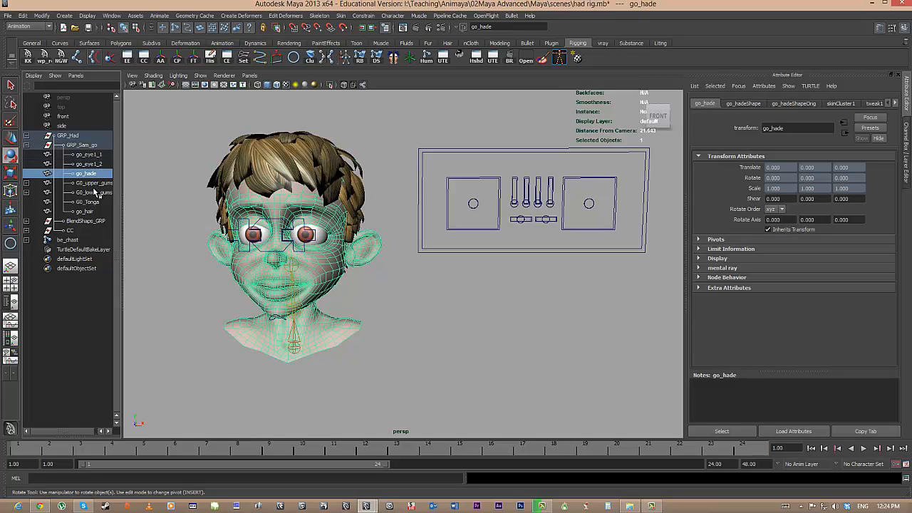
pyautogui.click(93, 192)
pyautogui.click(92, 183)
pyautogui.click(89, 154)
pyautogui.click(87, 164)
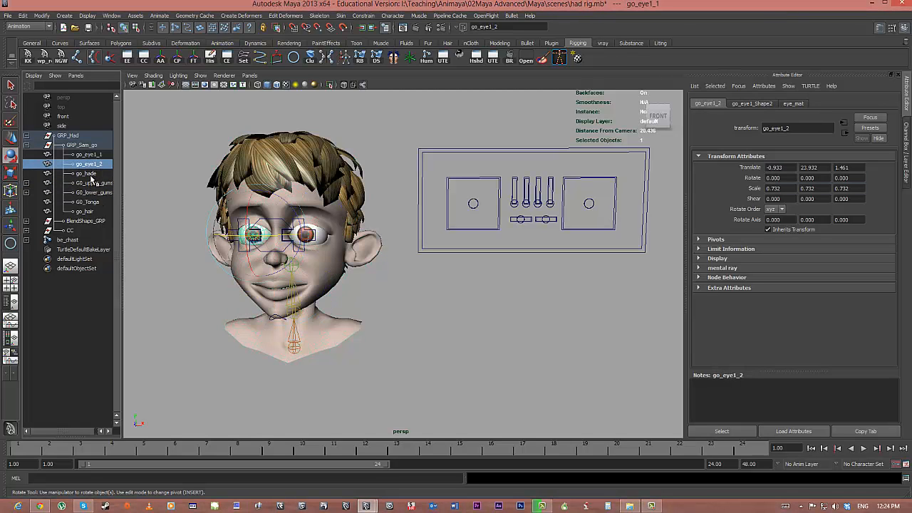
pyautogui.click(90, 174)
pyautogui.click(93, 183)
pyautogui.click(93, 192)
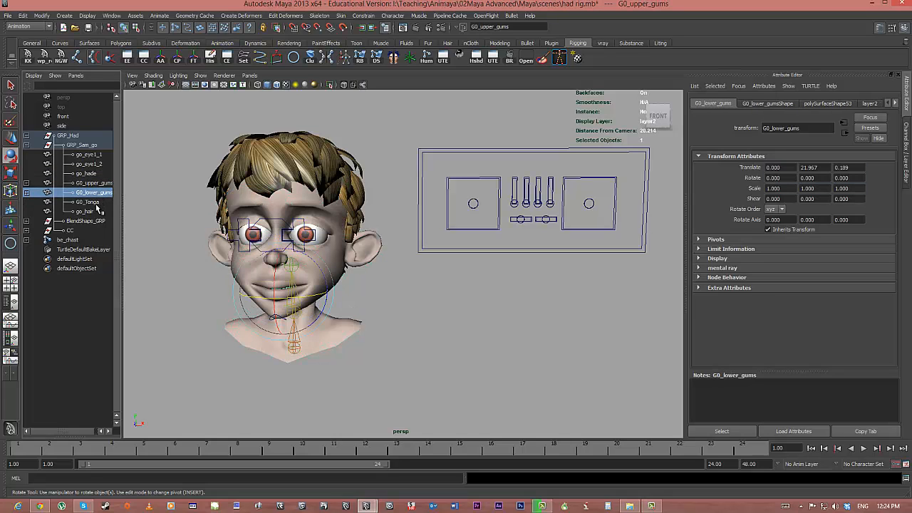
pyautogui.click(95, 203)
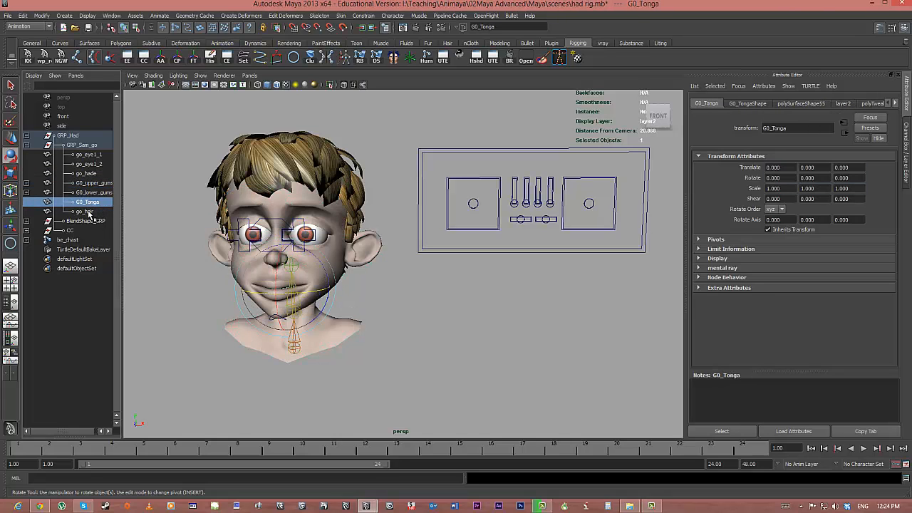
pyautogui.click(85, 212)
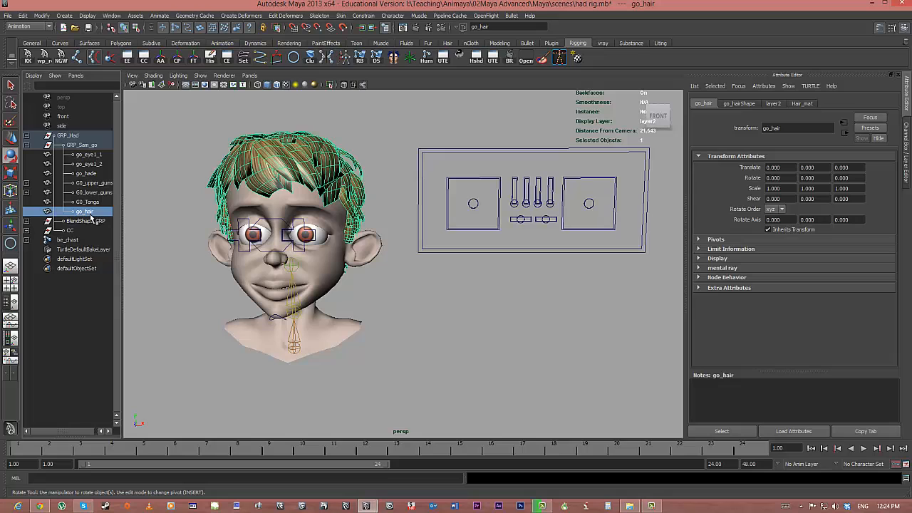
# Collapse GRP_Sam_go, select the whole group and examine its highlighted geometry from the side and front.
pyautogui.click(26, 145)
pyautogui.click(82, 146)
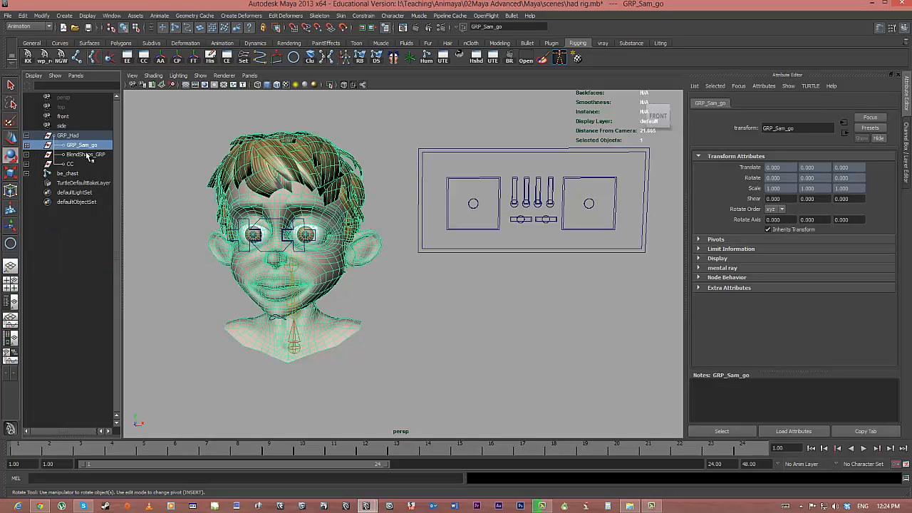
pyautogui.keyDown('alt'); pyautogui.moveTo(348, 178); pyautogui.dragTo(285, 186); pyautogui.keyUp('alt')
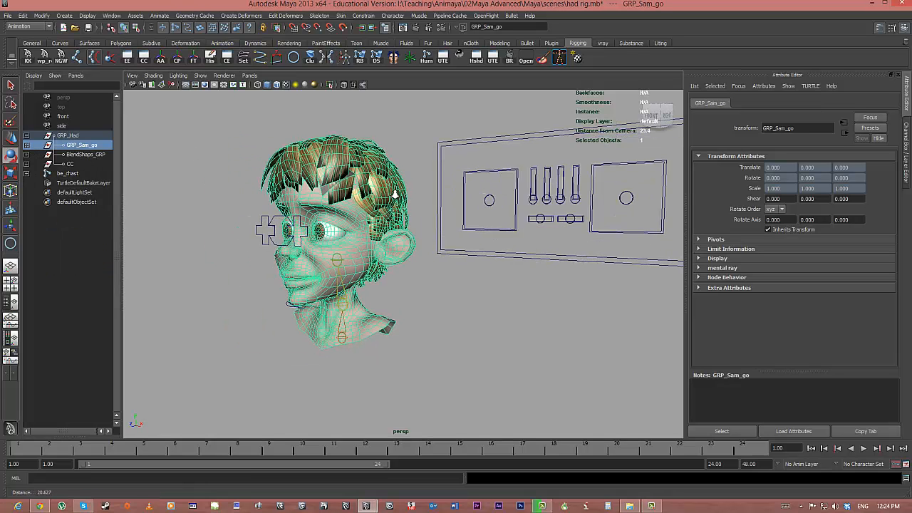
pyautogui.keyDown('alt'); pyautogui.moveTo(320, 174); pyautogui.dragTo(377, 169, button='right'); pyautogui.keyUp('alt')
pyautogui.keyDown('alt'); pyautogui.moveTo(218, 218); pyautogui.dragTo(301, 208); pyautogui.keyUp('alt')
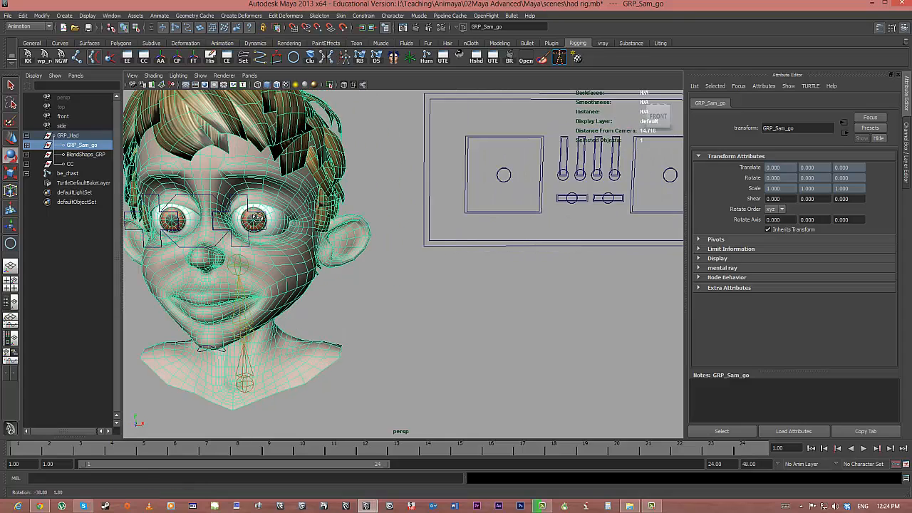
pyautogui.keyDown('alt'); pyautogui.moveTo(301, 208); pyautogui.dragTo(276, 201, button='right'); pyautogui.keyUp('alt')
pyautogui.keyDown('alt'); pyautogui.moveTo(276, 200); pyautogui.dragTo(317, 199, button='middle'); pyautogui.keyUp('alt')
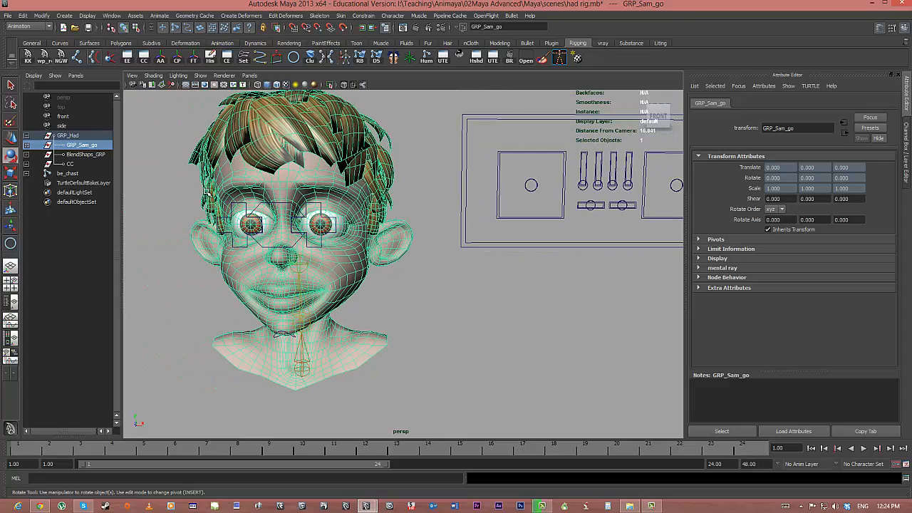
# Select BlendShaps_GRP and expand it to list its blend shape meshes.
pyautogui.click(86, 154)
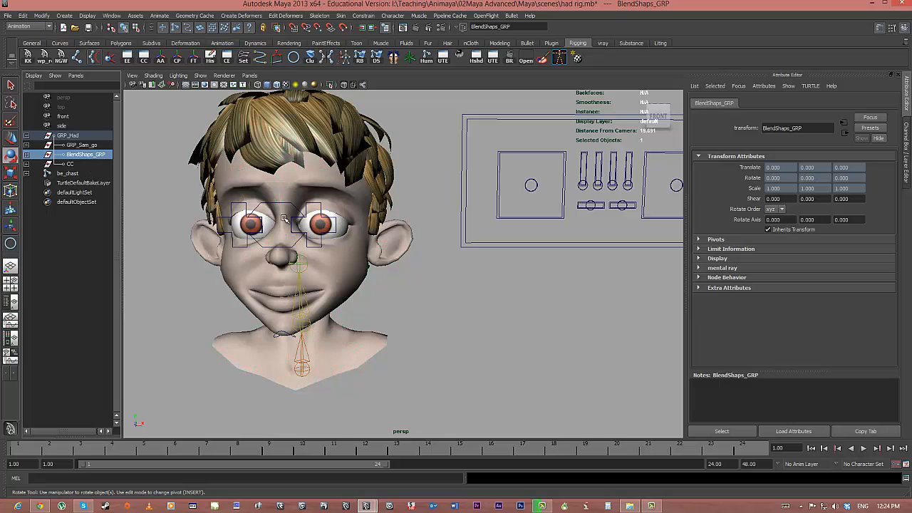
pyautogui.keyDown('alt'); pyautogui.moveTo(438, 262); pyautogui.dragTo(513, 269, button='middle'); pyautogui.keyUp('alt')
pyautogui.keyDown('alt'); pyautogui.moveTo(513, 269); pyautogui.dragTo(420, 253, button='right'); pyautogui.keyUp('alt')
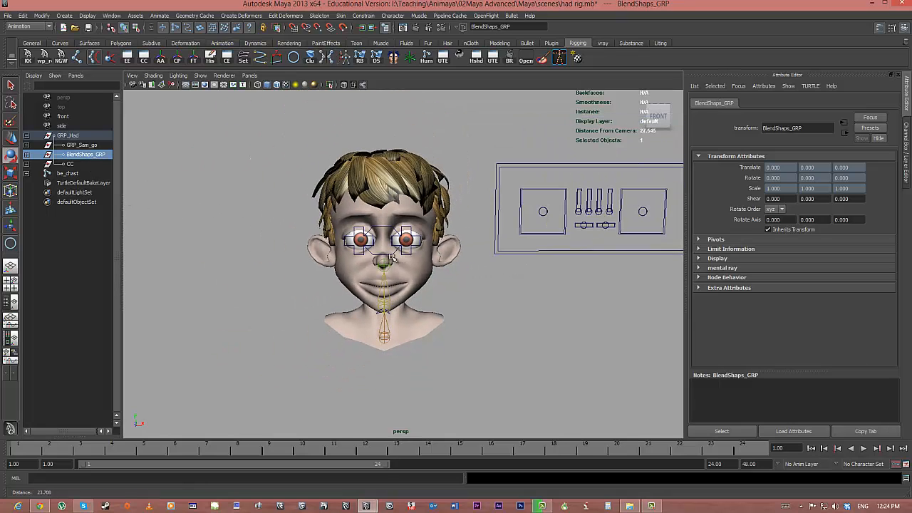
pyautogui.click(26, 155)
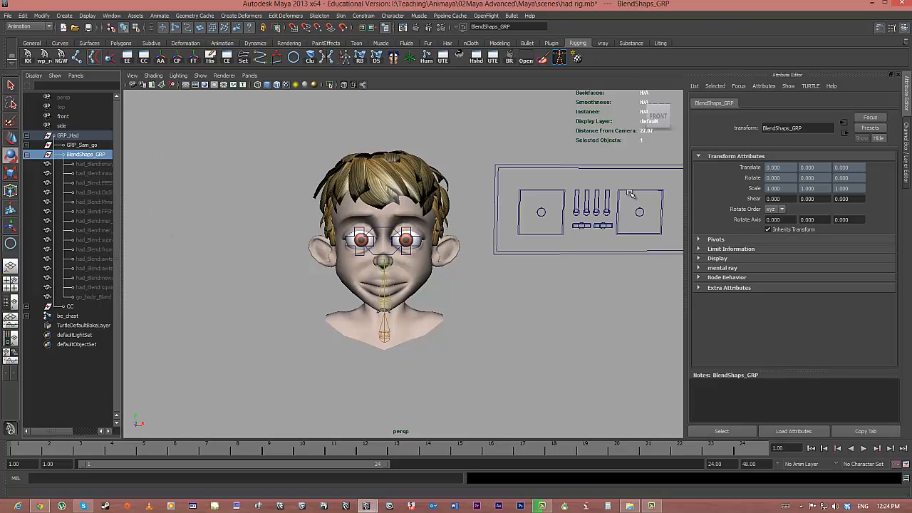
# Select several blend shape meshes inside BlendShaps_GRP one by one to identify them.
pyautogui.click(92, 173)
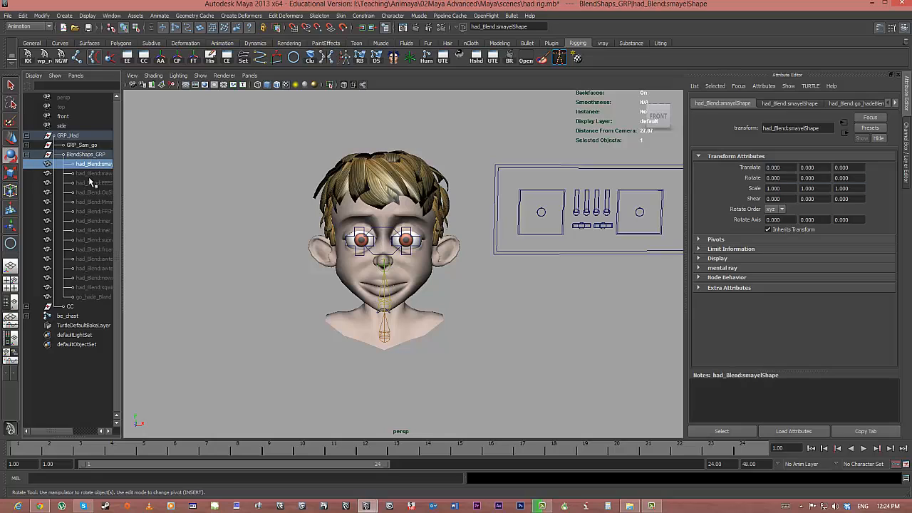
pyautogui.click(92, 183)
pyautogui.click(93, 192)
pyautogui.click(91, 221)
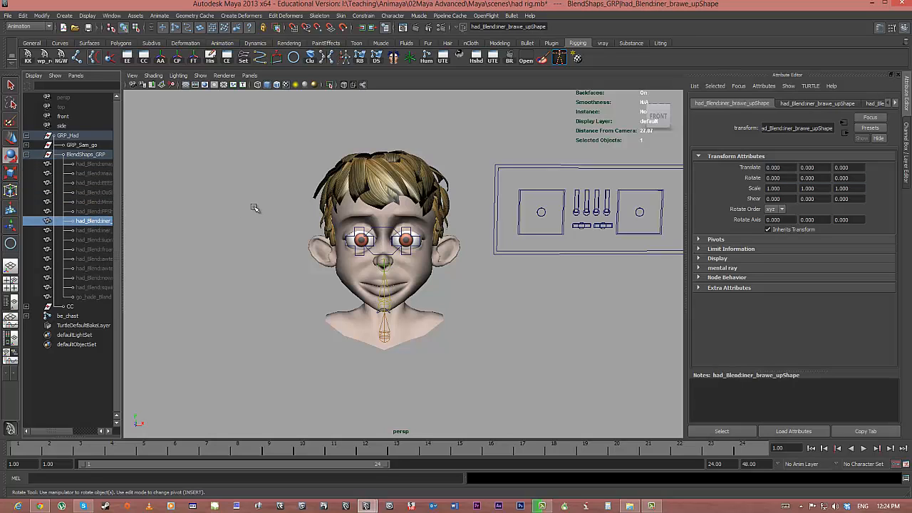
pyautogui.click(91, 173)
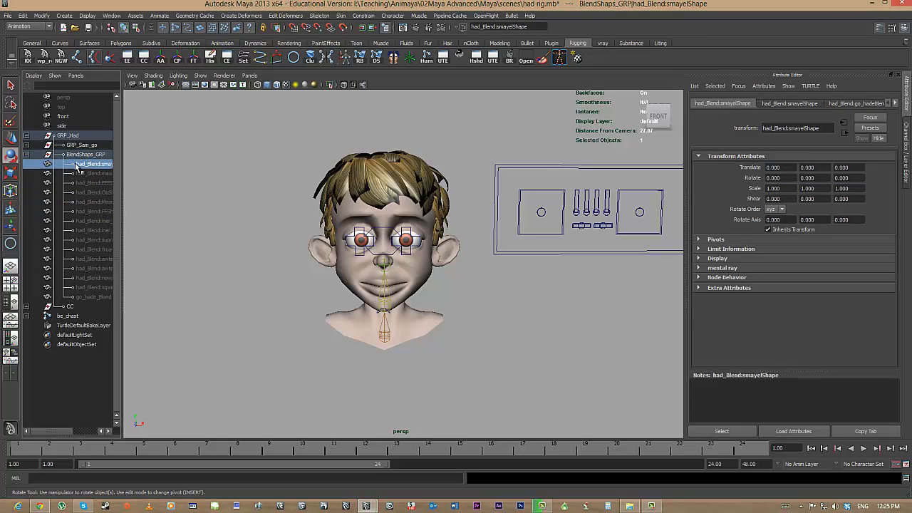
# Collapse BlendShaps_GRP and leave GRP_Had expanded to show only its three subgroups.
pyautogui.click(85, 154)
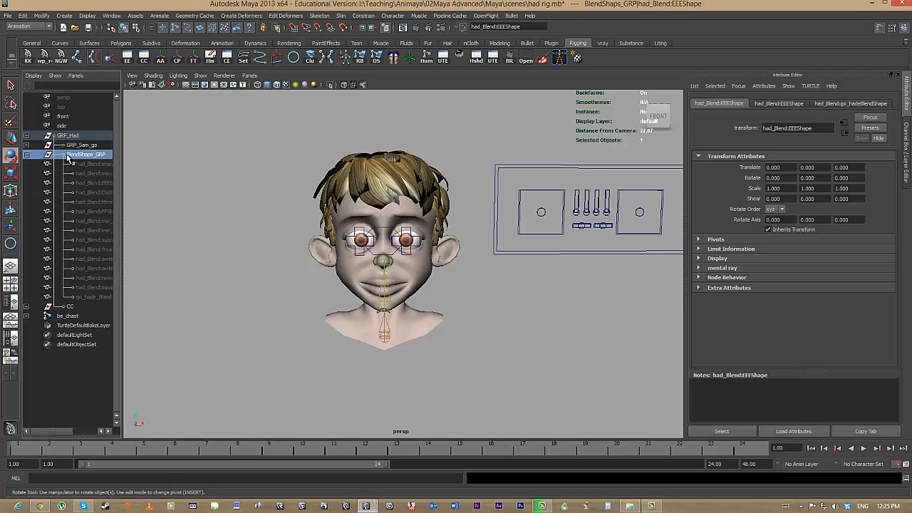
pyautogui.click(27, 154)
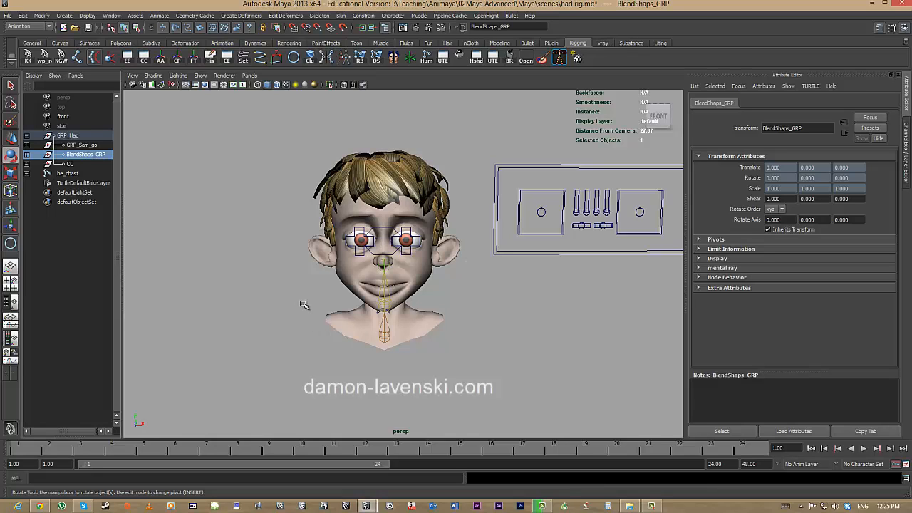
pyautogui.click(27, 136)
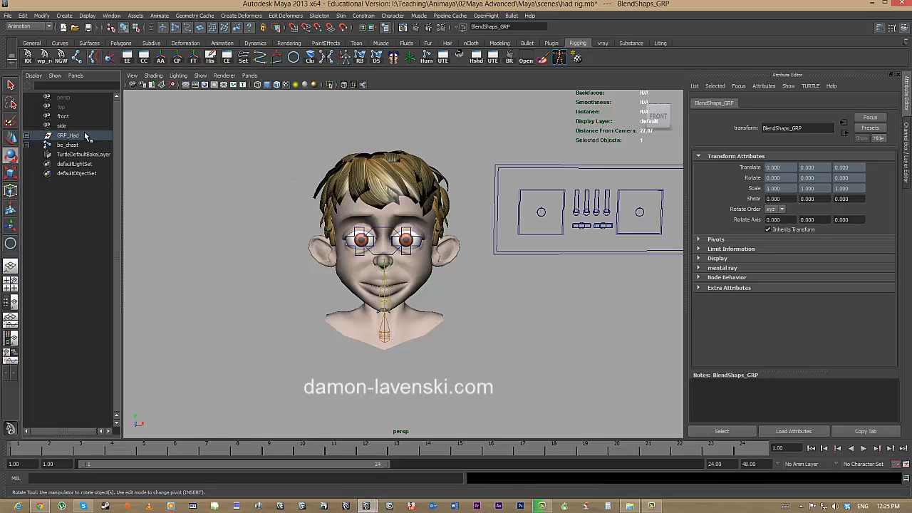
pyautogui.click(27, 136)
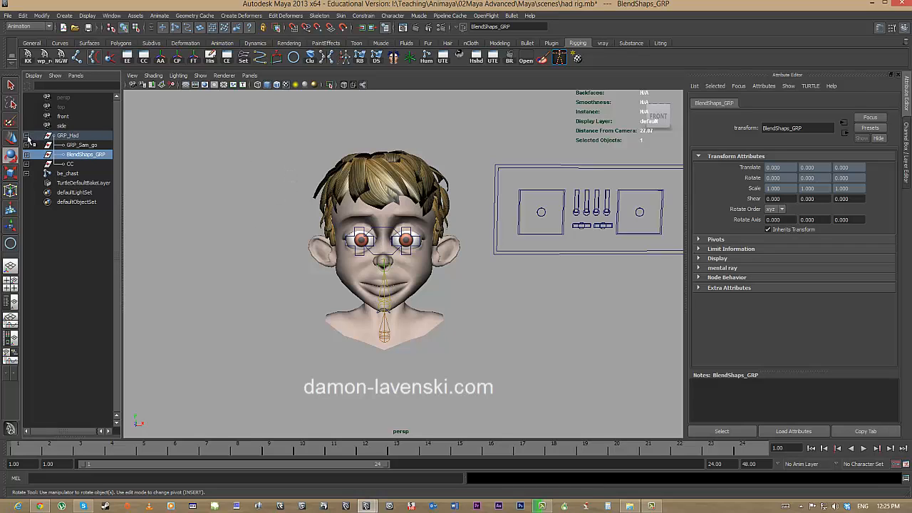
# Select the CC group, show the Channel Box, and compare its channels with those of BlendShaps_GRP and GRP_Sam_go.
pyautogui.click(75, 164)
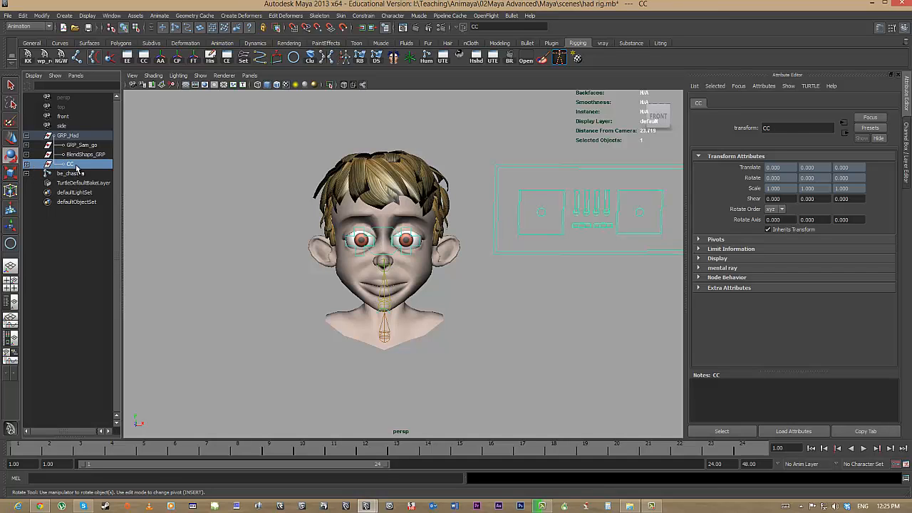
pyautogui.click(906, 151)
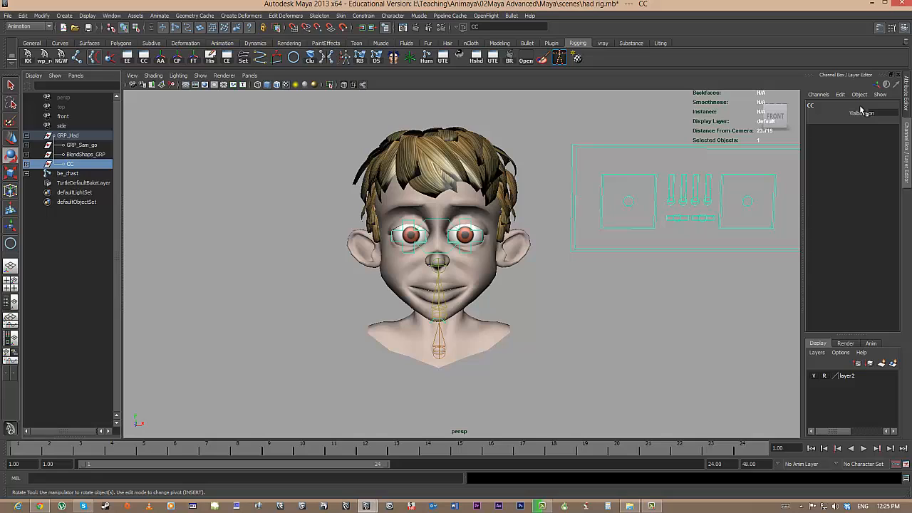
pyautogui.click(86, 154)
pyautogui.click(82, 145)
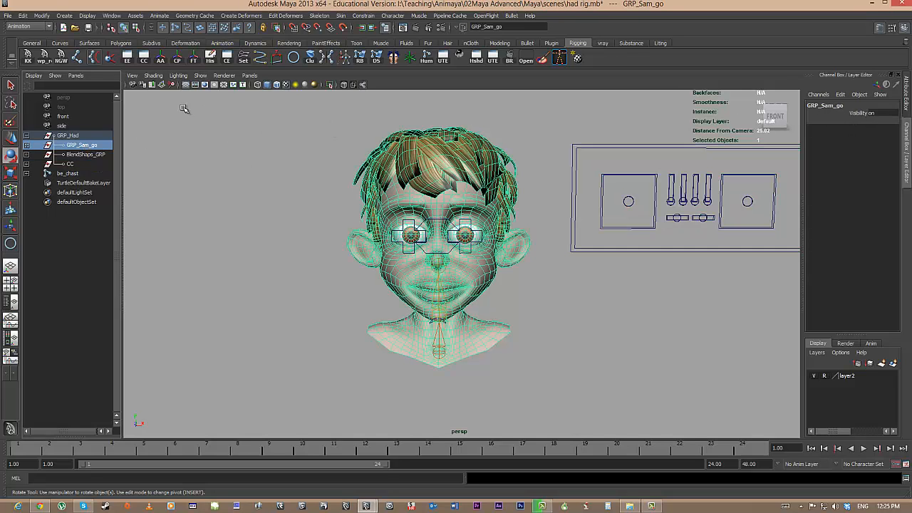
# Select GRP_Had and its subgroups in turn to examine the contents and available channels of each.
pyautogui.click(79, 136)
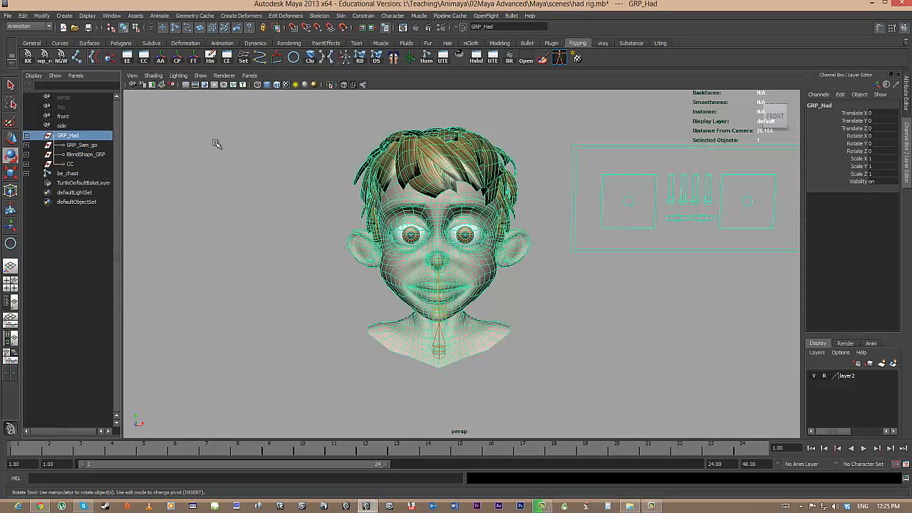
pyautogui.click(79, 146)
pyautogui.click(77, 155)
pyautogui.click(74, 164)
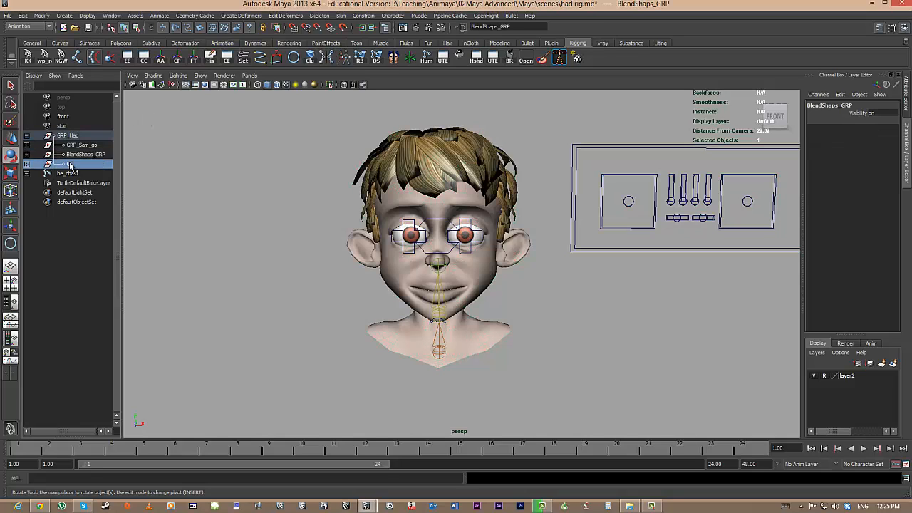
pyautogui.click(80, 145)
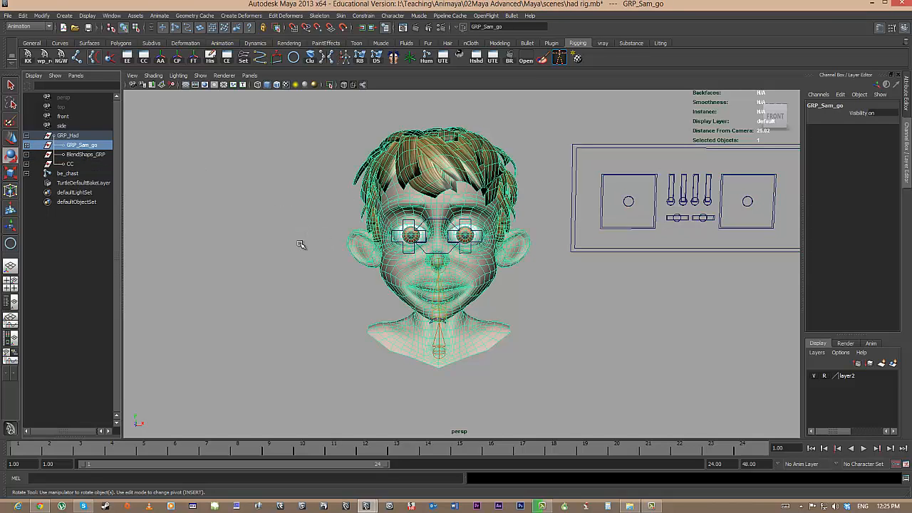
pyautogui.click(68, 165)
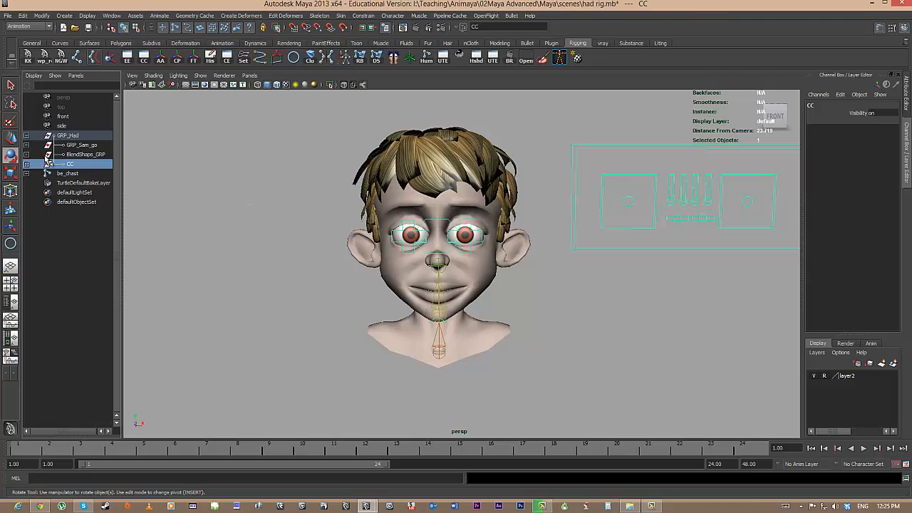
# Expand the CC group, select the cc_jowa control, and examine its translate channels and its position under the chin.
pyautogui.click(26, 164)
pyautogui.click(84, 173)
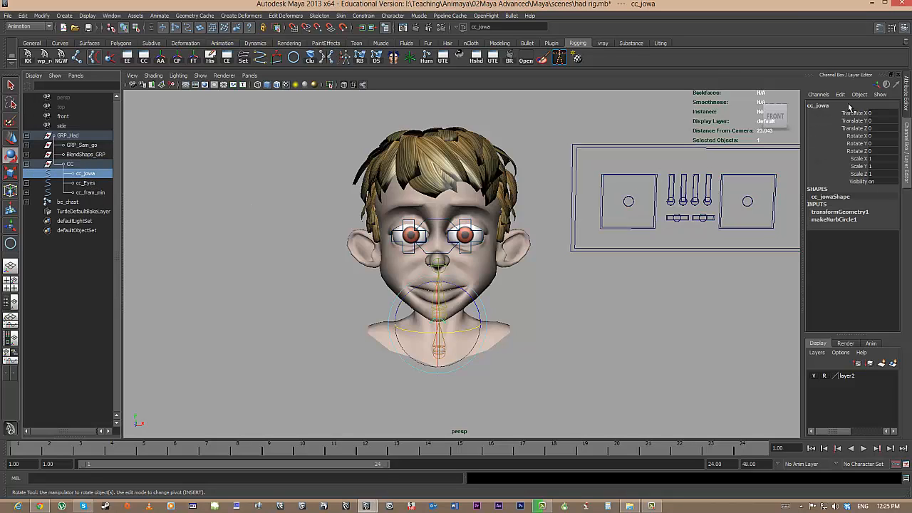
pyautogui.moveTo(855, 113); pyautogui.dragTo(861, 171)
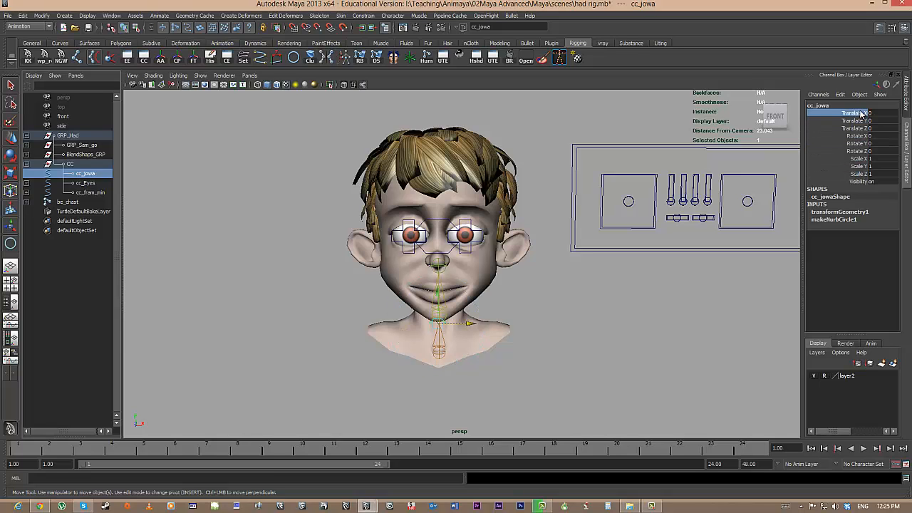
pyautogui.moveTo(855, 113); pyautogui.dragTo(857, 128)
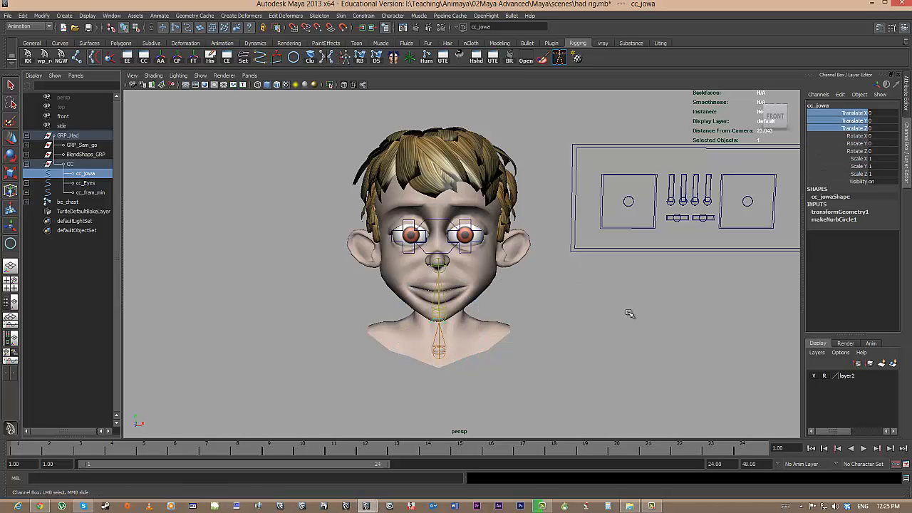
pyautogui.keyDown('alt'); pyautogui.moveTo(628, 313); pyautogui.dragTo(556, 320); pyautogui.keyUp('alt')
pyautogui.keyDown('alt'); pyautogui.moveTo(641, 306); pyautogui.dragTo(881, 162, button='right'); pyautogui.keyUp('alt')
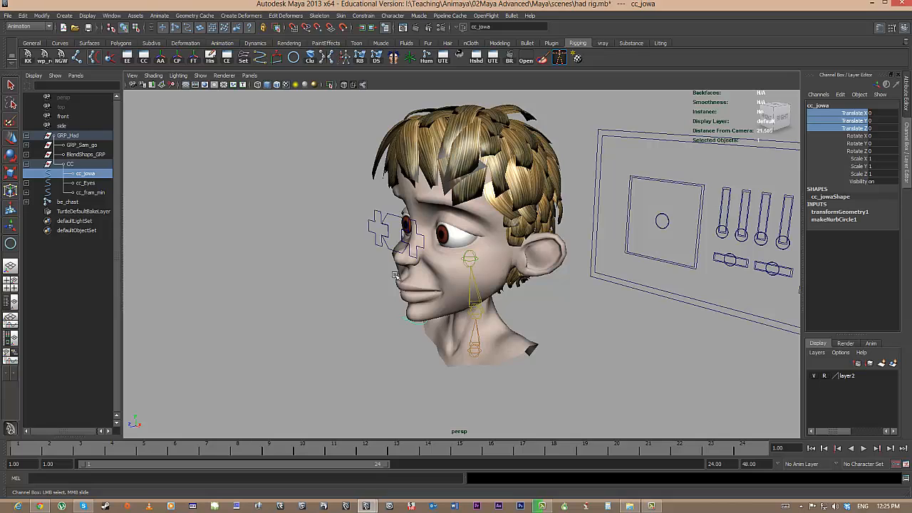
pyautogui.keyDown('alt'); pyautogui.moveTo(505, 294); pyautogui.dragTo(448, 292); pyautogui.keyUp('alt')
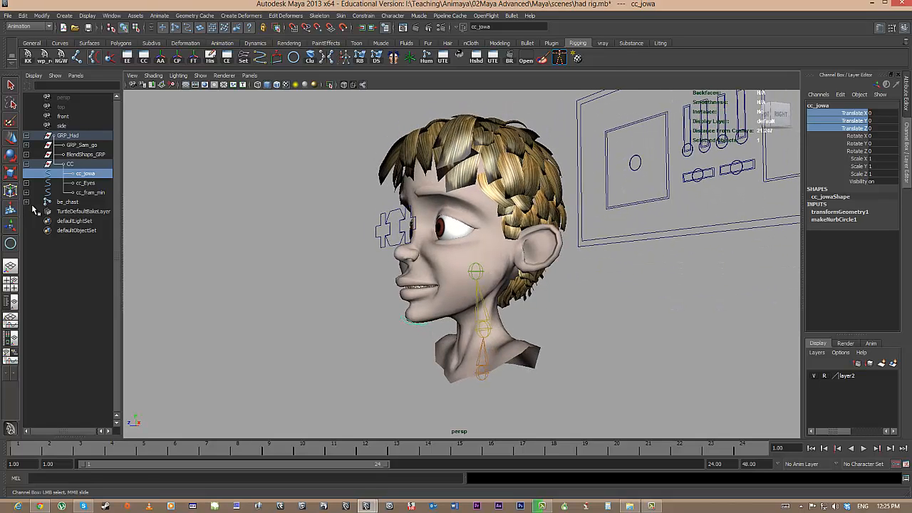
# Select the cc_Eyes and cc_fram_min controls, clear the selection, and examine the head and its controls from both sides.
pyautogui.click(97, 183)
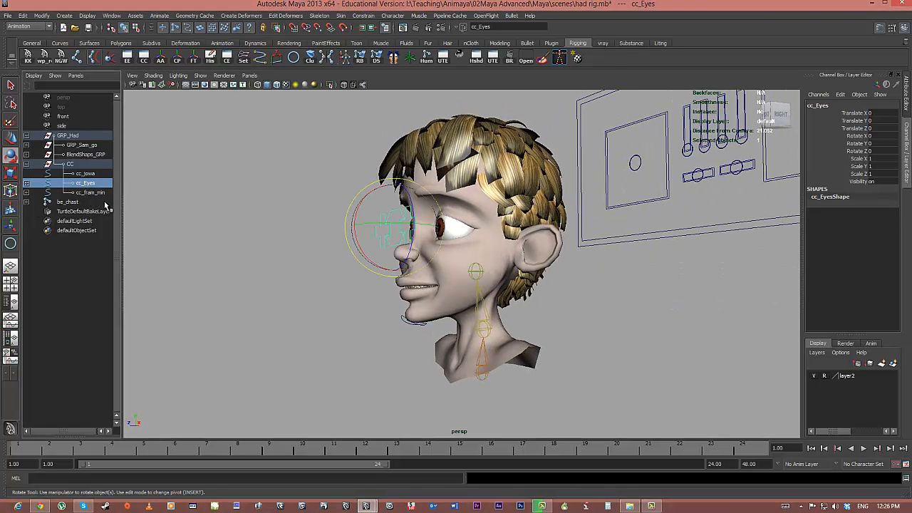
pyautogui.click(95, 193)
pyautogui.click(240, 250)
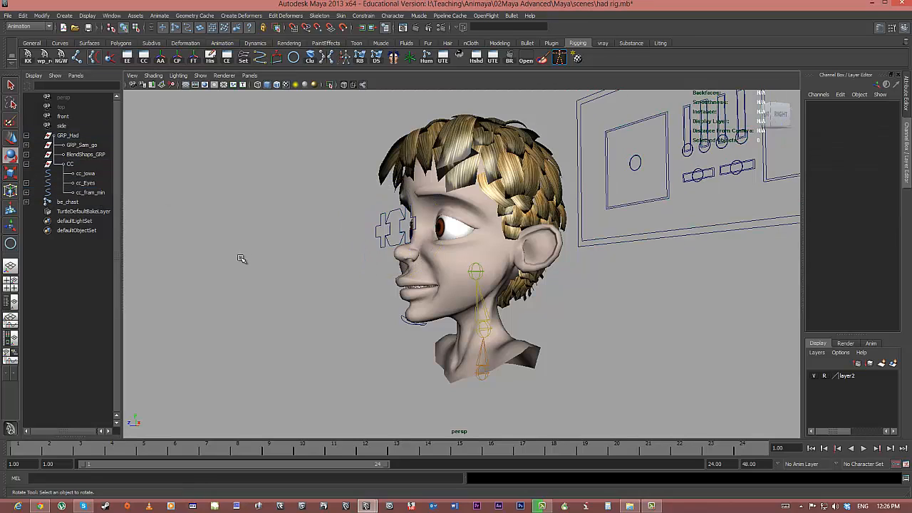
pyautogui.keyDown('alt'); pyautogui.moveTo(240, 258); pyautogui.dragTo(338, 252); pyautogui.keyUp('alt')
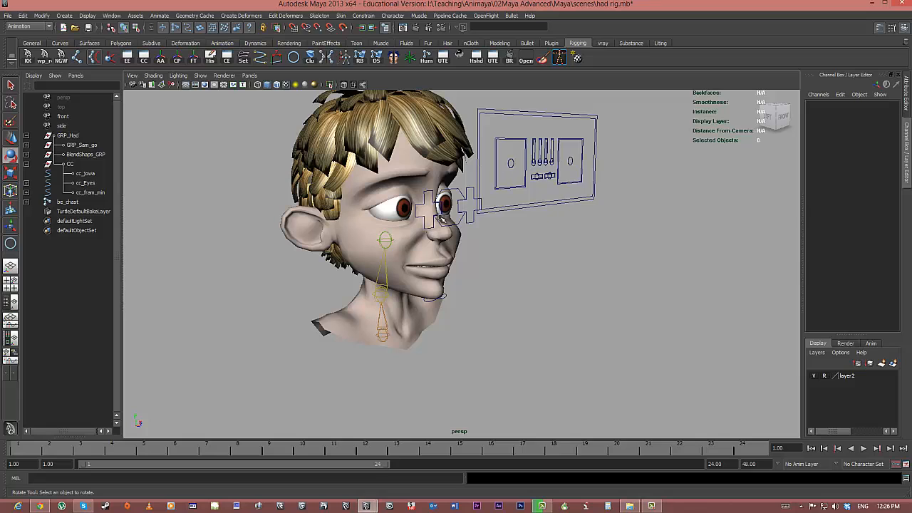
pyautogui.keyDown('alt'); pyautogui.moveTo(641, 302); pyautogui.dragTo(600, 302); pyautogui.keyUp('alt')
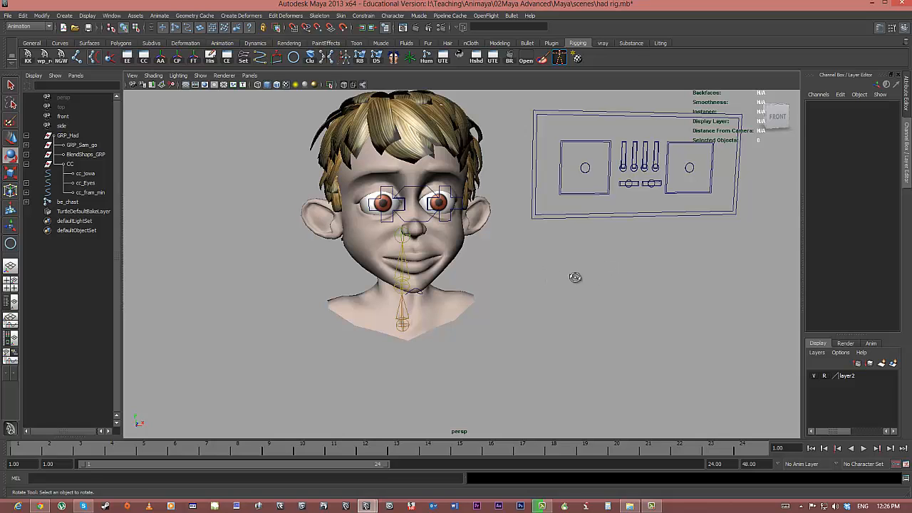
pyautogui.keyDown('alt'); pyautogui.moveTo(575, 279); pyautogui.dragTo(549, 269); pyautogui.keyUp('alt')
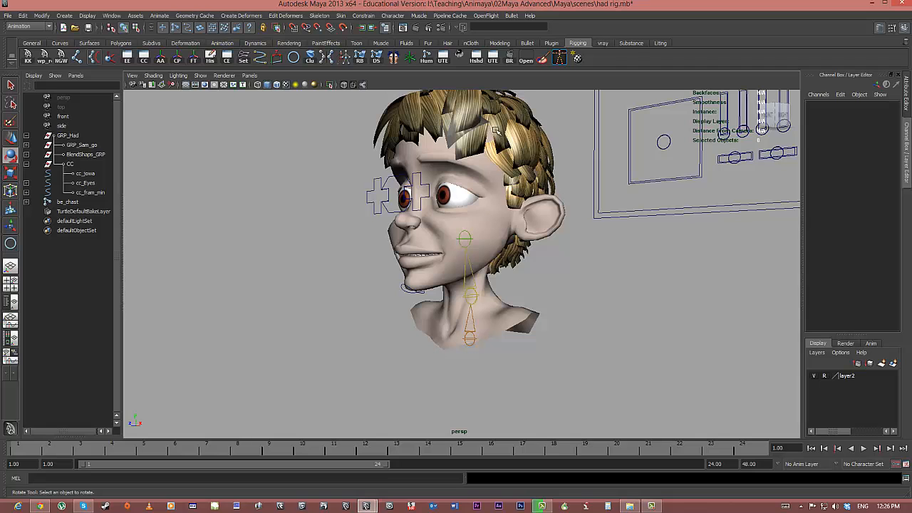
# In the side view, draw a two-joint jaw chain with the Joint Tool from just in front of the ear to the chin.
pyautogui.press('space')
pyautogui.moveTo(508, 223); pyautogui.dragTo(559, 227)
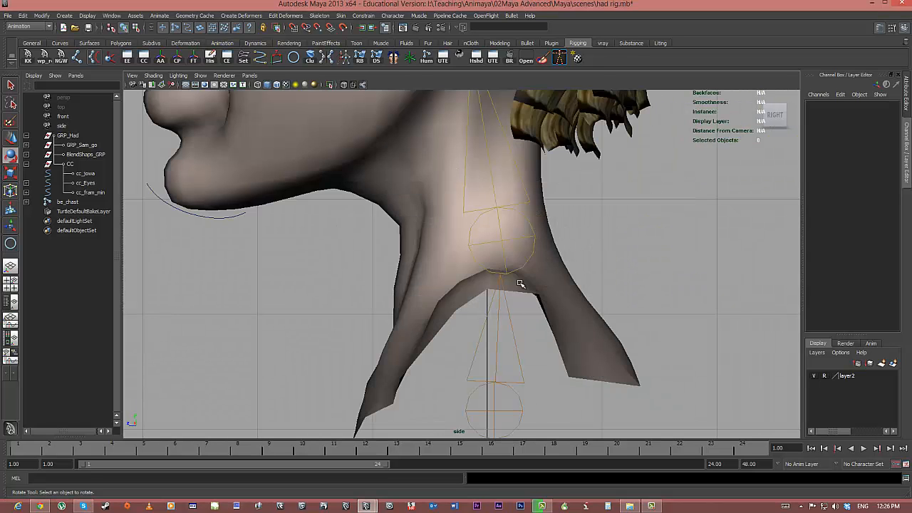
pyautogui.scroll(-8, 520, 283)
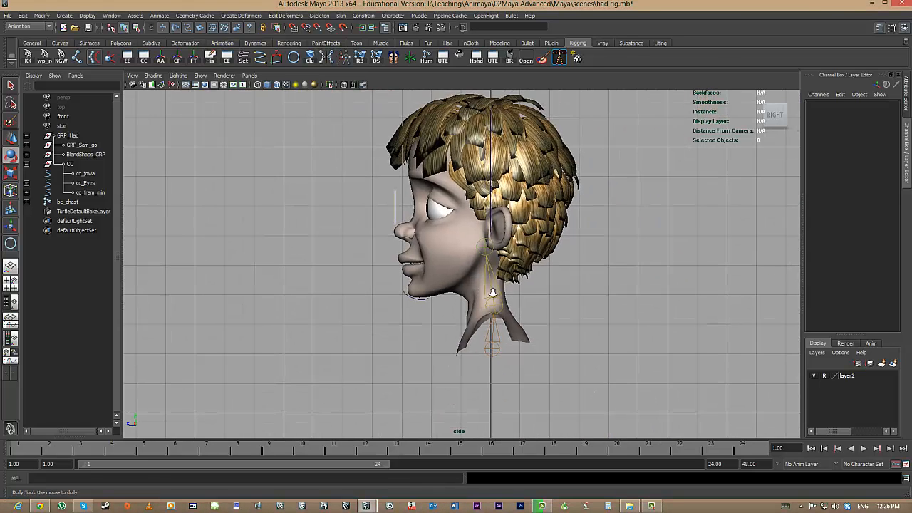
pyautogui.keyDown('alt'); pyautogui.moveTo(493, 292); pyautogui.dragTo(695, 332, button='right'); pyautogui.keyUp('alt')
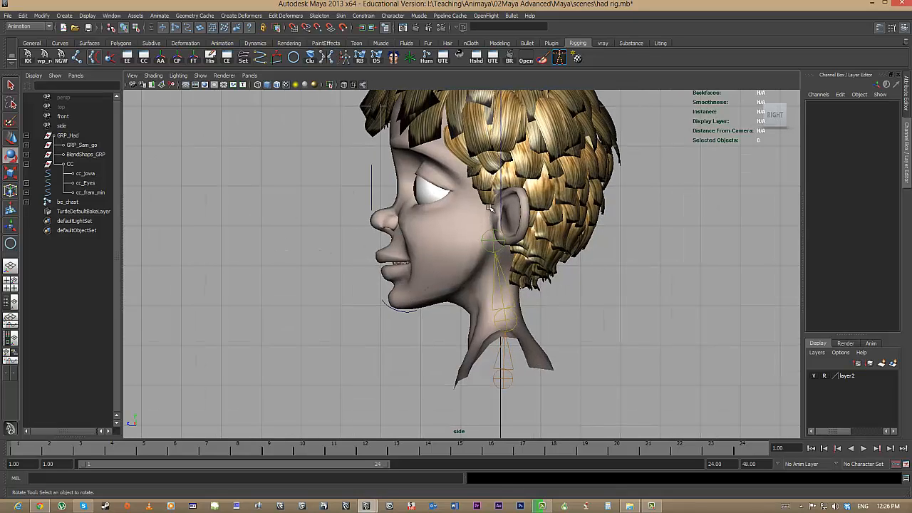
pyautogui.click(80, 57)
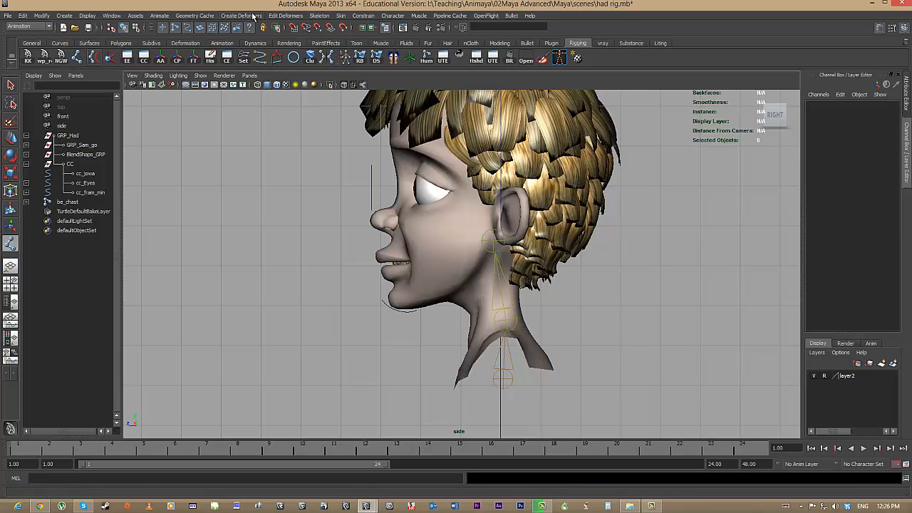
pyautogui.click(319, 16)
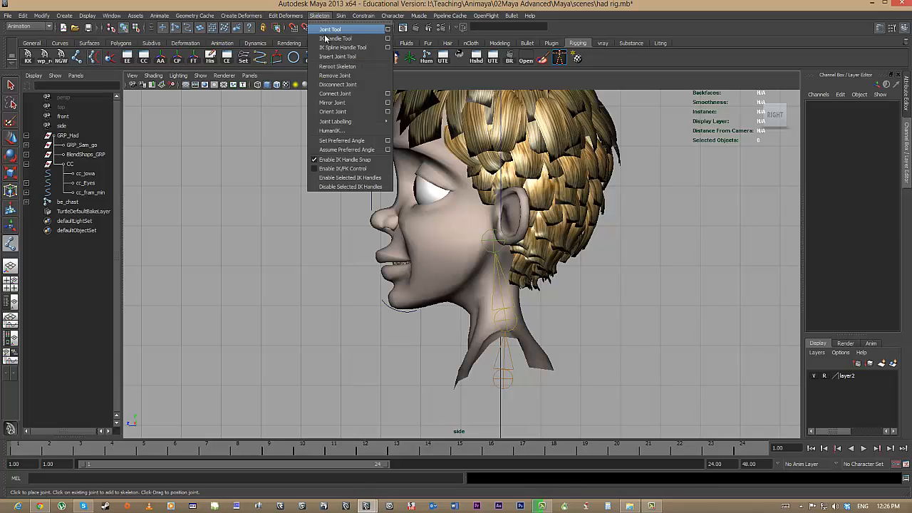
pyautogui.click(588, 15)
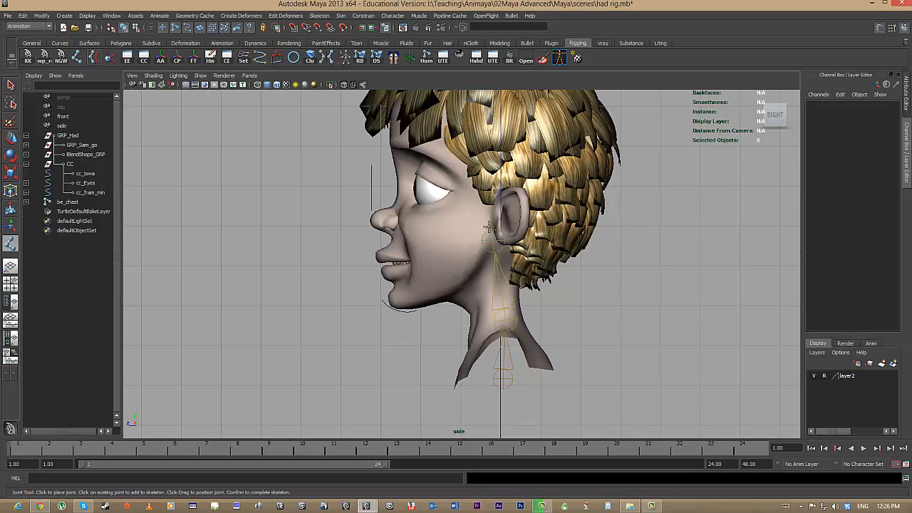
pyautogui.click(489, 226)
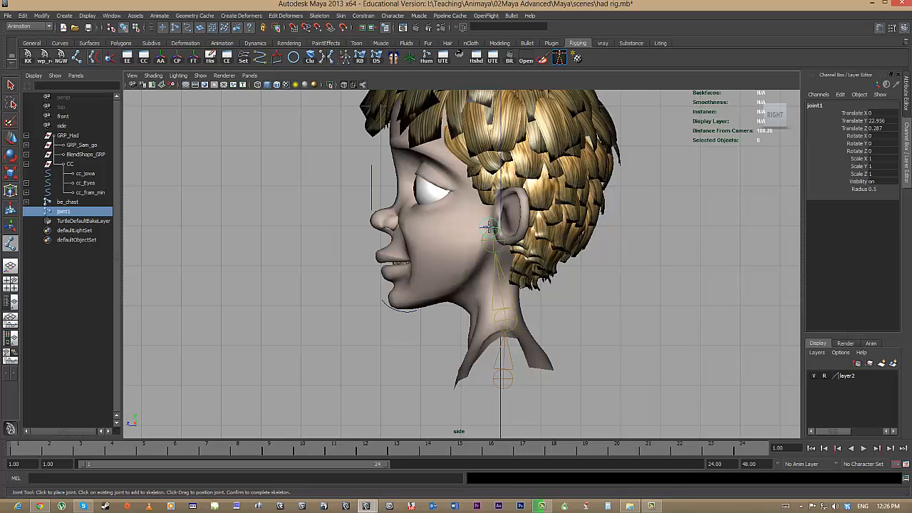
pyautogui.click(389, 307)
pyautogui.moveTo(389, 306); pyautogui.dragTo(394, 306)
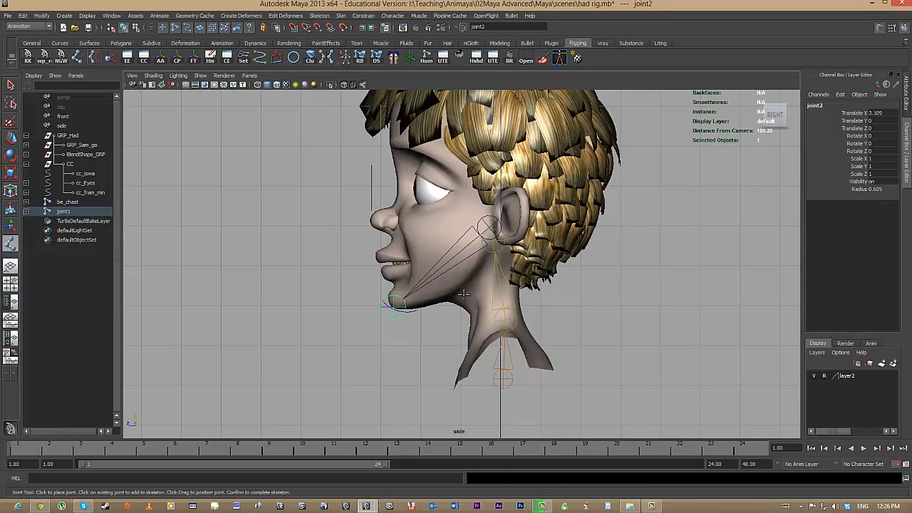
pyautogui.press('Return')
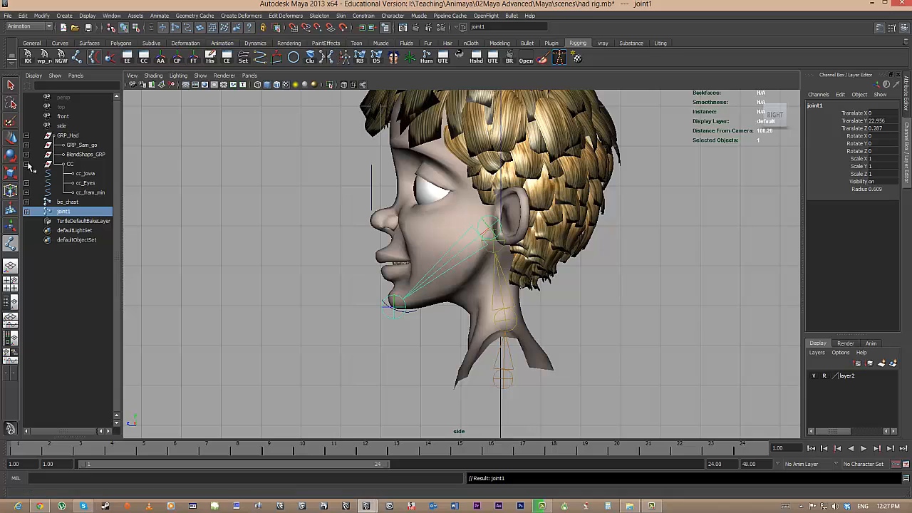
# Place a single joint in front of the face at eye height with the Joint Tool and rename it bn_l_eye01.
pyautogui.press('e')
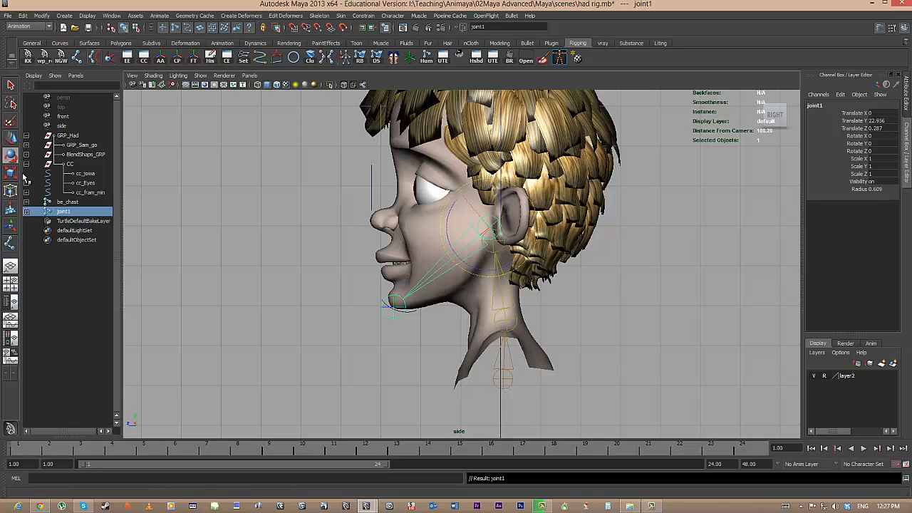
pyautogui.click(10, 244)
pyautogui.click(304, 189)
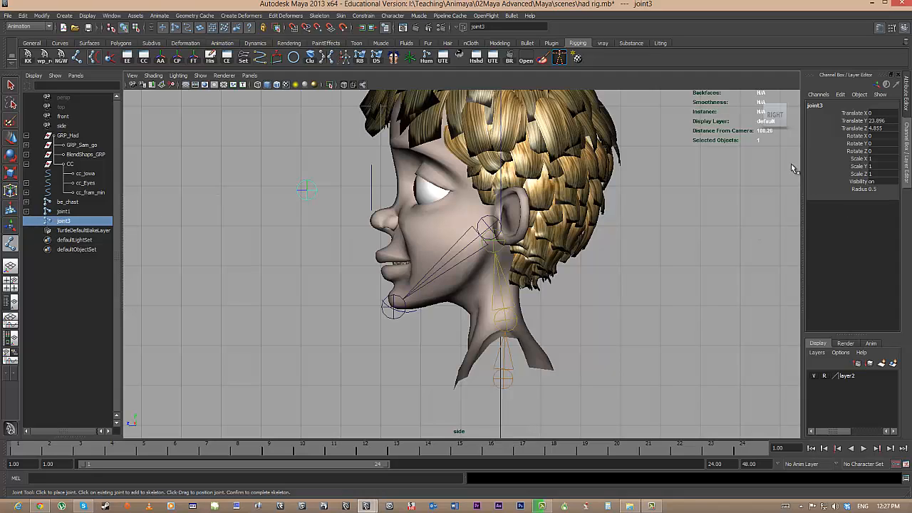
pyautogui.doubleClick(827, 105)
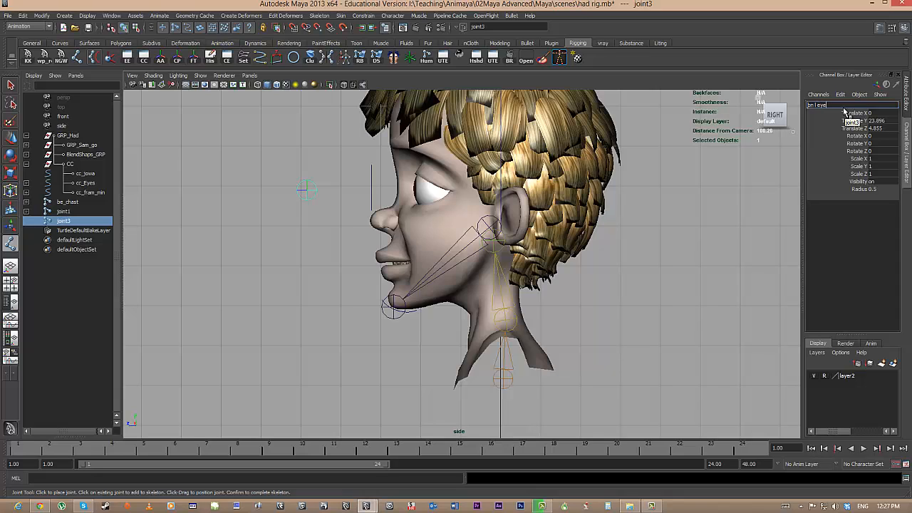
pyautogui.write('01')
pyautogui.press('Return')
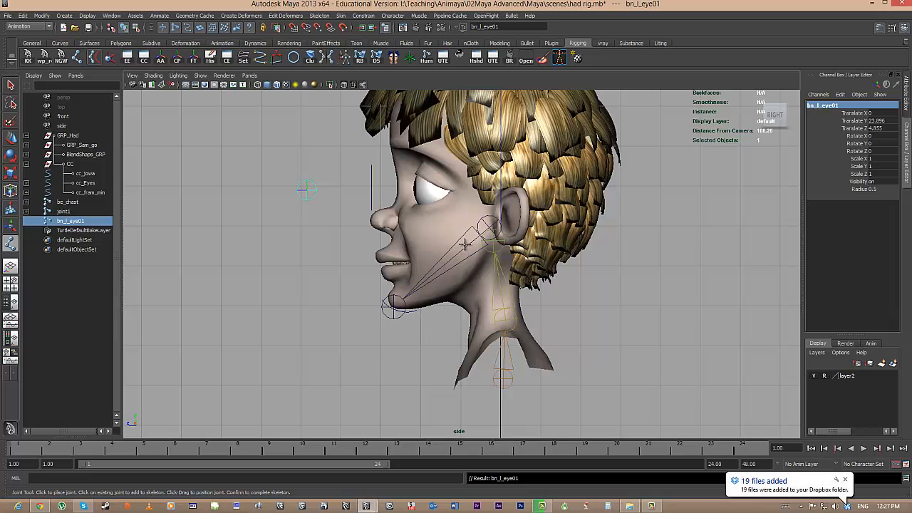
# Select the root joint of the jaw chain and rename it be_jowe01.
pyautogui.press('q')
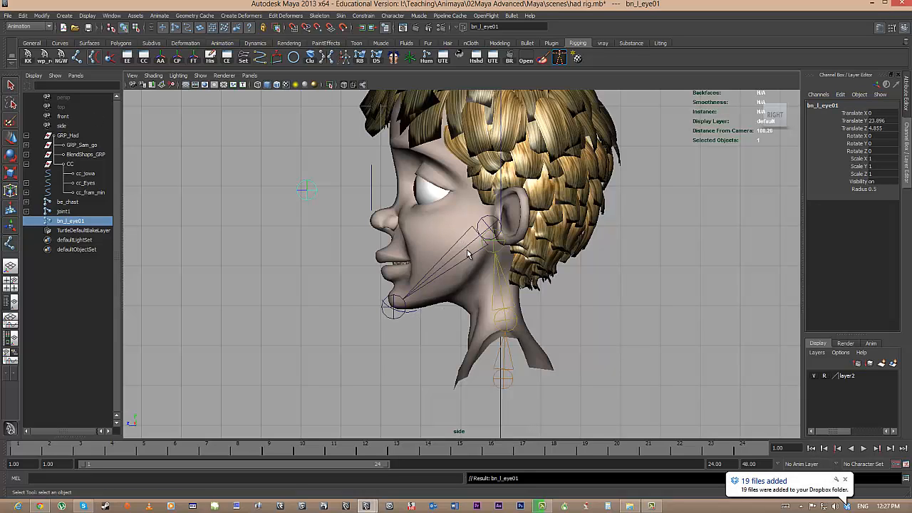
pyautogui.click(470, 247)
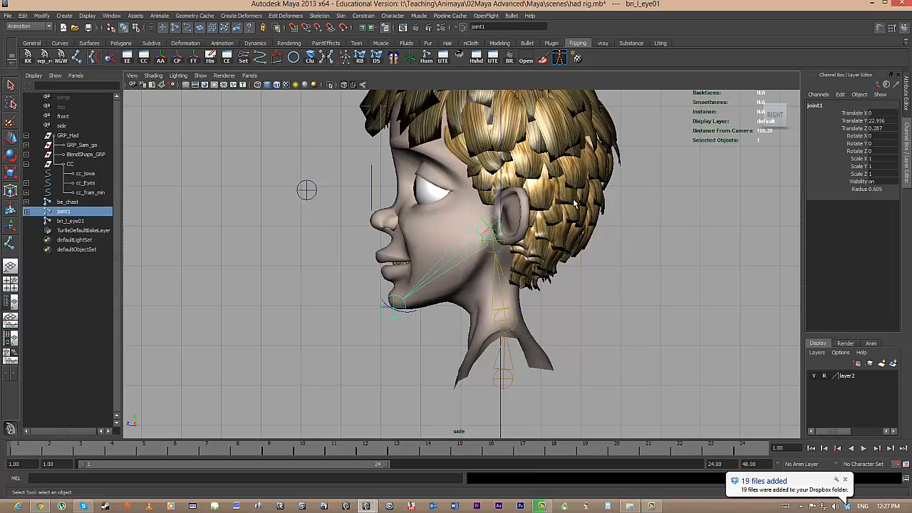
pyautogui.click(832, 105)
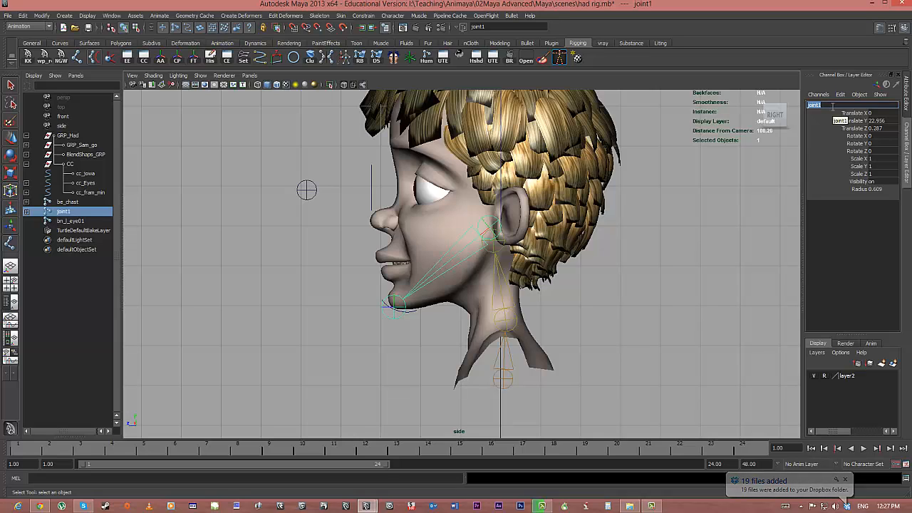
pyautogui.write('be_jawa01')
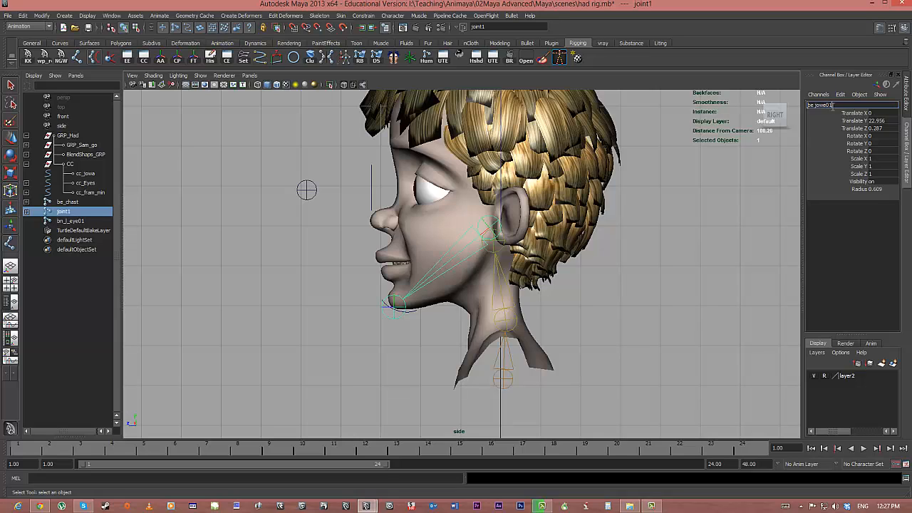
pyautogui.moveTo(833, 104); pyautogui.dragTo(726, 110)
pyautogui.press('Return')
pyautogui.press('w')
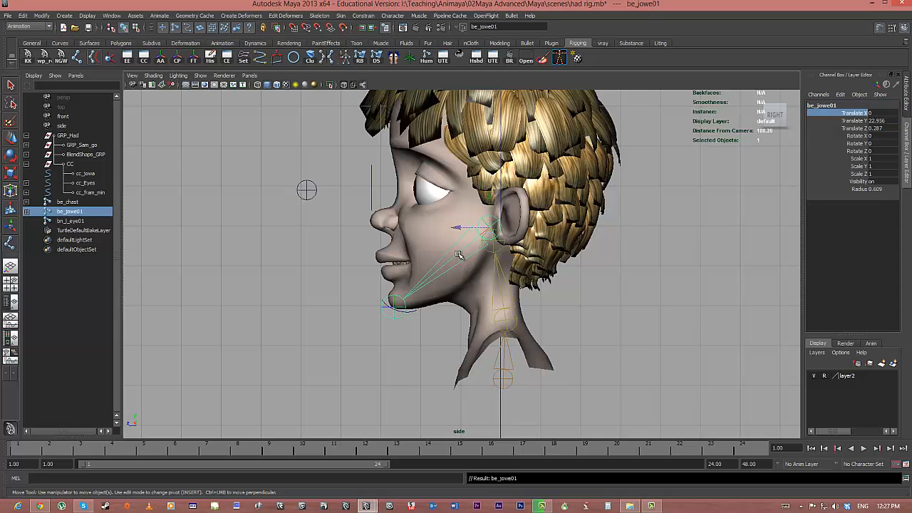
# Rename the chin joint at the end of the jaw chain be_joweTip01 and clear the selection.
pyautogui.press('q')
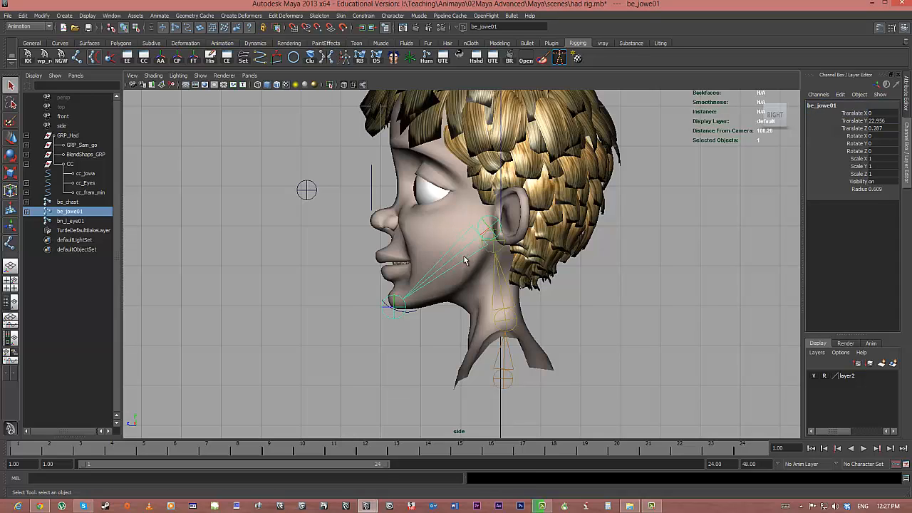
pyautogui.press('Down')
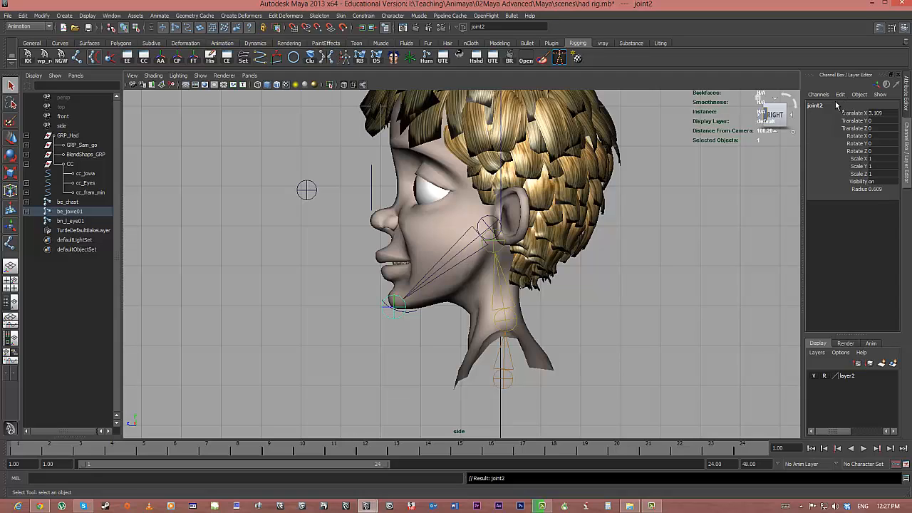
pyautogui.doubleClick(834, 106)
pyautogui.write('be_jowe01')
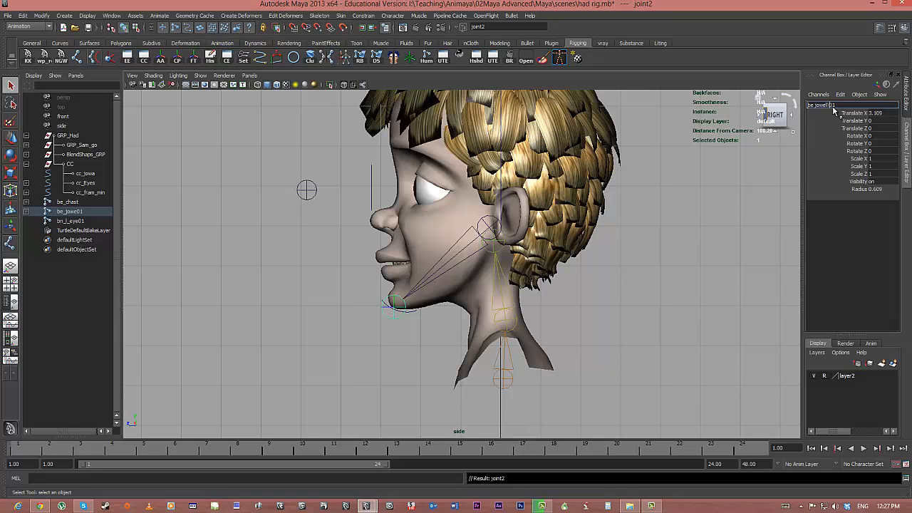
pyautogui.press('Return')
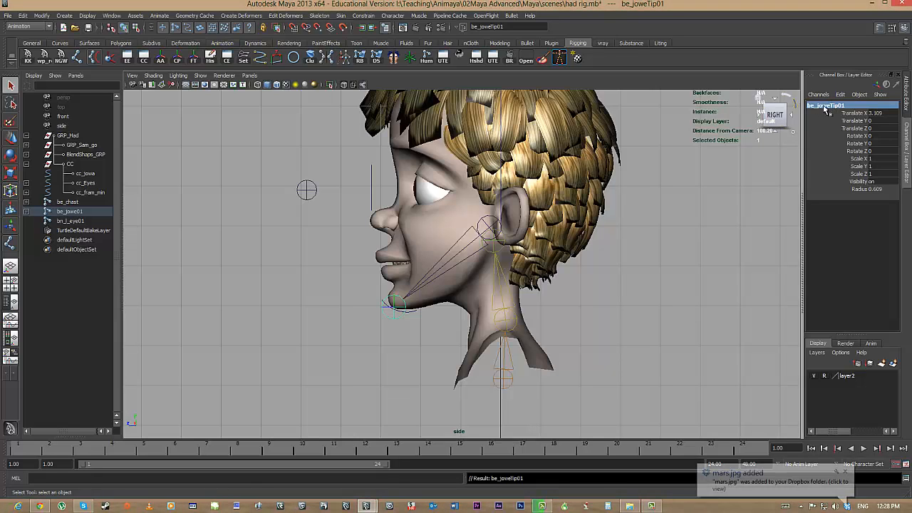
pyautogui.click(724, 228)
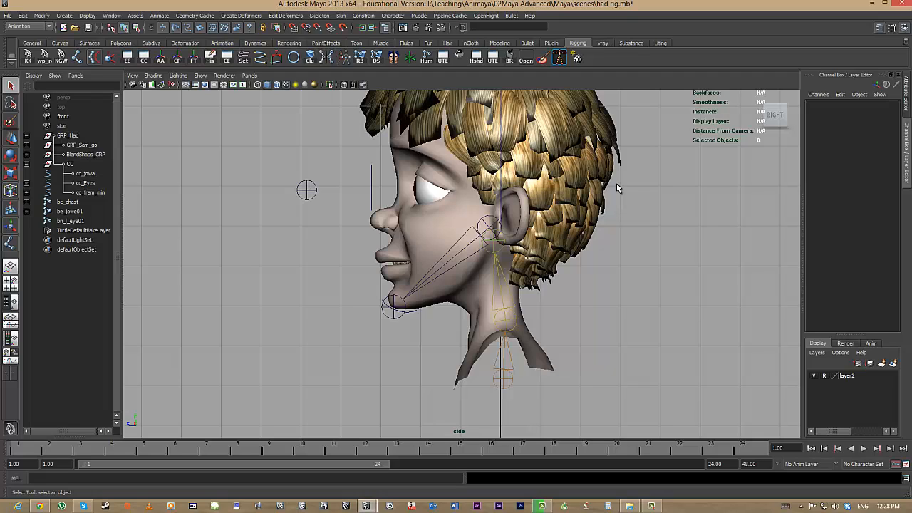
# Select bn_l_eye01 in the perspective view and examine its position relative to the eyes.
pyautogui.press('space')
pyautogui.click(408, 221)
pyautogui.keyDown('alt'); pyautogui.moveTo(408, 221); pyautogui.dragTo(342, 198); pyautogui.keyUp('alt')
pyautogui.click(351, 195)
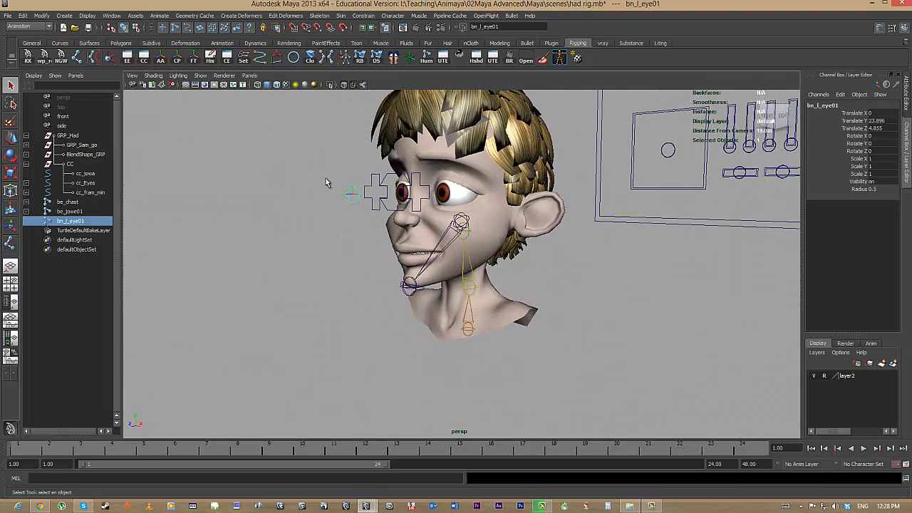
pyautogui.keyDown('alt'); pyautogui.moveTo(533, 229); pyautogui.dragTo(516, 237); pyautogui.keyUp('alt')
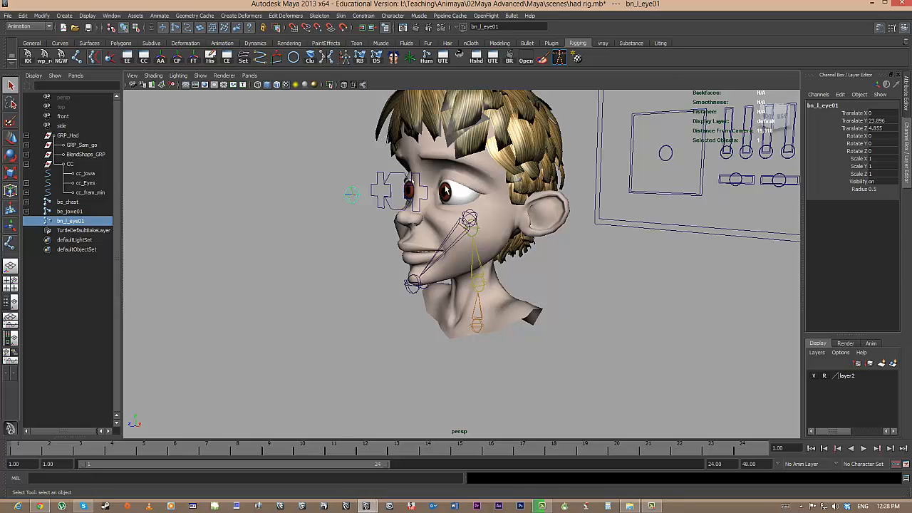
pyautogui.keyDown('alt'); pyautogui.moveTo(445, 190); pyautogui.dragTo(470, 214); pyautogui.keyUp('alt')
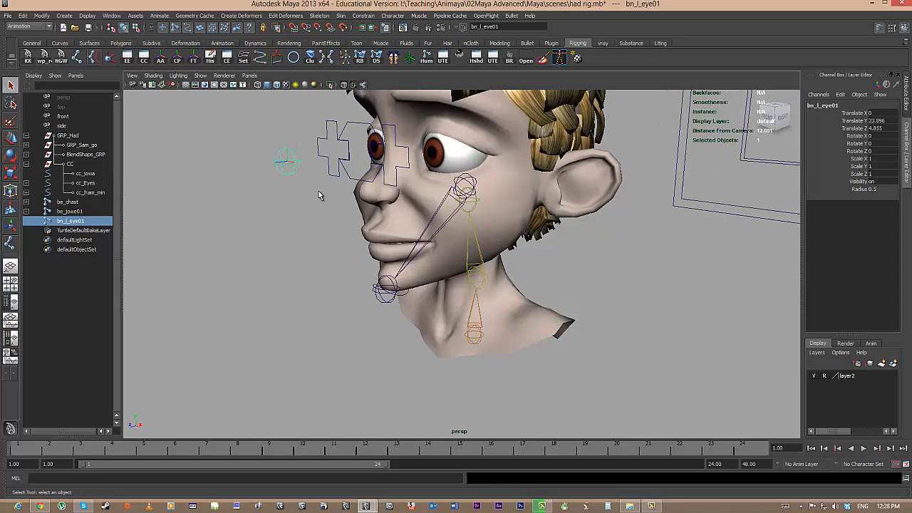
# Display the selection handle of the go_eye1_1 eyeball and check it with only the eyeball isolated.
pyautogui.click(460, 166)
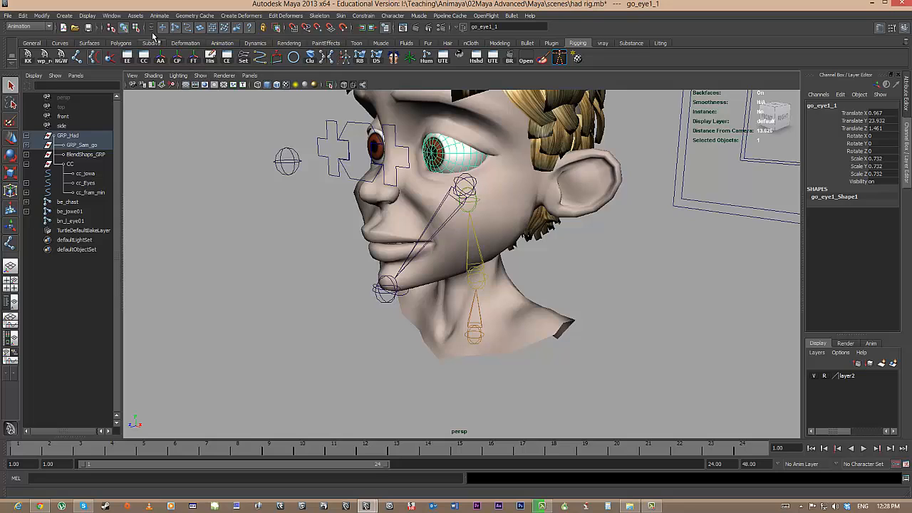
pyautogui.click(89, 16)
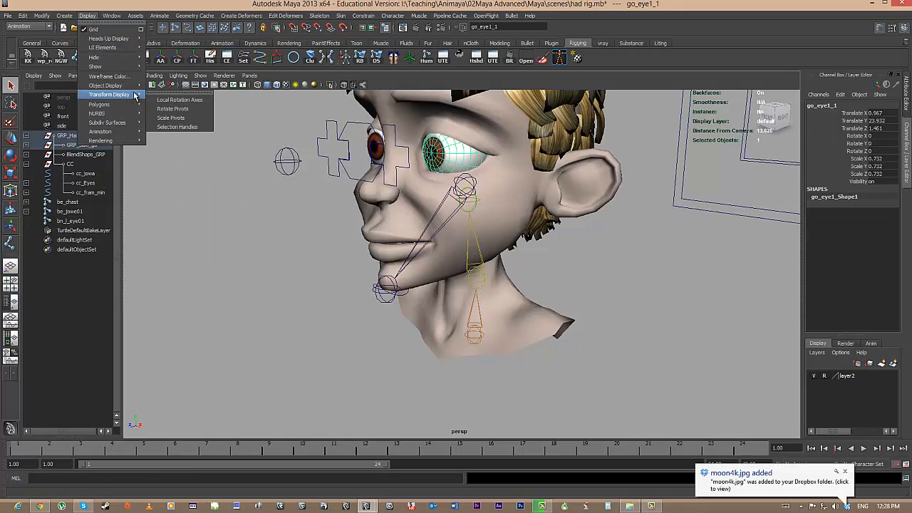
pyautogui.moveTo(113, 95)
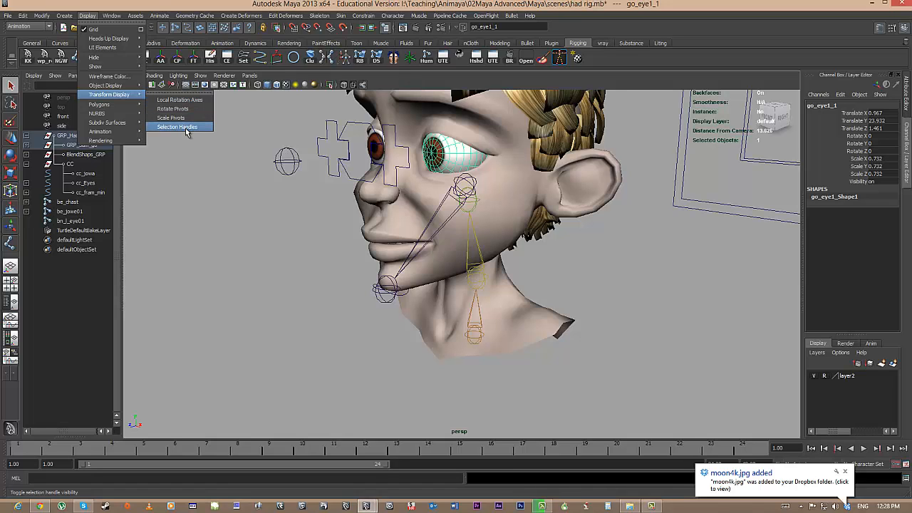
pyautogui.click(185, 127)
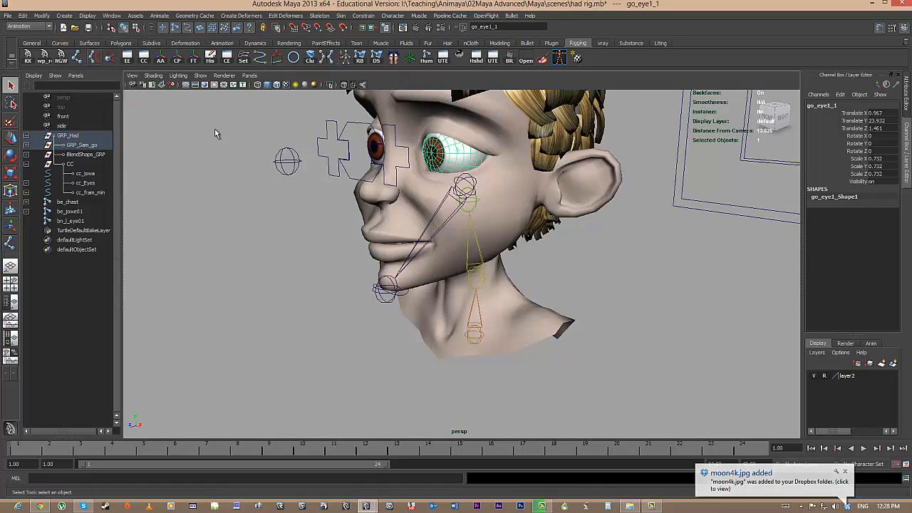
pyautogui.keyDown('alt'); pyautogui.moveTo(529, 195); pyautogui.dragTo(466, 171); pyautogui.keyUp('alt')
pyautogui.hotkey('ctrl', '1')
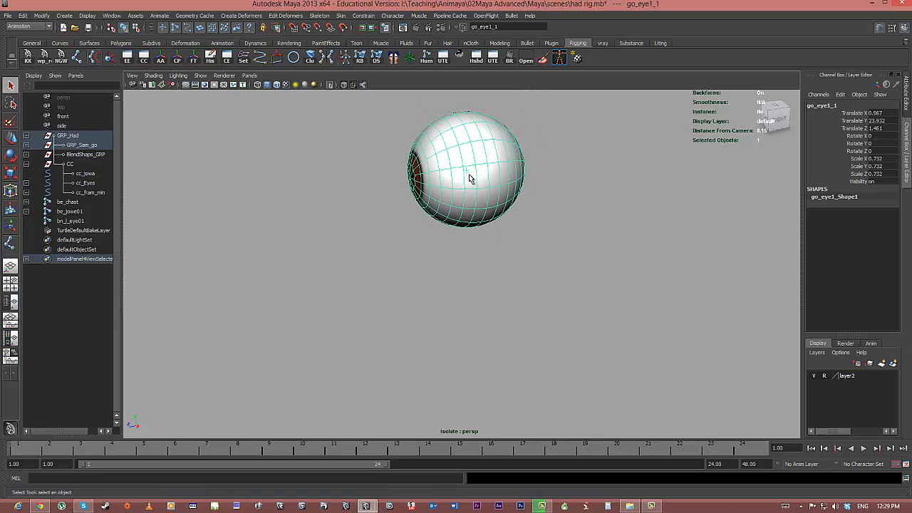
pyautogui.click(343, 84)
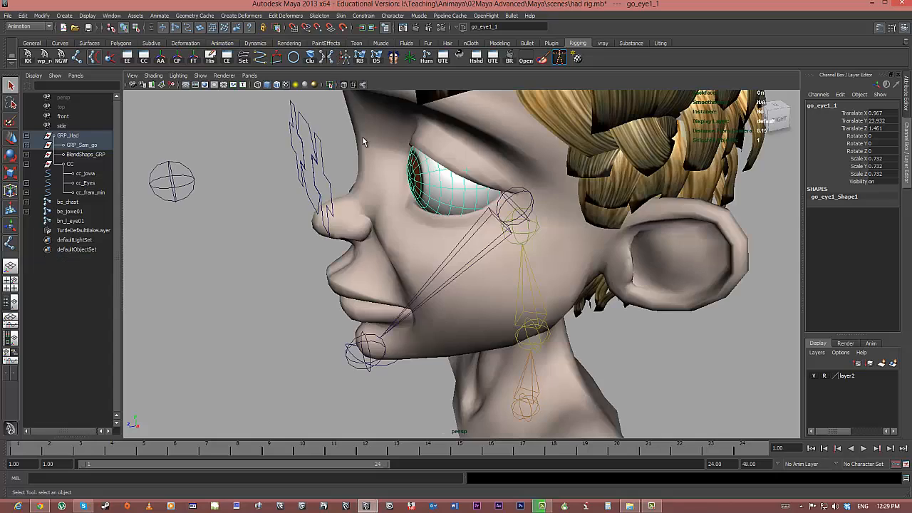
# Isolate the eyeball together with the bn_l_eye01 joint and show them in wireframe.
pyautogui.click(187, 187)
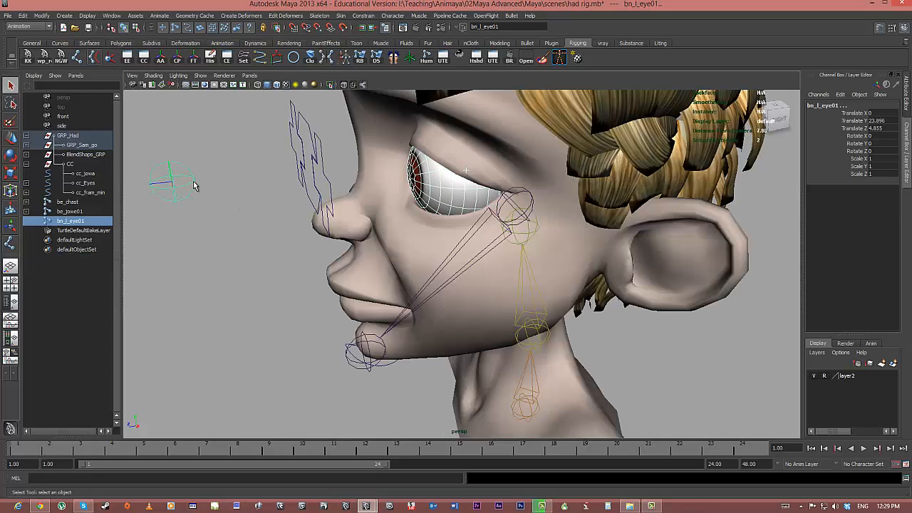
pyautogui.hotkey('ctrl', '1')
pyautogui.keyDown('alt'); pyautogui.moveTo(397, 236); pyautogui.dragTo(409, 230); pyautogui.keyUp('alt')
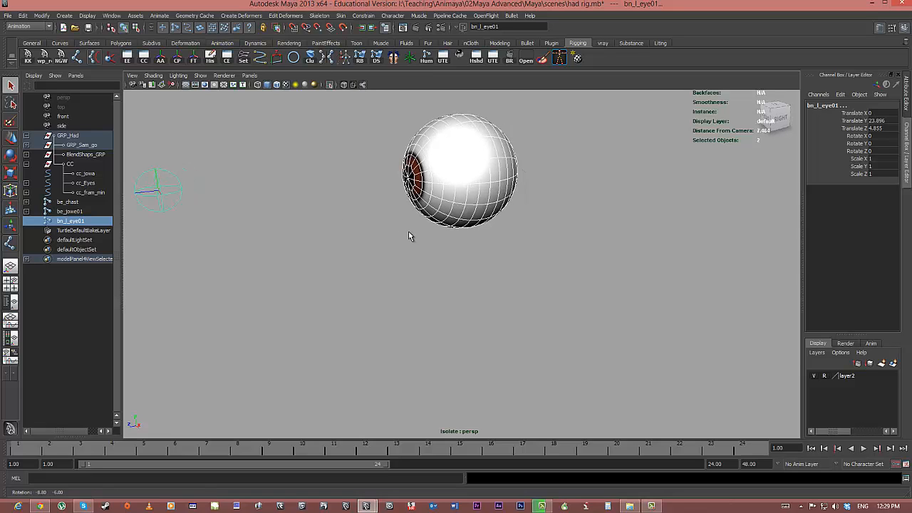
pyautogui.press('4')
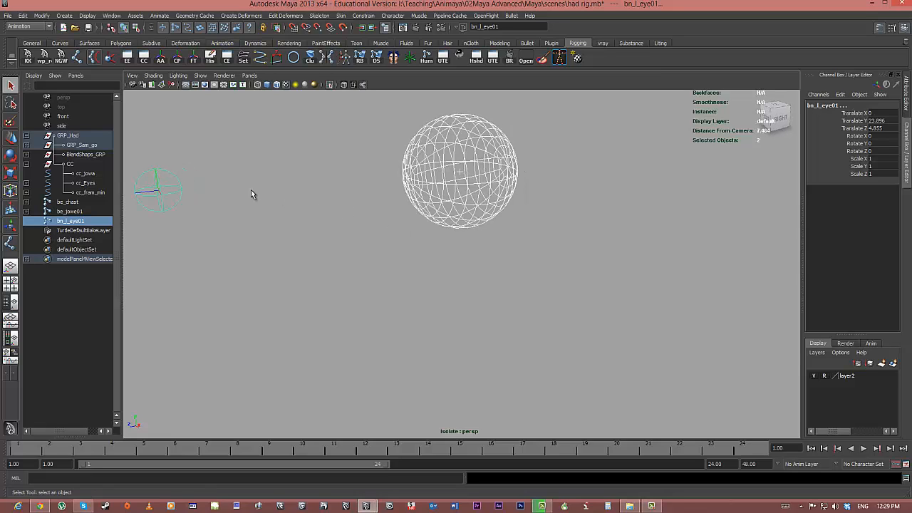
# Snap the bn_l_eye01 joint to the selection handle at the eyeball's center and check it from other angles.
pyautogui.click(177, 198)
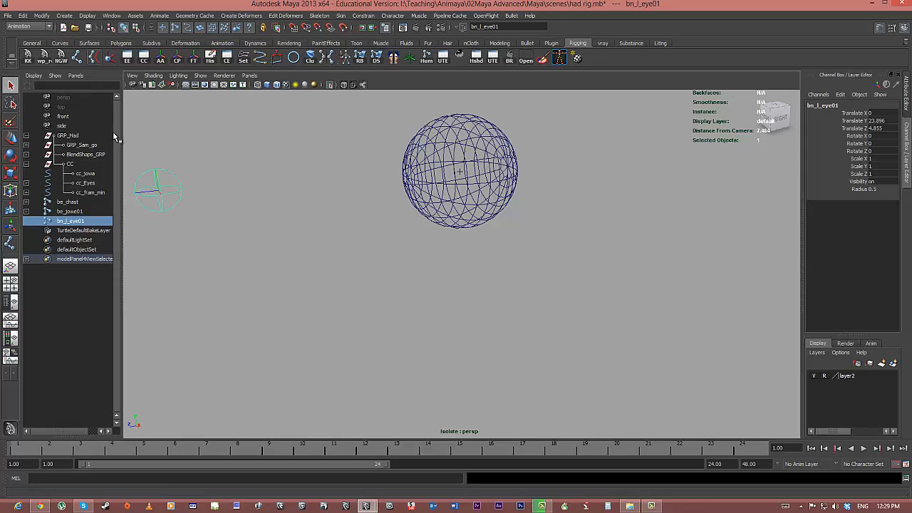
pyautogui.press('w')
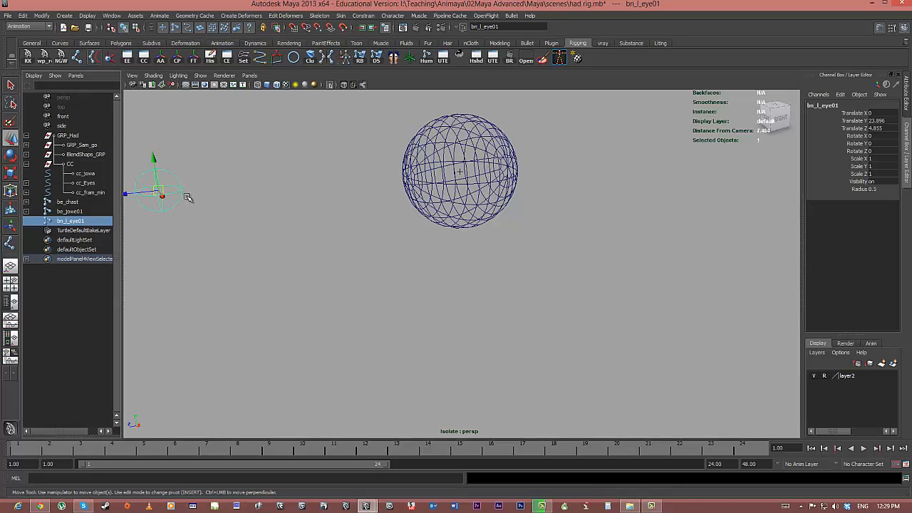
pyautogui.moveTo(162, 193); pyautogui.dragTo(460, 172)
pyautogui.keyDown('alt'); pyautogui.moveTo(323, 177); pyautogui.dragTo(354, 128); pyautogui.keyUp('alt')
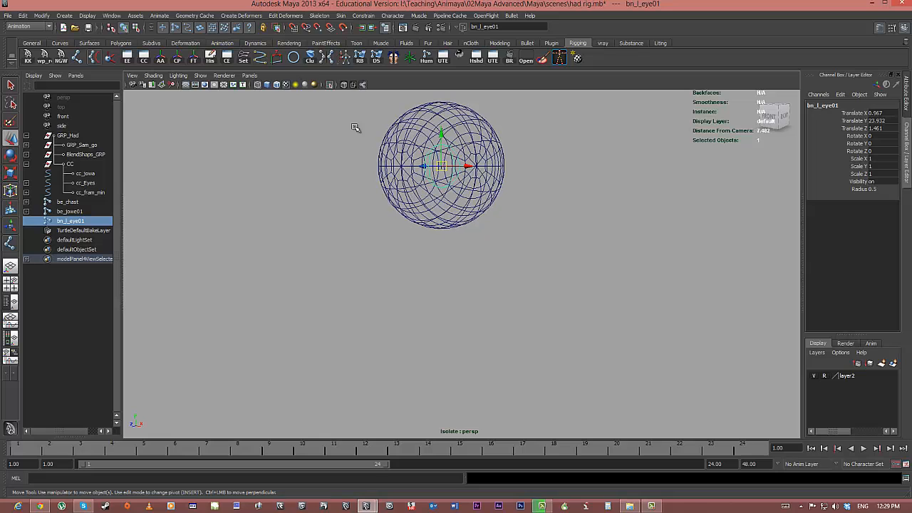
pyautogui.keyDown('alt'); pyautogui.moveTo(299, 144); pyautogui.dragTo(300, 149); pyautogui.keyUp('alt')
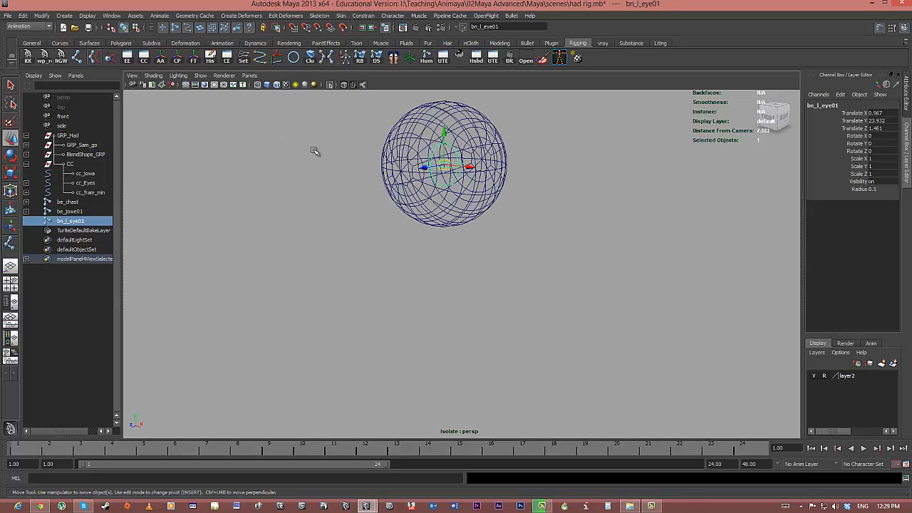
# Hide the selection handle of the go_eye1_1 eyeball and clear the selection.
pyautogui.click(390, 171)
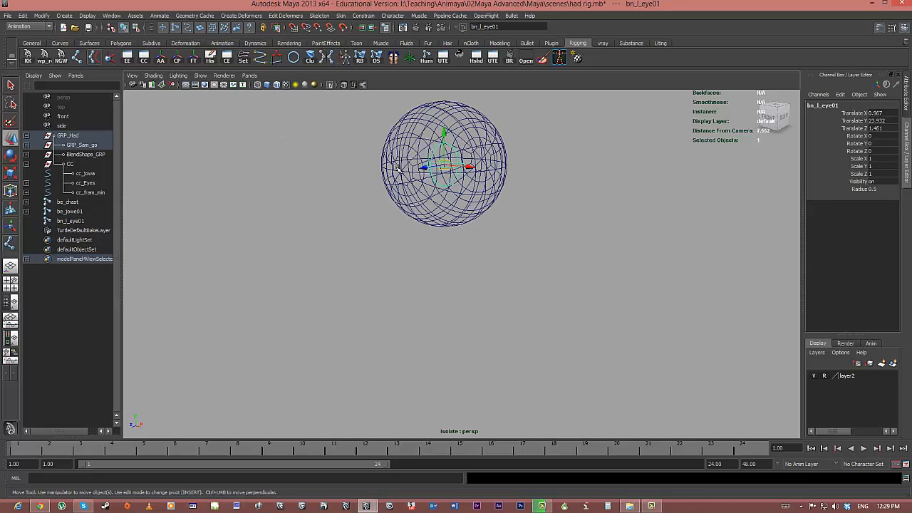
pyautogui.click(88, 16)
pyautogui.moveTo(95, 91)
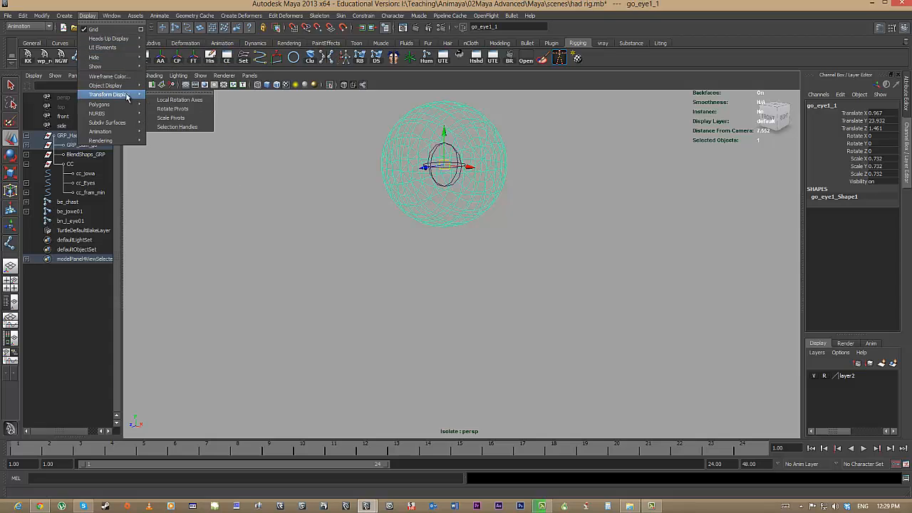
pyautogui.click(189, 130)
pyautogui.click(635, 225)
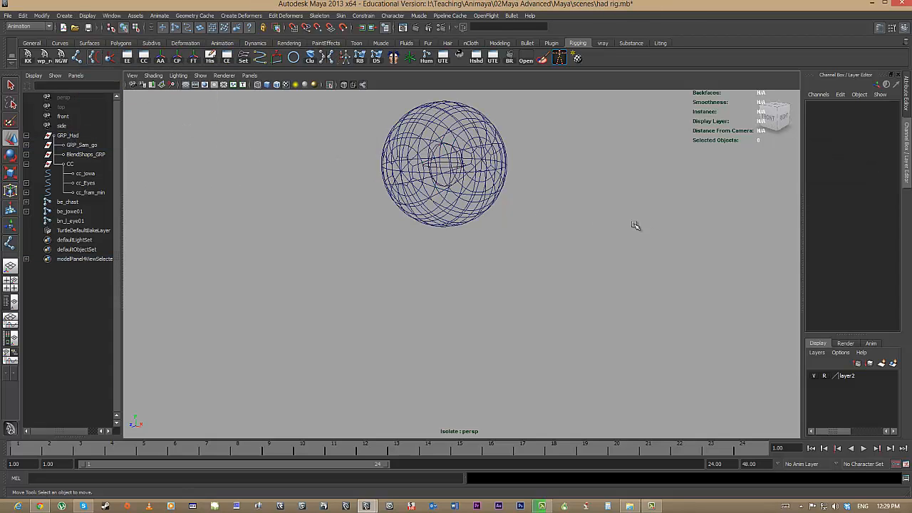
# Turn off the isolation to show the whole head again and restore textured shading.
pyautogui.click(330, 85)
pyautogui.keyDown('alt'); pyautogui.moveTo(626, 236); pyautogui.dragTo(610, 229); pyautogui.keyUp('alt')
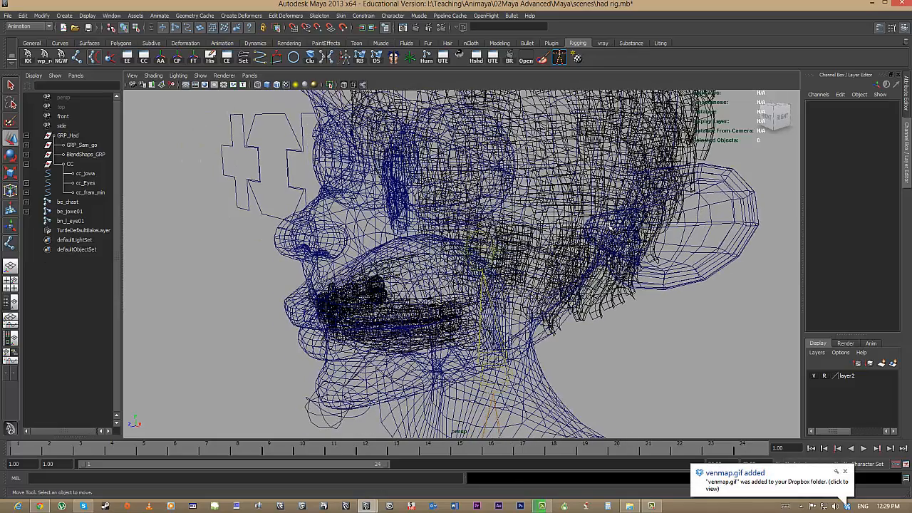
pyautogui.press('6')
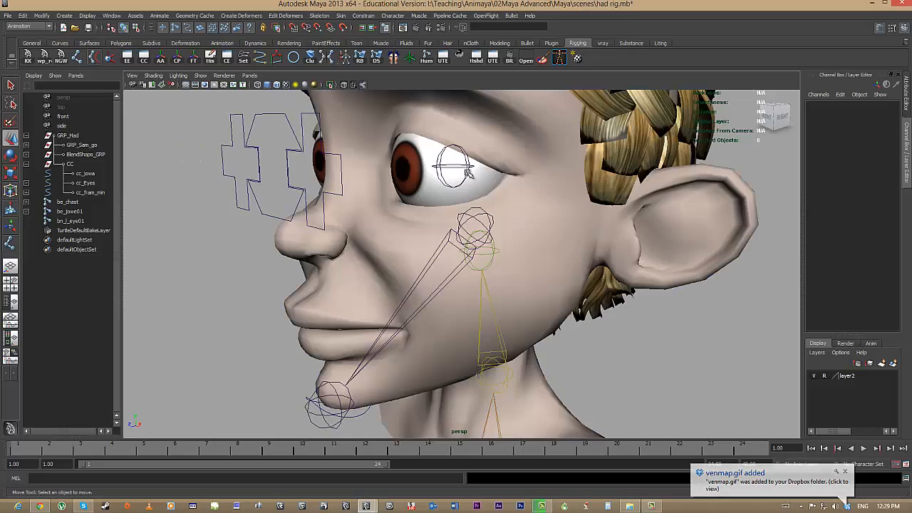
# Duplicate the bn_l_eye01 joint and move the copy out of the eyeball, down and back toward the jaw joint.
pyautogui.click(467, 173)
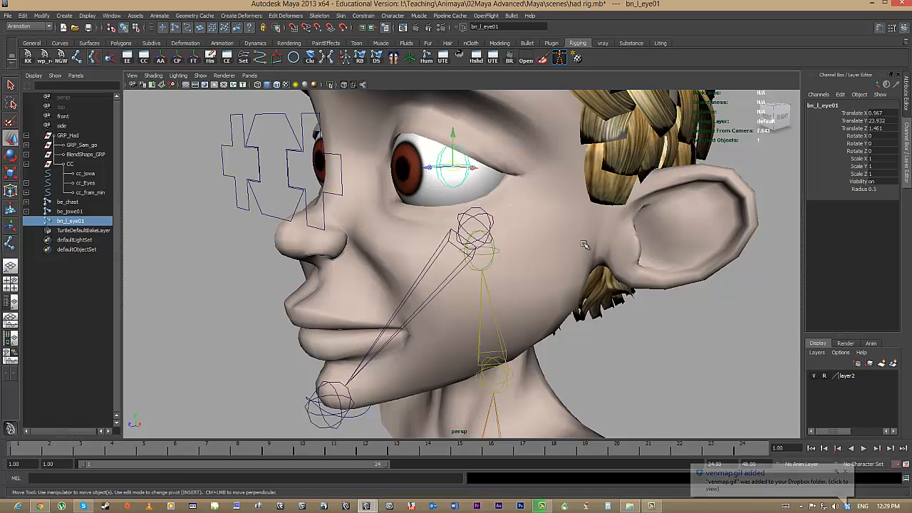
pyautogui.keyDown('alt'); pyautogui.moveTo(582, 244); pyautogui.dragTo(529, 227); pyautogui.keyUp('alt')
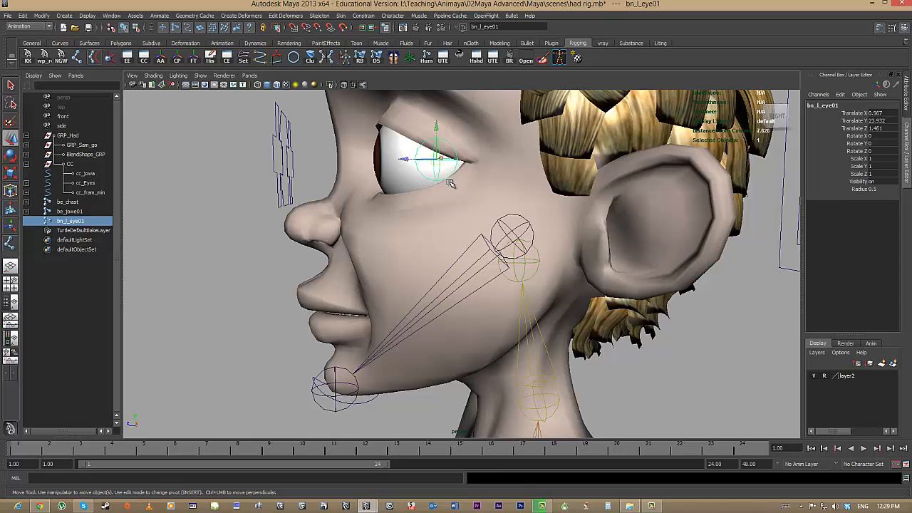
pyautogui.hotkey('ctrl', 'd')
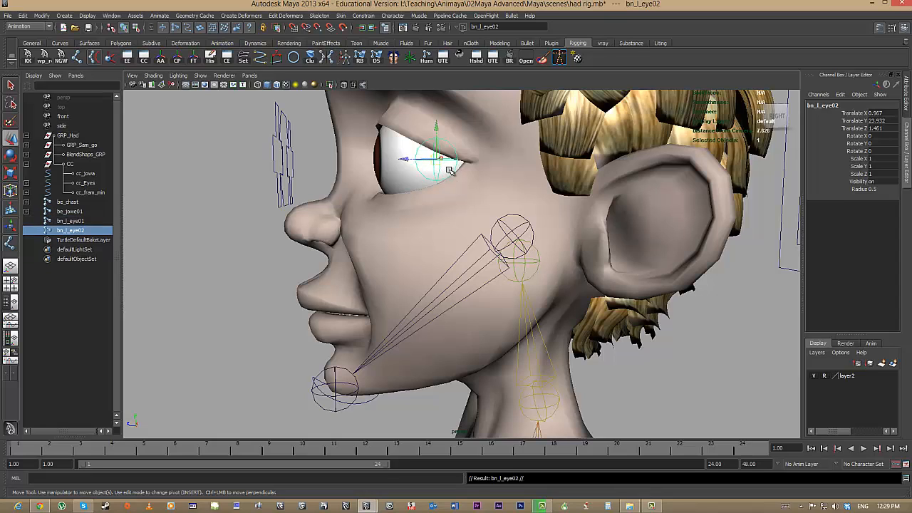
pyautogui.moveTo(444, 166); pyautogui.dragTo(391, 258)
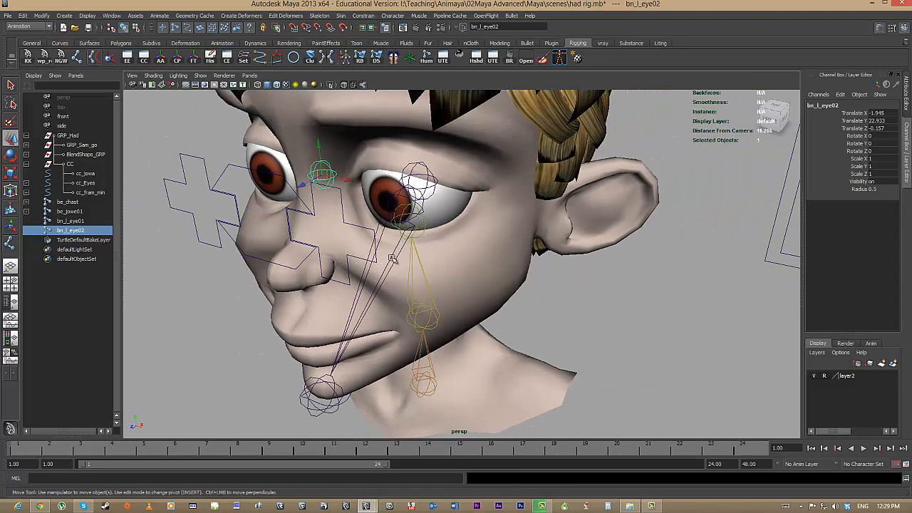
# Isolate the bn_l_eye02 joint with the jaw chain and snap it onto the be_jowe01 joint.
pyautogui.keyDown('shift'); pyautogui.click(375, 291); pyautogui.keyUp('shift')
pyautogui.hotkey('ctrl', '1')
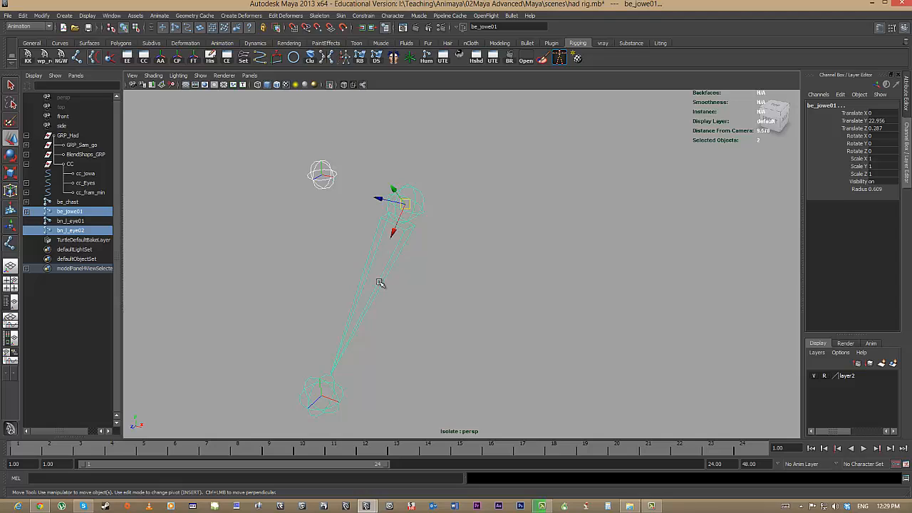
pyautogui.click(320, 176)
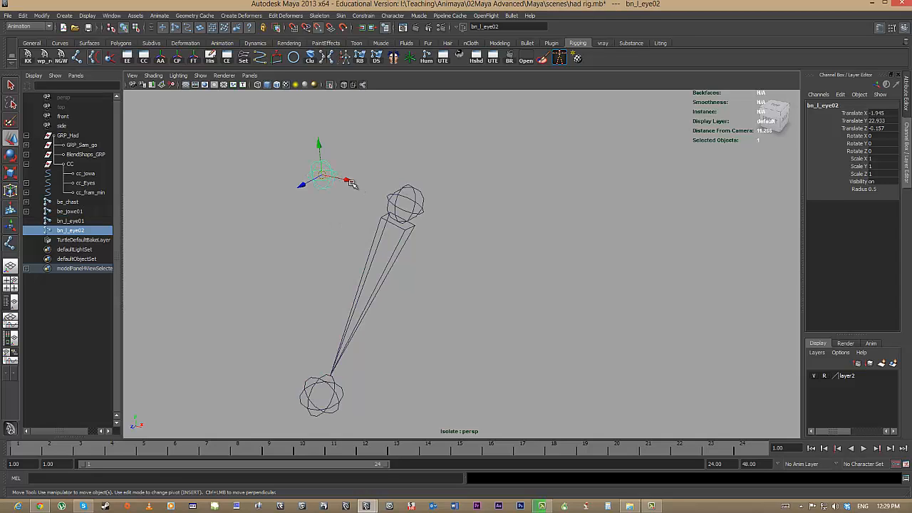
pyautogui.moveTo(324, 175); pyautogui.dragTo(391, 187)
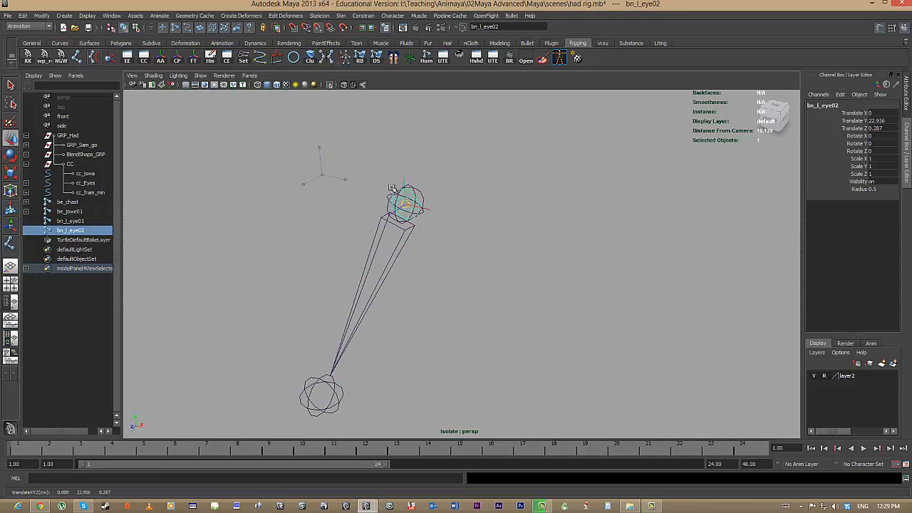
# Set the be_jowe01 joint's radius to 0.4.
pyautogui.click(402, 241)
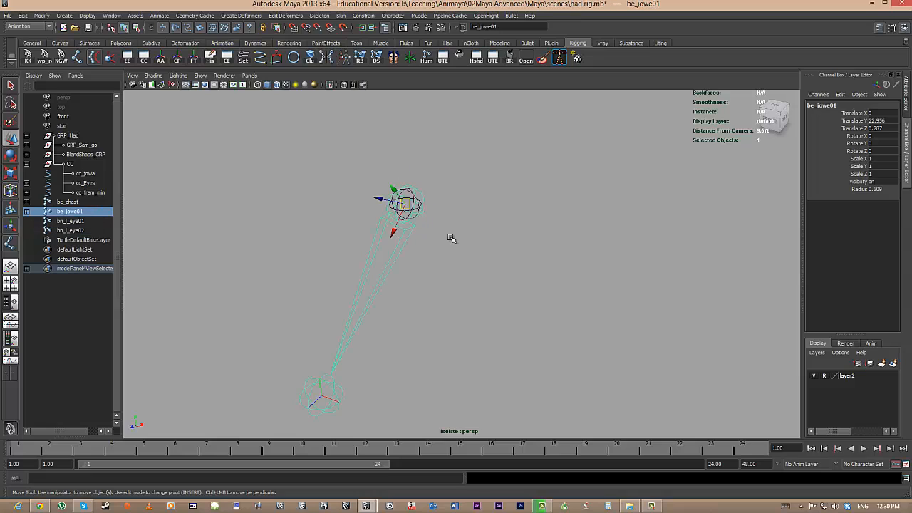
pyautogui.click(861, 190)
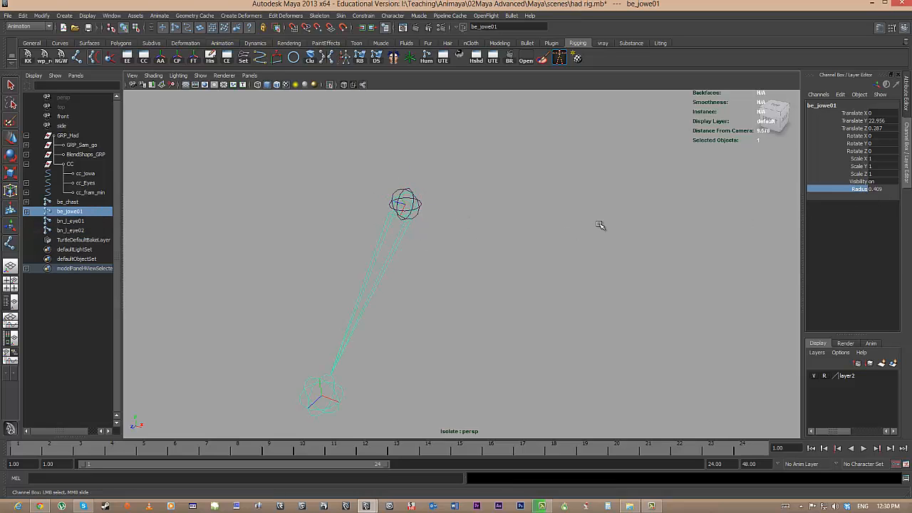
pyautogui.keyDown('alt'); pyautogui.moveTo(548, 236); pyautogui.dragTo(487, 244); pyautogui.keyUp('alt')
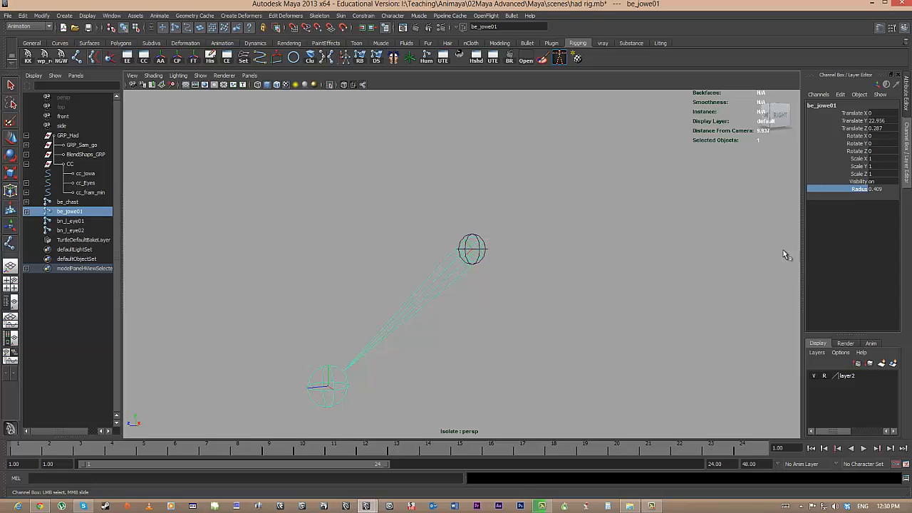
pyautogui.click(879, 191)
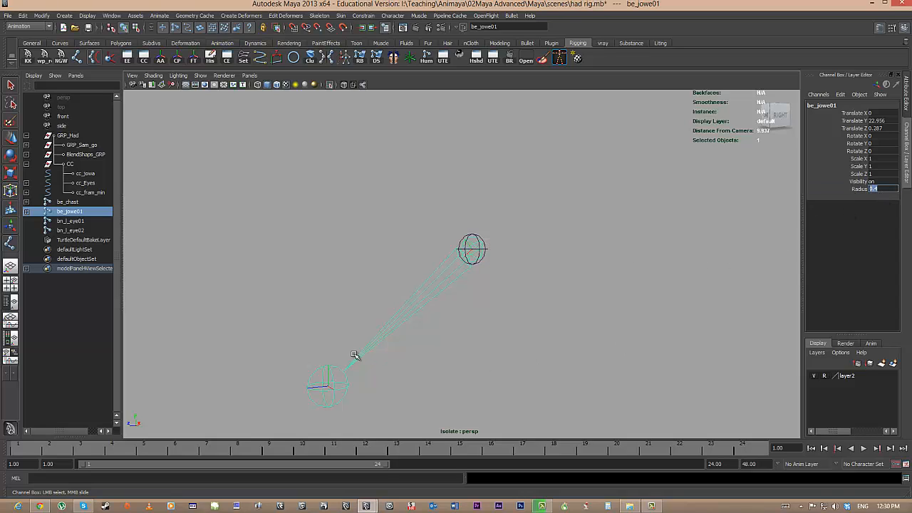
# Set the radius of the be_joweTip01 joint at the chin to 0.2.
pyautogui.click(328, 368)
pyautogui.click(872, 189)
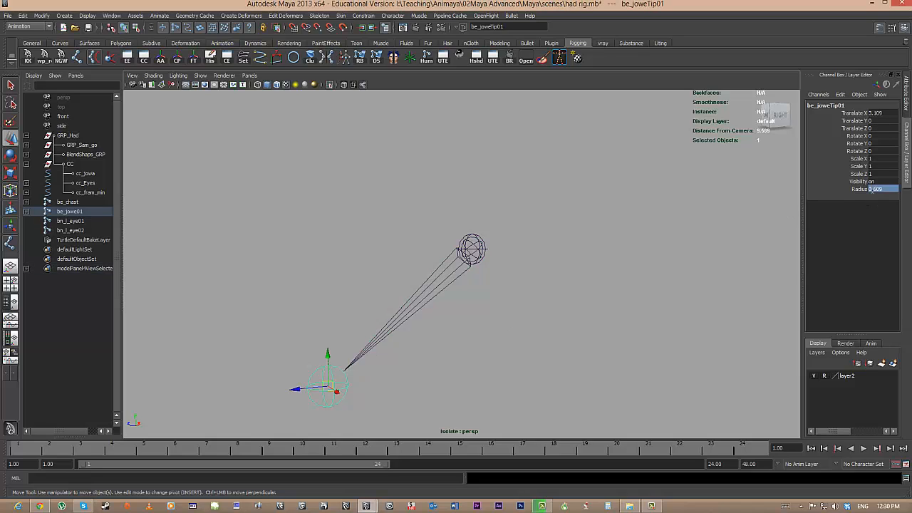
pyautogui.write('0.2')
pyautogui.press('Return')
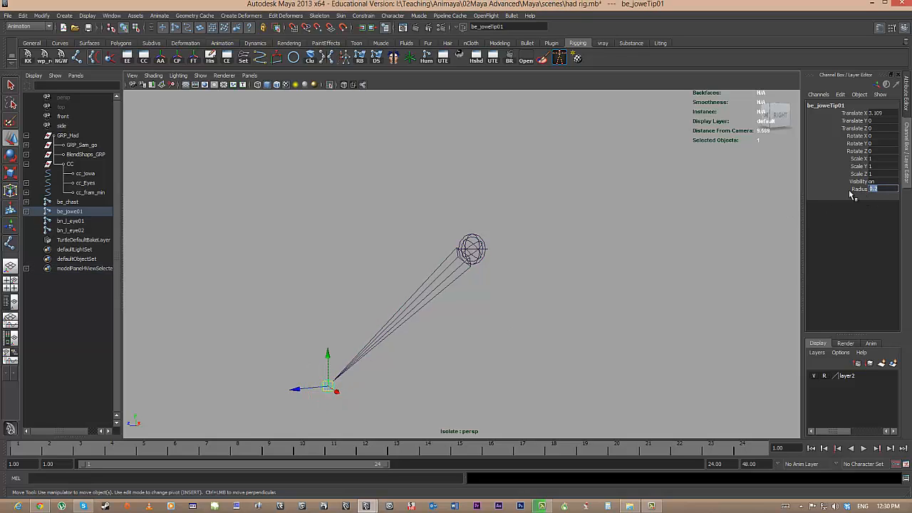
# Set the bn_l_eye02 joint's radius to 0.8 and turn off the isolation to show the whole head.
pyautogui.click(486, 273)
pyautogui.click(472, 246)
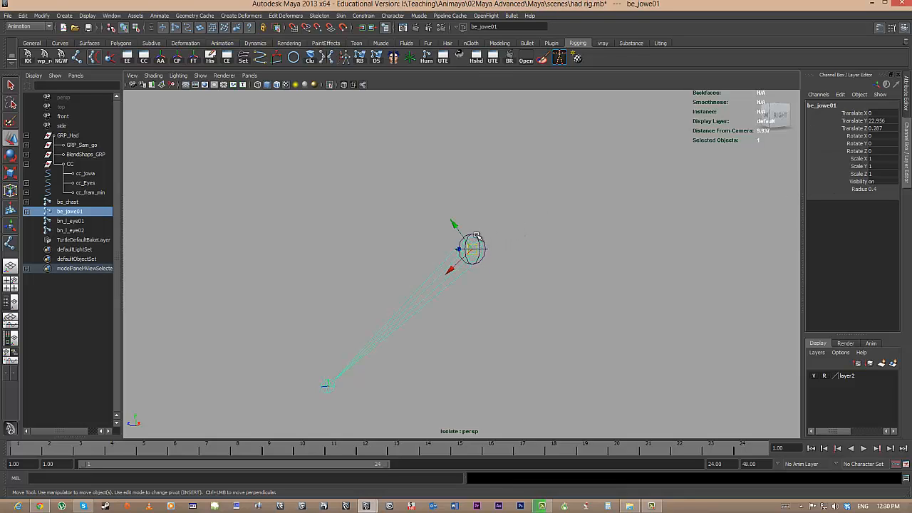
pyautogui.click(474, 237)
pyautogui.doubleClick(874, 190)
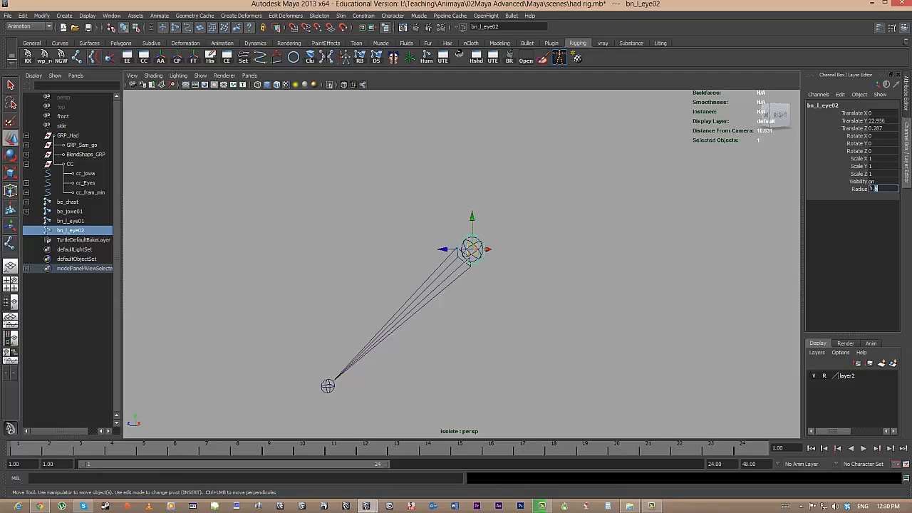
pyautogui.click(633, 267)
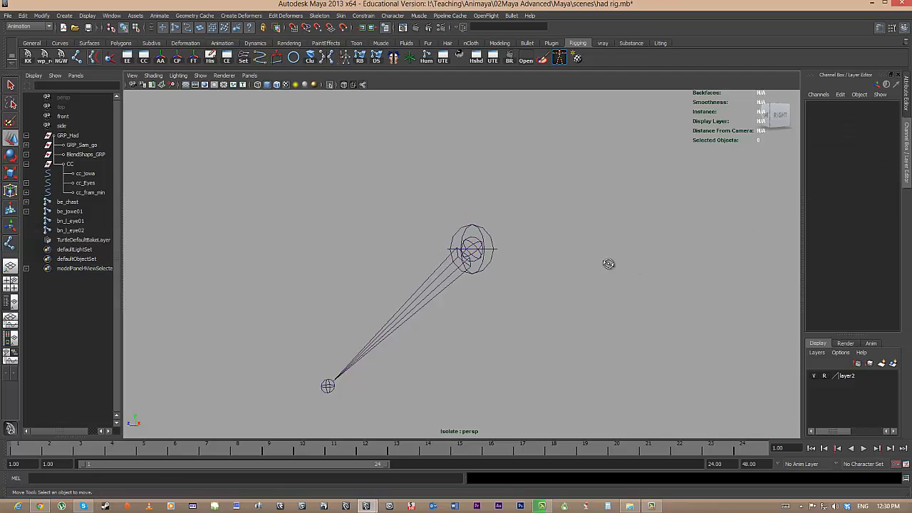
pyautogui.keyDown('alt'); pyautogui.moveTo(606, 263); pyautogui.dragTo(451, 245); pyautogui.keyUp('alt')
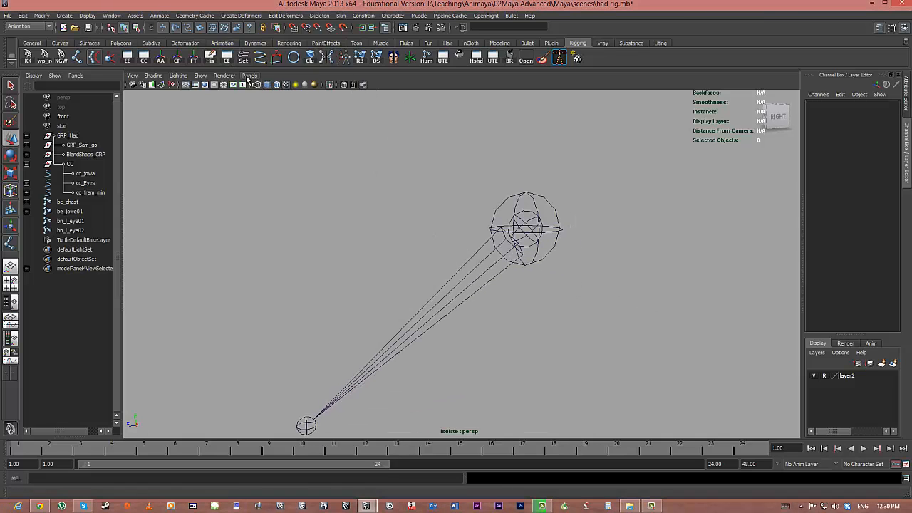
pyautogui.click(329, 85)
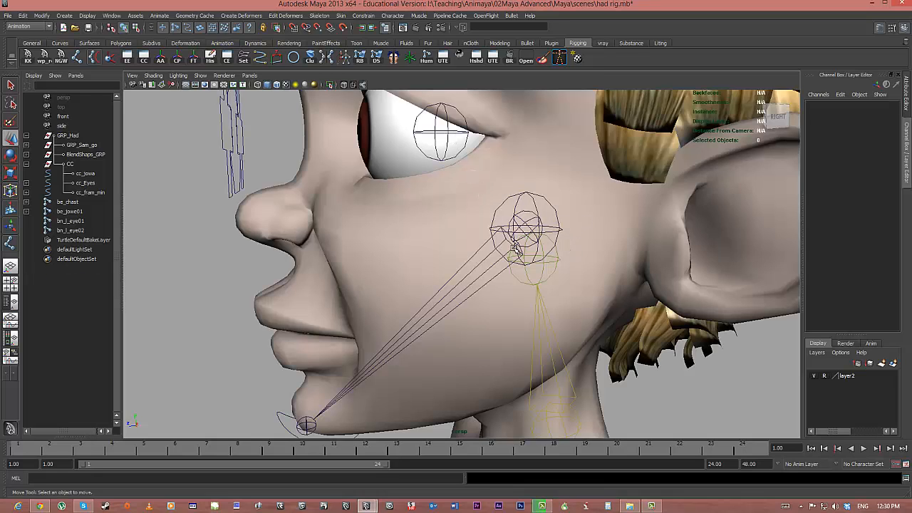
# Test-rotate the be_jowe01 joint slightly about Z, undo the rotation and clear the selection.
pyautogui.click(480, 265)
pyautogui.press('e')
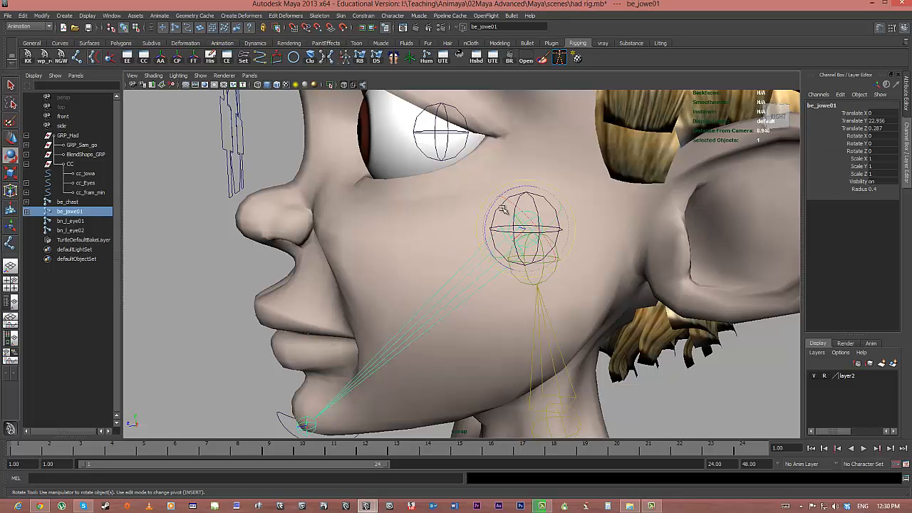
pyautogui.moveTo(493, 206)
pyautogui.mouseDown()
pyautogui.moveTo(489, 214)
pyautogui.moveTo(495, 208)
pyautogui.mouseUp()
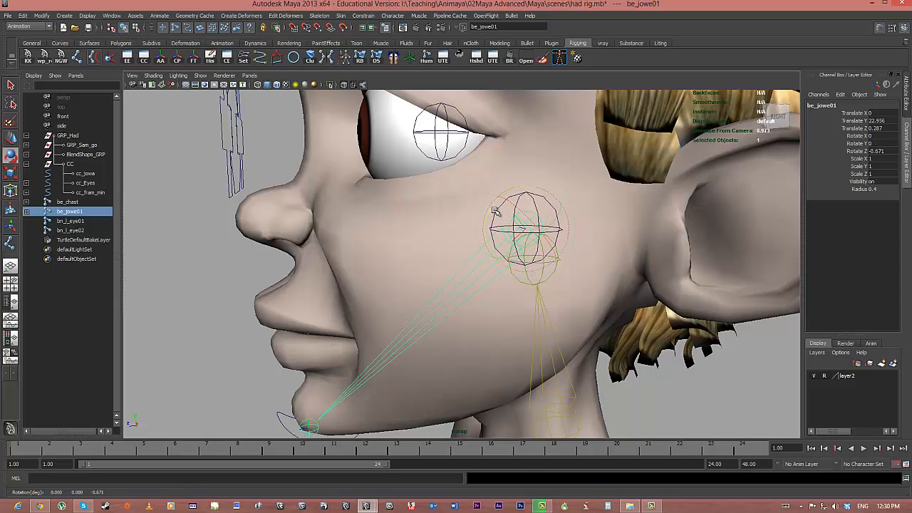
pyautogui.hotkey('ctrl', 'z')
pyautogui.click(235, 257)
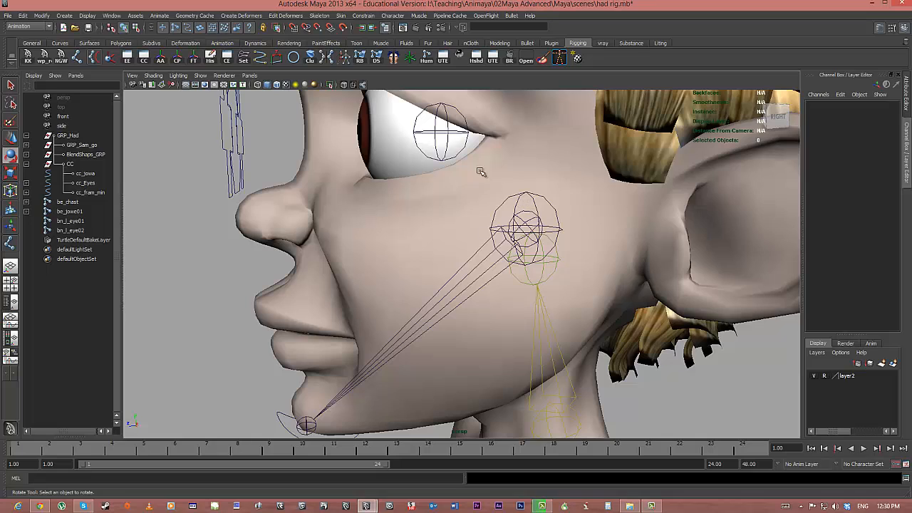
# Parent the bn_l_eye01 joint in the left eyeball to the bn_l_eye02 joint.
pyautogui.click(456, 134)
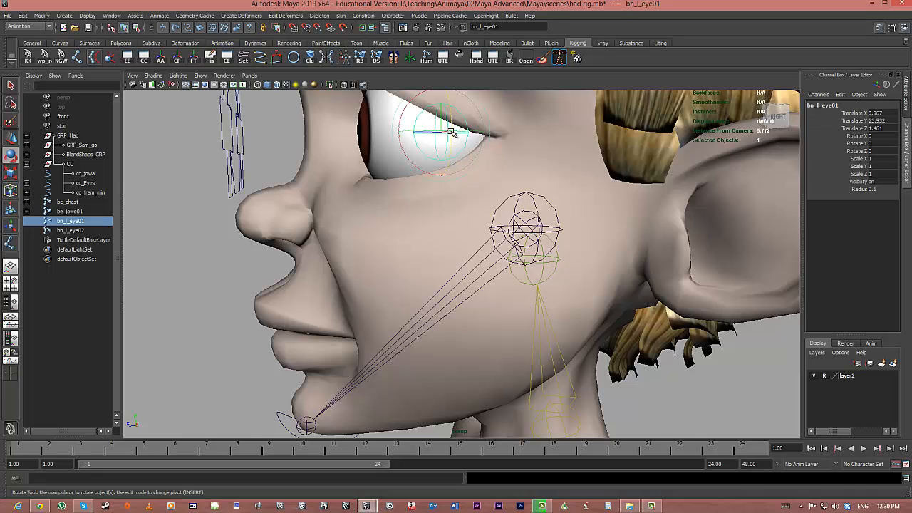
pyautogui.keyDown('shift'); pyautogui.click(530, 196); pyautogui.keyUp('shift')
pyautogui.press('p')
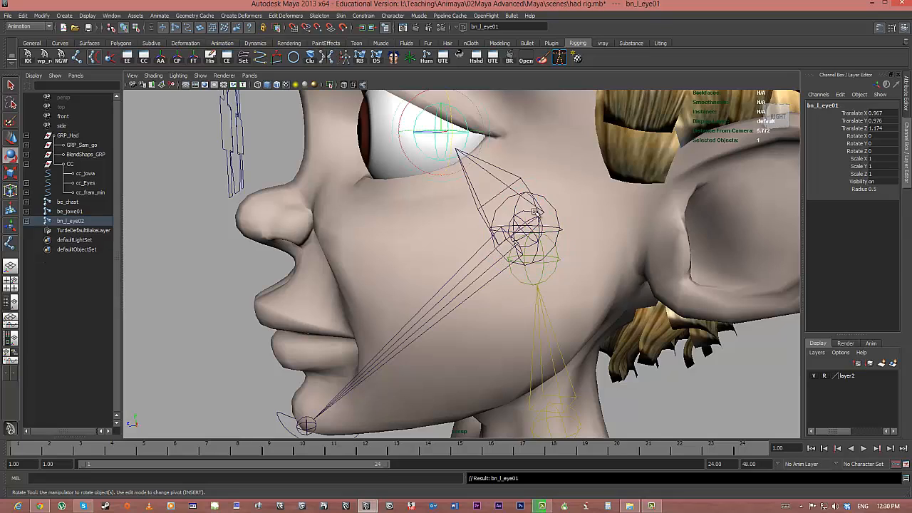
# Parent the be_jowe01 jaw joint to the bn_l_eye02 joint.
pyautogui.moveTo(534, 212)
pyautogui.keyDown('alt'); pyautogui.mouseDown()
pyautogui.moveTo(490, 206)
pyautogui.moveTo(523, 276)
pyautogui.mouseUp(); pyautogui.keyUp('alt')
pyautogui.click(521, 277)
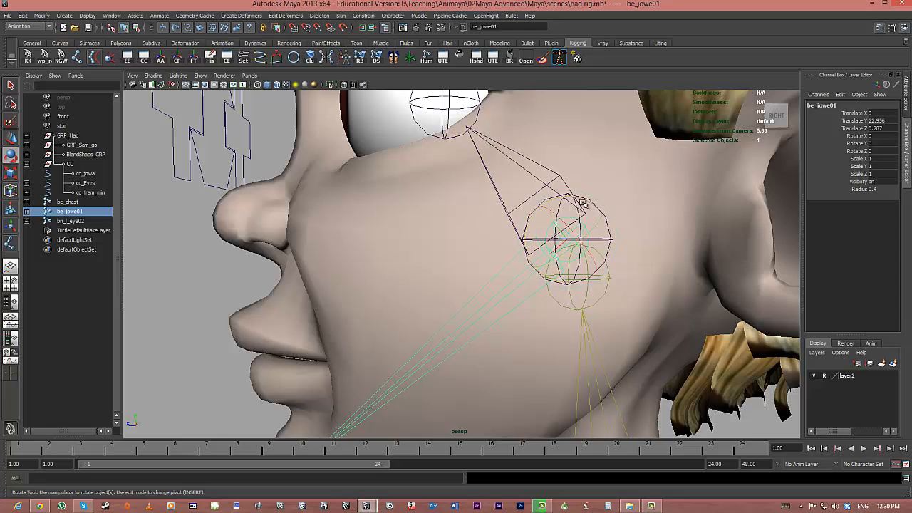
pyautogui.keyDown('shift'); pyautogui.click(558, 176); pyautogui.keyUp('shift')
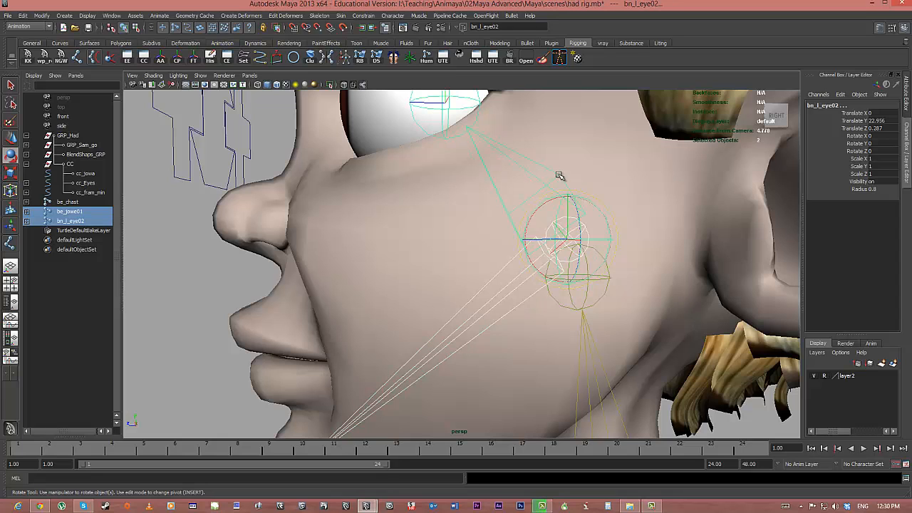
pyautogui.keyDown('shift'); pyautogui.click(559, 177); pyautogui.keyUp('shift')
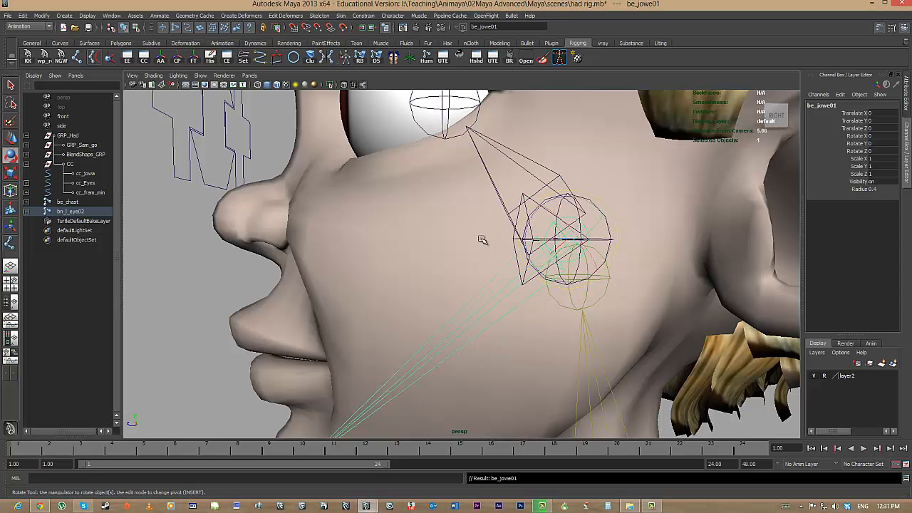
# Examine the parented jaw and eye joints from several angles, ending at the front of the face.
pyautogui.keyDown('alt'); pyautogui.moveTo(482, 238); pyautogui.dragTo(535, 244); pyautogui.keyUp('alt')
pyautogui.keyDown('alt'); pyautogui.moveTo(535, 244); pyautogui.dragTo(502, 263, button='right'); pyautogui.keyUp('alt')
pyautogui.keyDown('alt'); pyautogui.moveTo(509, 264); pyautogui.dragTo(522, 266); pyautogui.keyUp('alt')
pyautogui.click(613, 334)
pyautogui.keyDown('alt'); pyautogui.moveTo(601, 295); pyautogui.dragTo(624, 305); pyautogui.keyUp('alt')
pyautogui.click(541, 229)
pyautogui.click(678, 369)
# Open the Mirror Joint options for the bn_l_eye01 joint, with _l_ replaced by _r_ in the duplicated names.
pyautogui.click(501, 180)
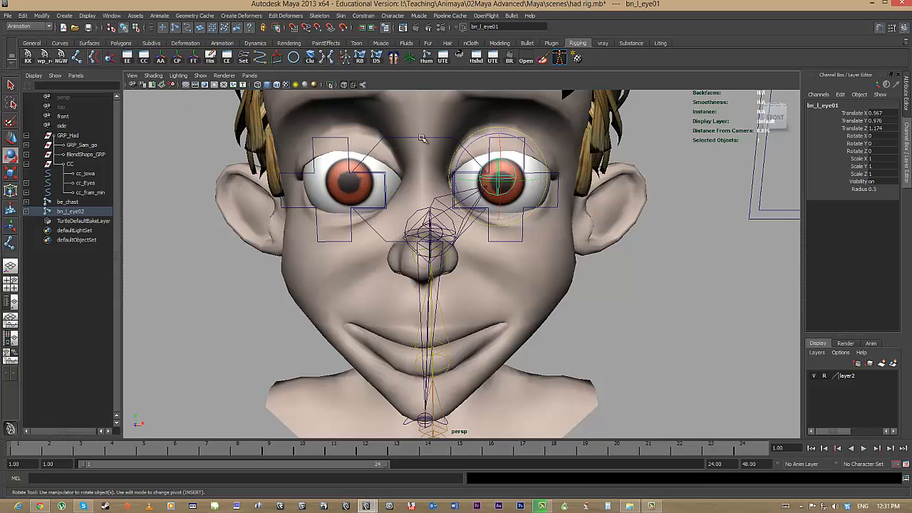
pyautogui.click(322, 16)
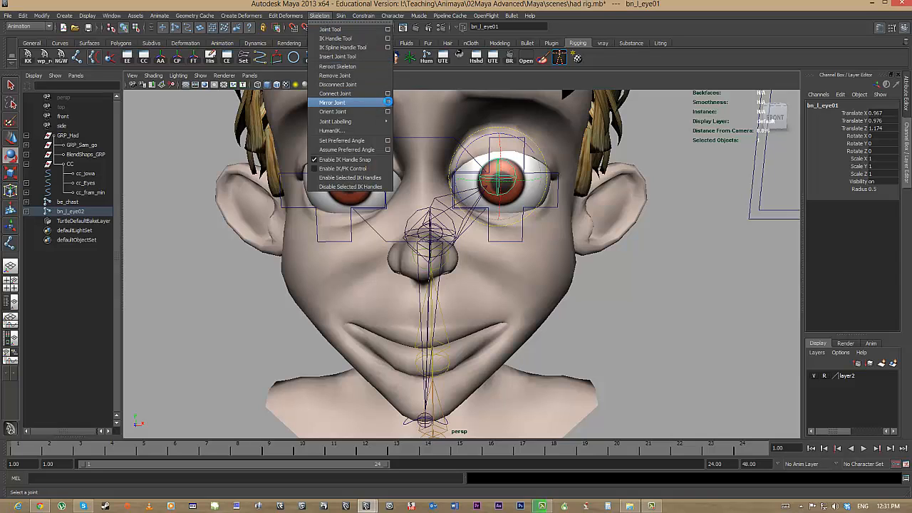
pyautogui.click(388, 101)
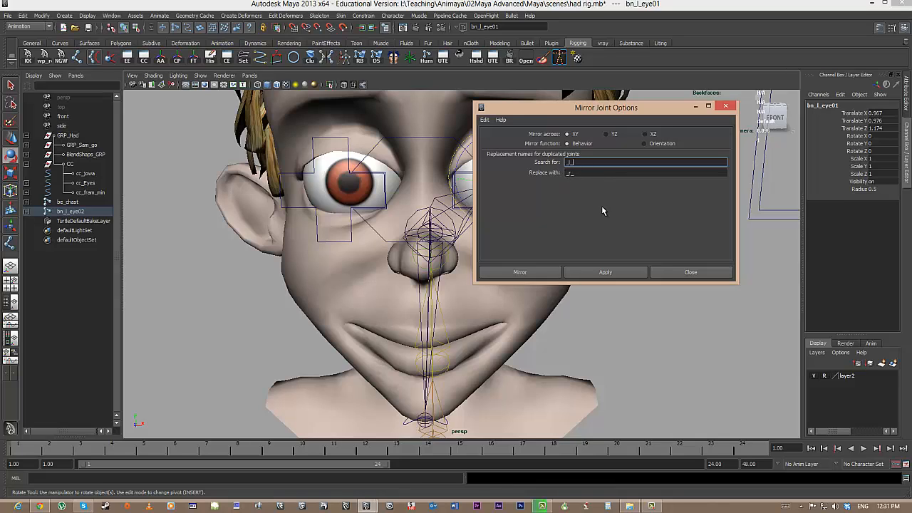
pyautogui.moveTo(568, 112); pyautogui.dragTo(645, 123)
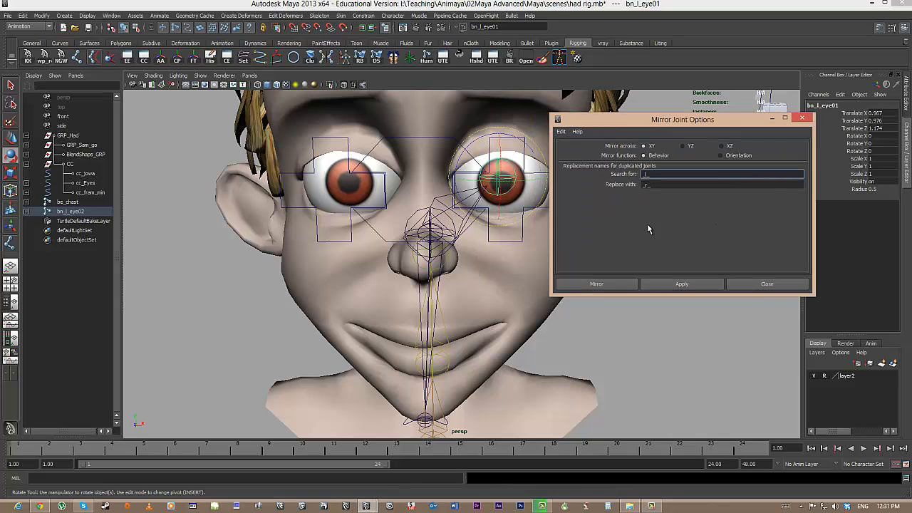
# Undo a trial mirror across XY, mirror the bn_l_eye01 joint across YZ with the Behavior function, and close the options.
pyautogui.click(682, 284)
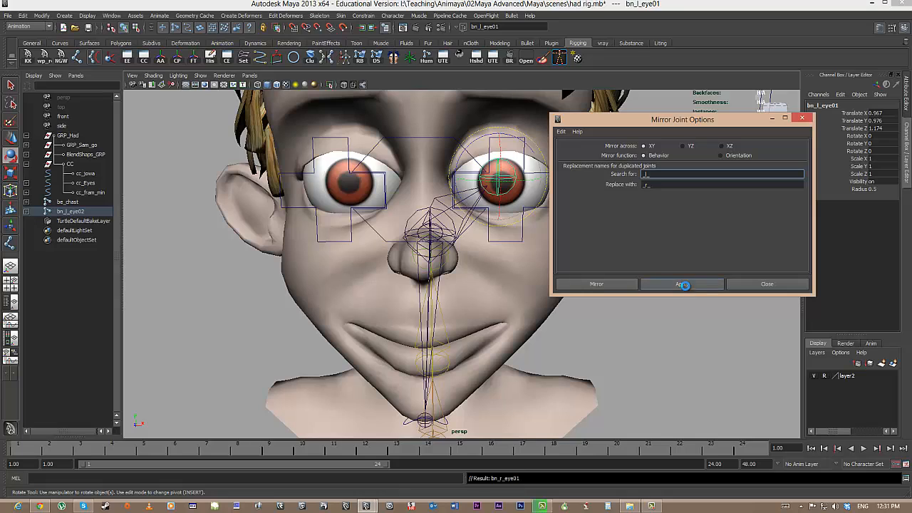
pyautogui.hotkey('ctrl', 'z')
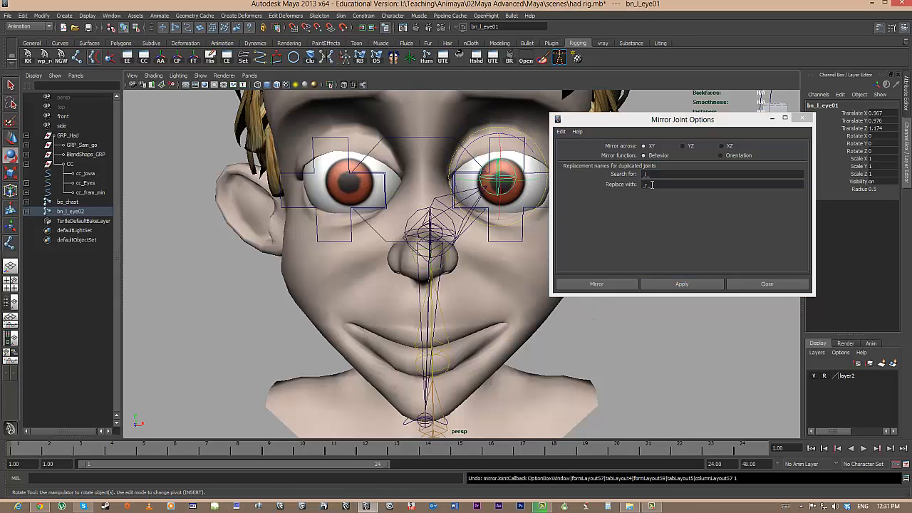
pyautogui.click(682, 146)
pyautogui.click(681, 283)
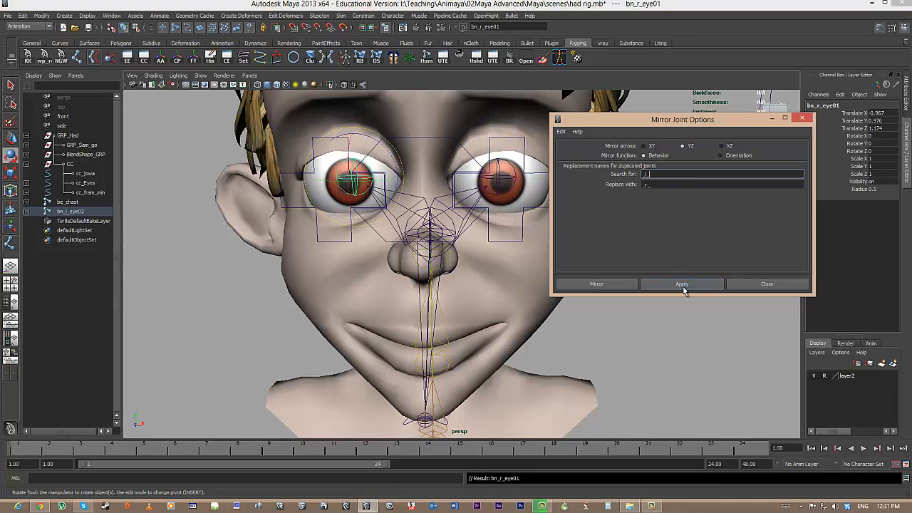
pyautogui.click(801, 118)
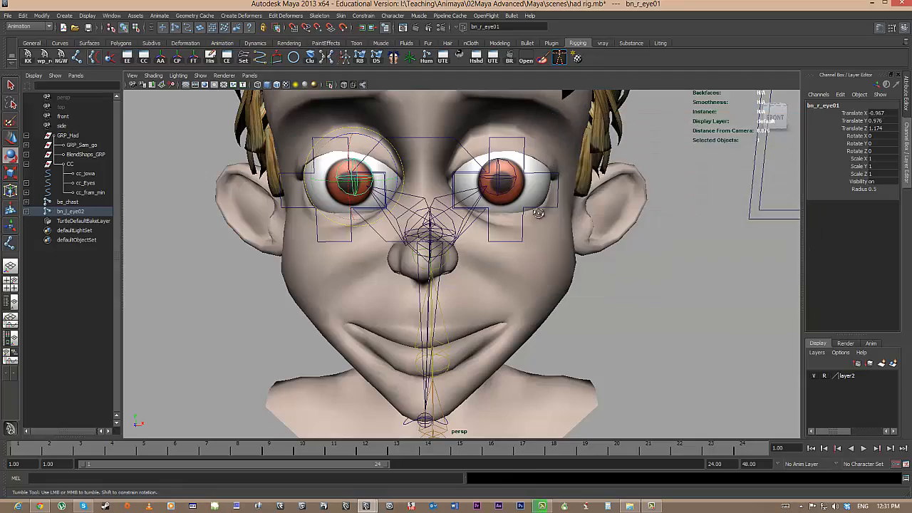
# Clear the selection, check the mirrored eye joints around the head and switch to the front view beside the facial control panel.
pyautogui.keyDown('alt'); pyautogui.moveTo(763, 118); pyautogui.dragTo(584, 255); pyautogui.keyUp('alt')
pyautogui.click(627, 262)
pyautogui.keyDown('alt'); pyautogui.moveTo(643, 258); pyautogui.dragTo(490, 236); pyautogui.keyUp('alt')
pyautogui.press('space')
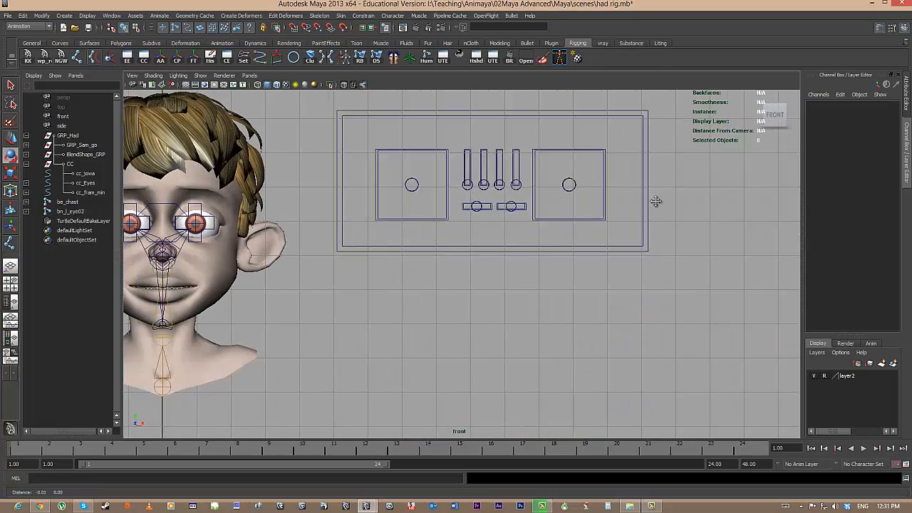
# Isolate the bn_r_eye01 joint together with the go_eye1_2 eyeball in the front view.
pyautogui.scroll(2, 448, 250)
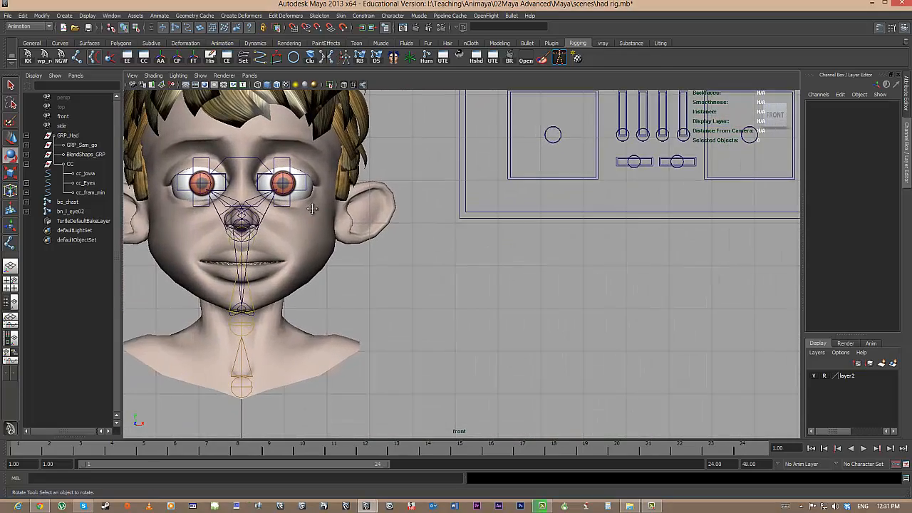
pyautogui.keyDown('alt'); pyautogui.moveTo(317, 226); pyautogui.dragTo(463, 222, button='middle'); pyautogui.keyUp('alt')
pyautogui.keyDown('alt'); pyautogui.moveTo(463, 222); pyautogui.dragTo(722, 292, button='right'); pyautogui.keyUp('alt')
pyautogui.scroll(2, 342, 214)
pyautogui.keyDown('alt'); pyautogui.moveTo(341, 214); pyautogui.dragTo(424, 217, button='middle'); pyautogui.keyUp('alt')
pyautogui.click(365, 172)
pyautogui.press('e')
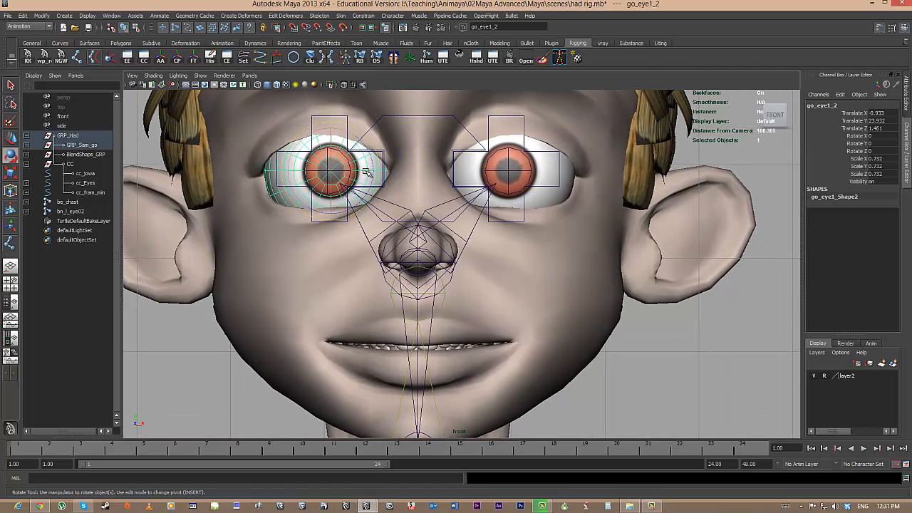
pyautogui.click(199, 323)
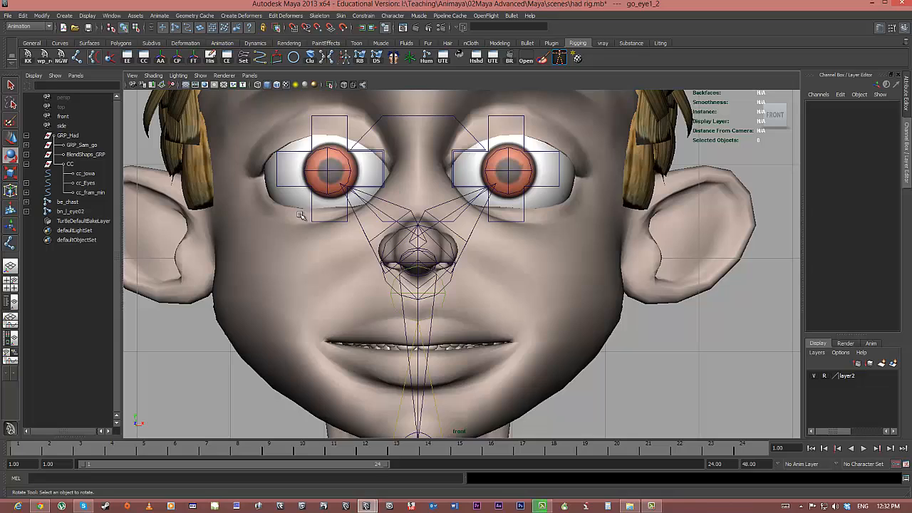
pyautogui.click(349, 165)
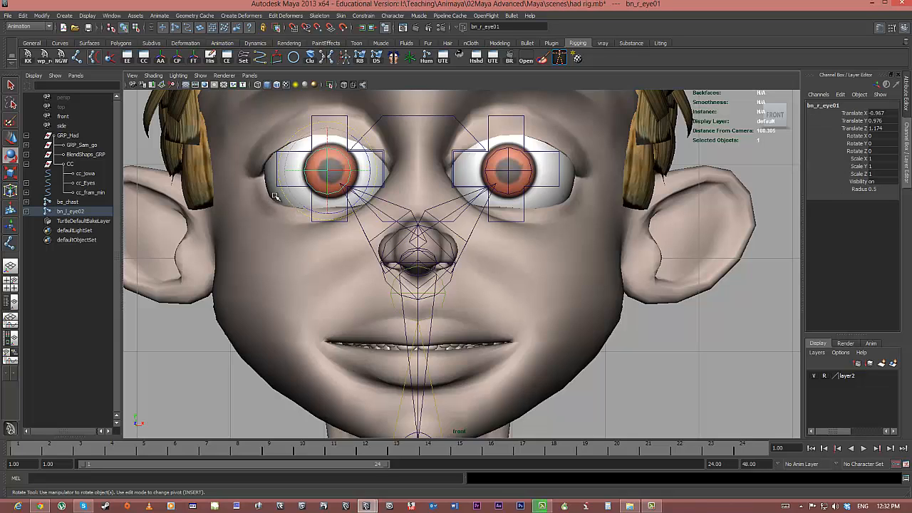
pyautogui.keyDown('shift'); pyautogui.click(275, 197); pyautogui.keyUp('shift')
pyautogui.hotkey('ctrl', '1')
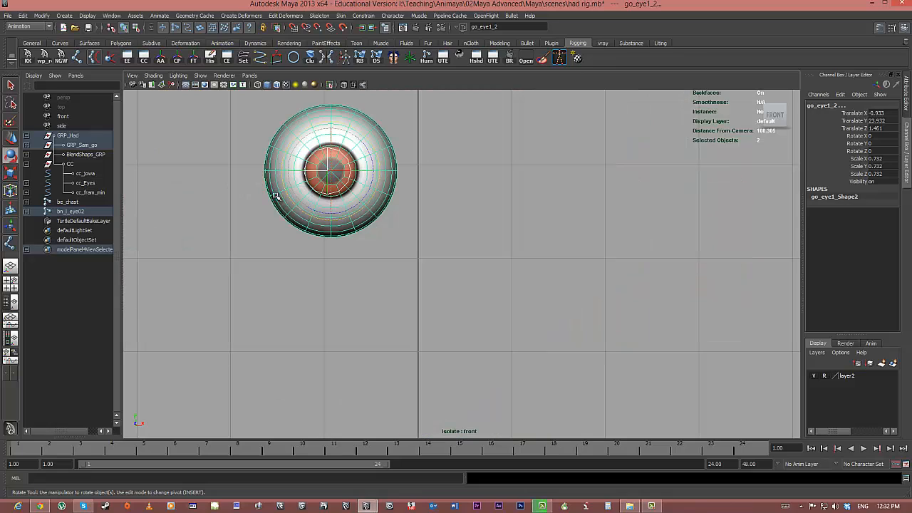
# Move the go_eye1_2 eyeball along X to -0.967 and freeze its transformations.
pyautogui.click(332, 230)
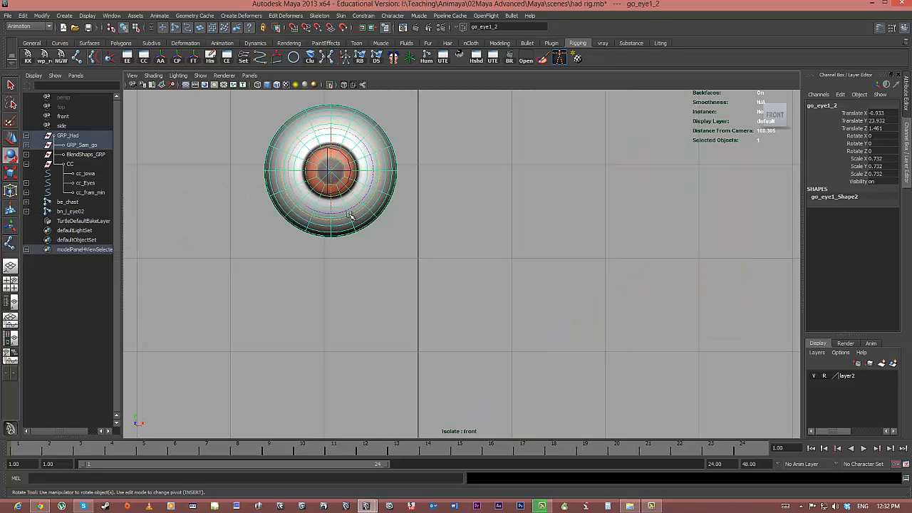
pyautogui.press('w')
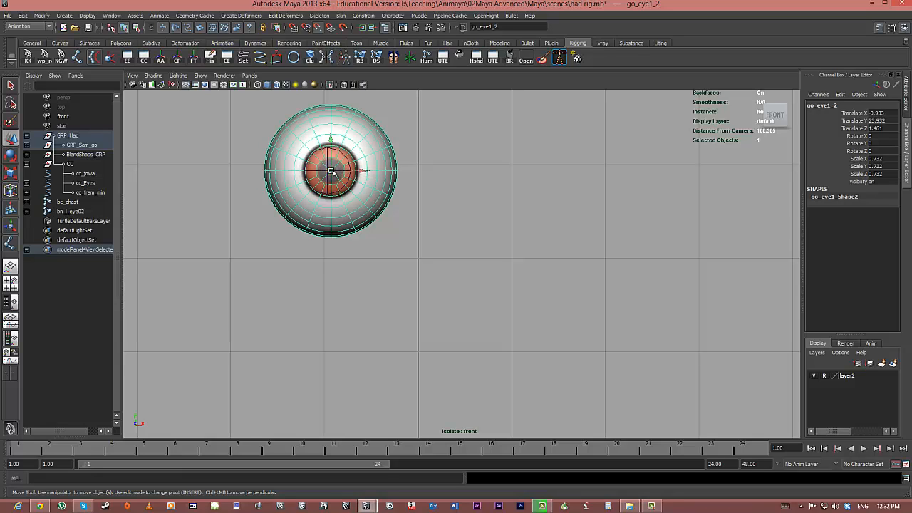
pyautogui.click(411, 237)
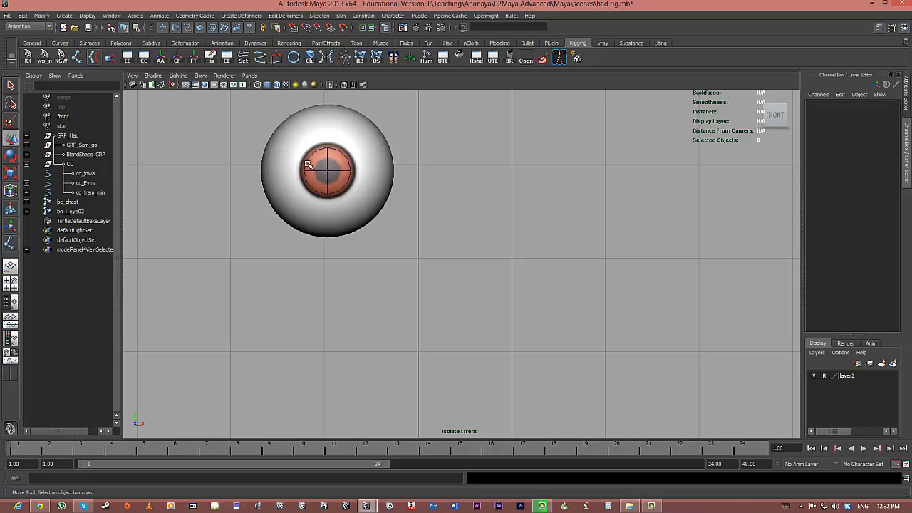
pyautogui.click(362, 174)
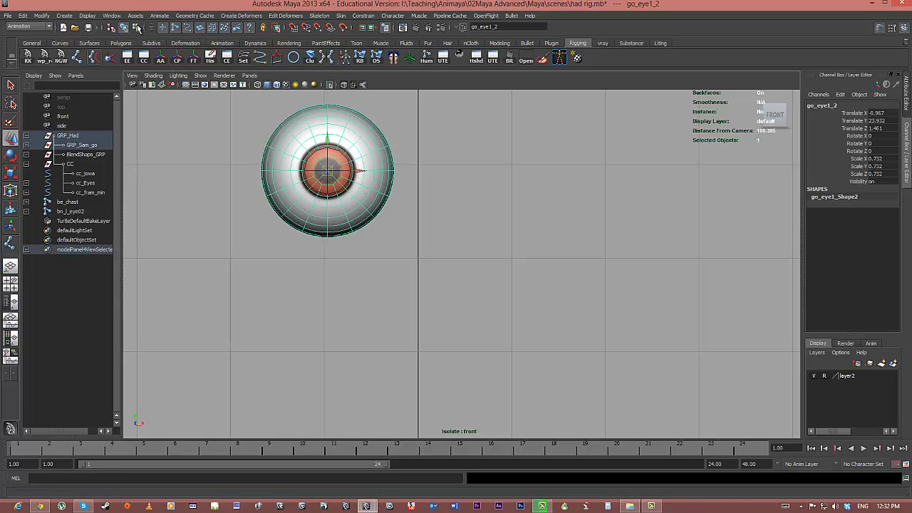
pyautogui.click(193, 57)
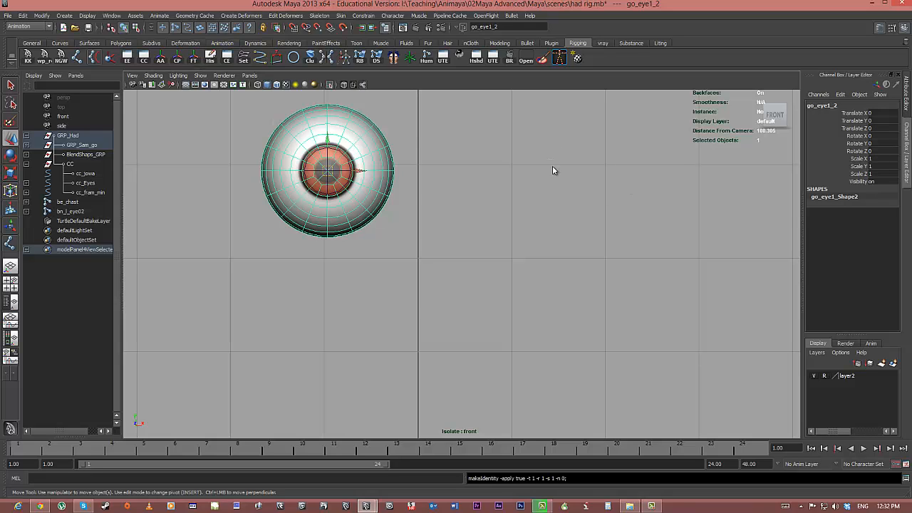
# Switch to the perspective view and end the isolation to show the whole head rig.
pyautogui.press('space')
pyautogui.moveTo(552, 169); pyautogui.dragTo(509, 189)
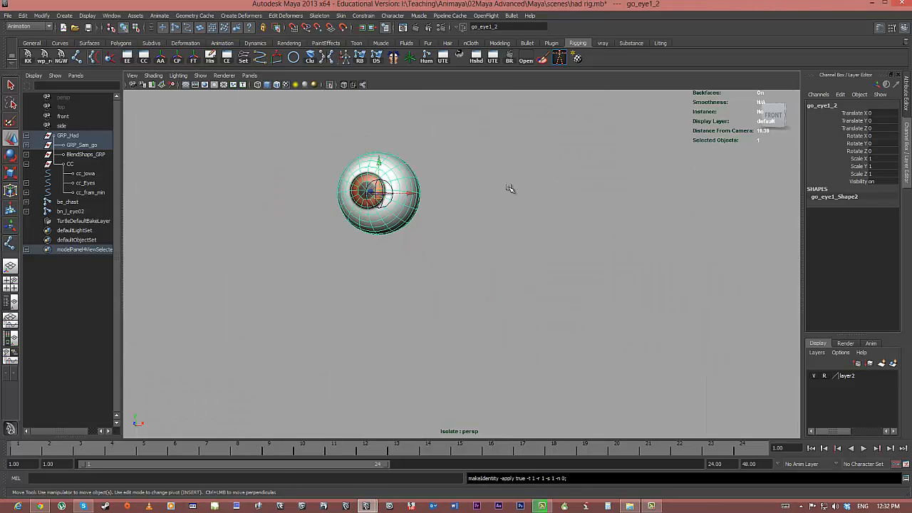
pyautogui.click(329, 85)
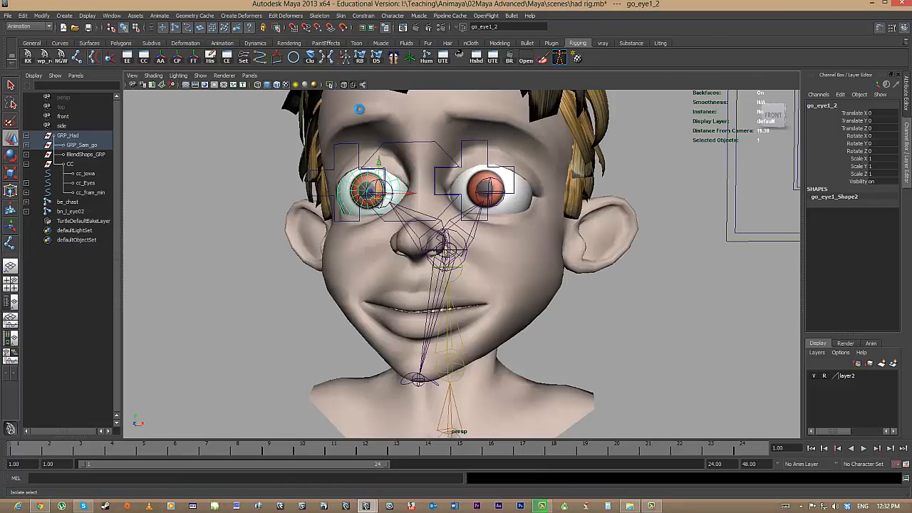
# Freeze the transformations of the go_eye1_1 eyeball on the other side of the face.
pyautogui.click(518, 210)
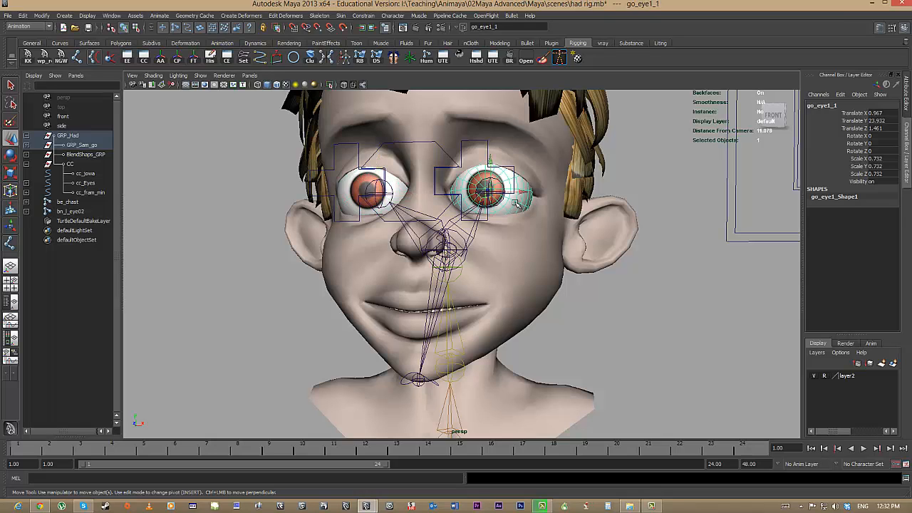
pyautogui.click(547, 277)
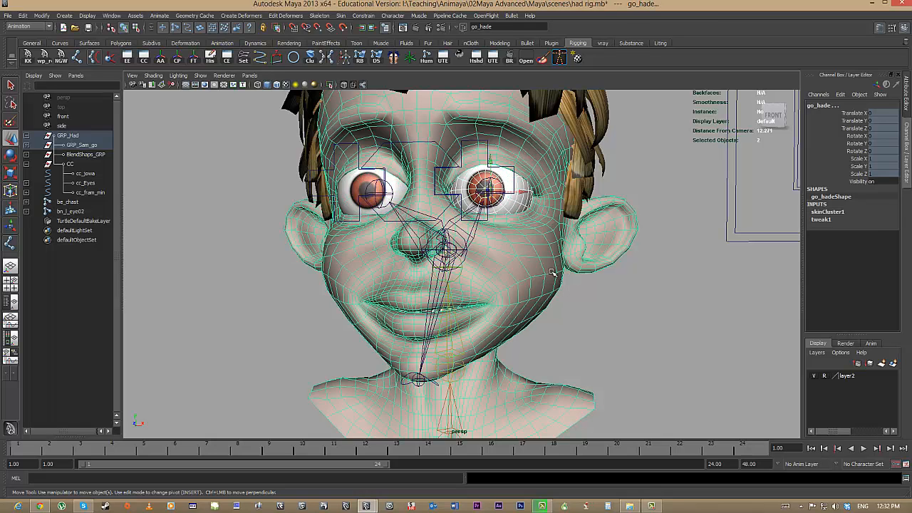
pyautogui.click(518, 235)
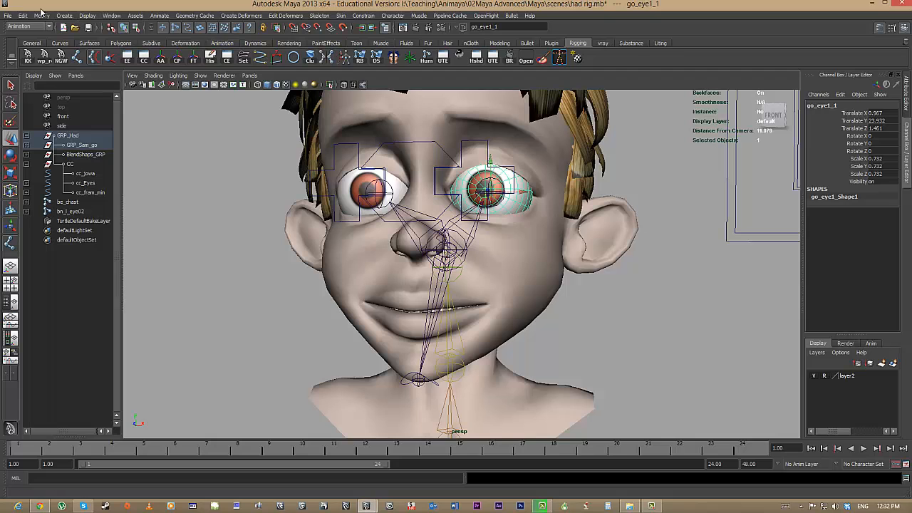
pyautogui.click(193, 57)
pyautogui.keyDown('alt'); pyautogui.moveTo(630, 296); pyautogui.dragTo(541, 254); pyautogui.keyUp('alt')
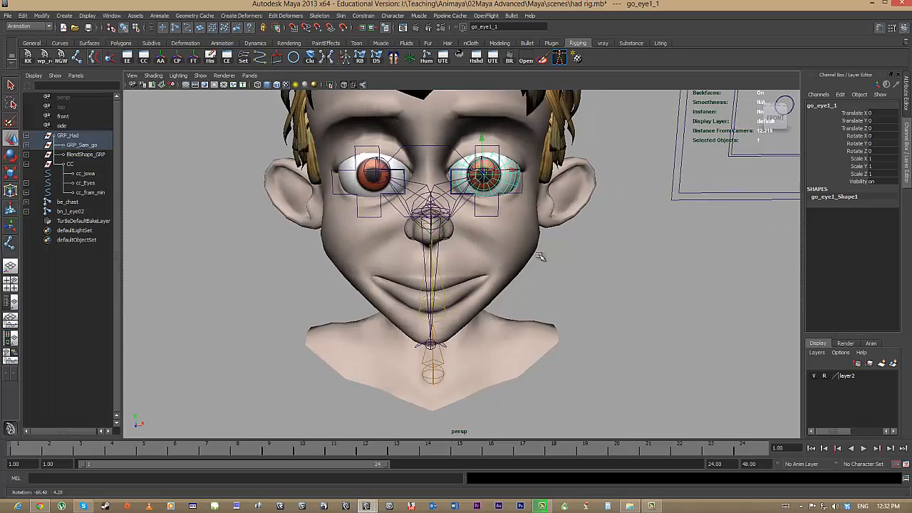
# Move the cc_Eyes control forward from the face by 2.134 in Z and freeze its transformations.
pyautogui.click(634, 285)
pyautogui.keyDown('alt'); pyautogui.moveTo(634, 285); pyautogui.dragTo(568, 214); pyautogui.keyUp('alt')
pyautogui.click(503, 212)
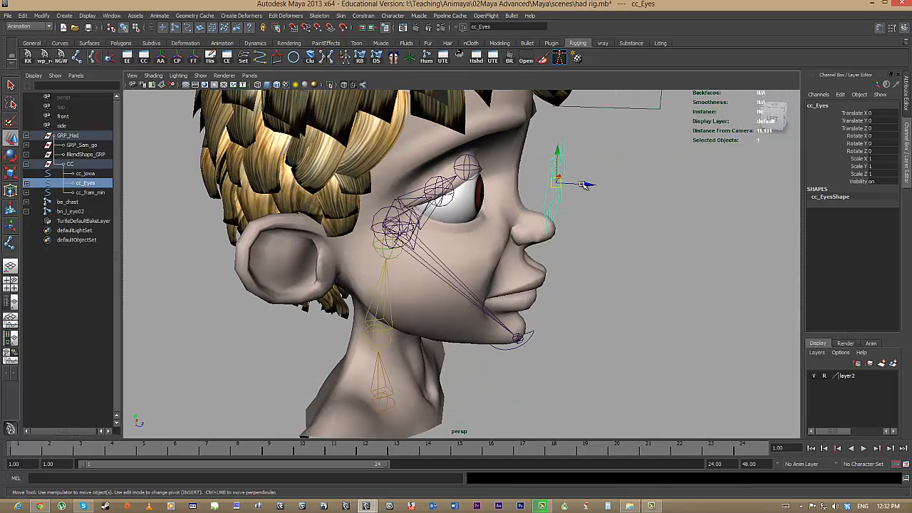
pyautogui.moveTo(585, 184); pyautogui.dragTo(718, 220)
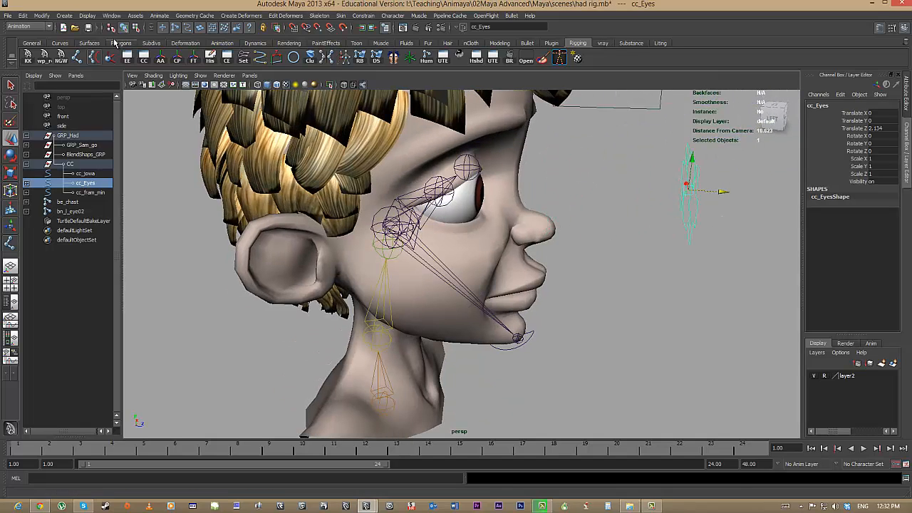
pyautogui.click(194, 58)
pyautogui.keyDown('alt'); pyautogui.moveTo(286, 109); pyautogui.dragTo(370, 187); pyautogui.keyUp('alt')
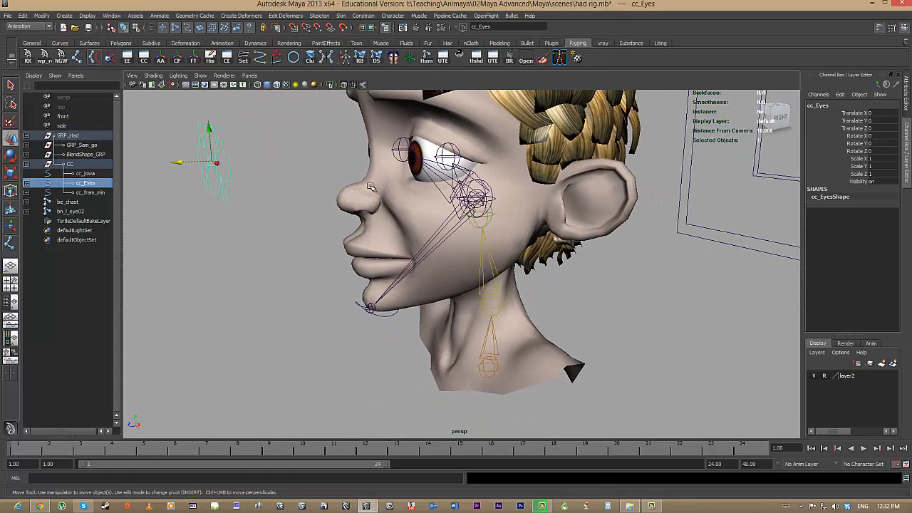
# Rename the right eye's cross-shaped control curve after cc_l_eye, with l replaced by r.
pyautogui.click(419, 170)
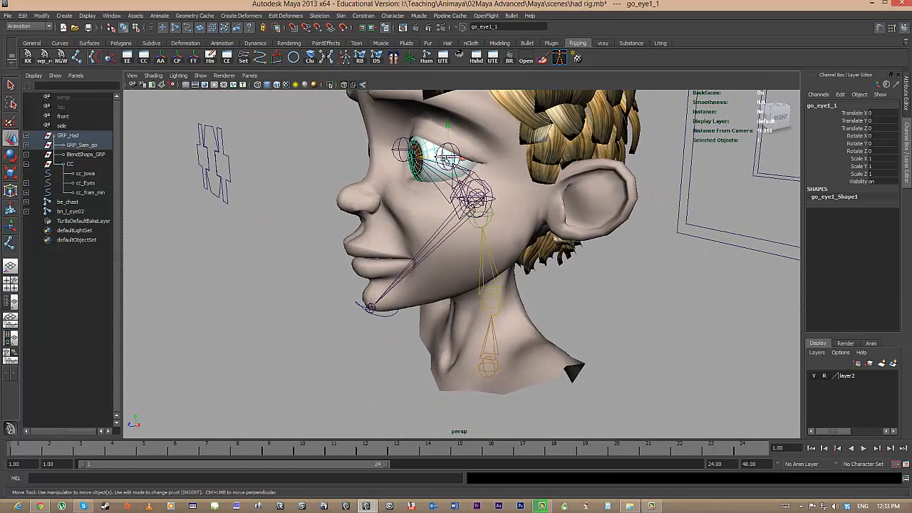
pyautogui.click(313, 273)
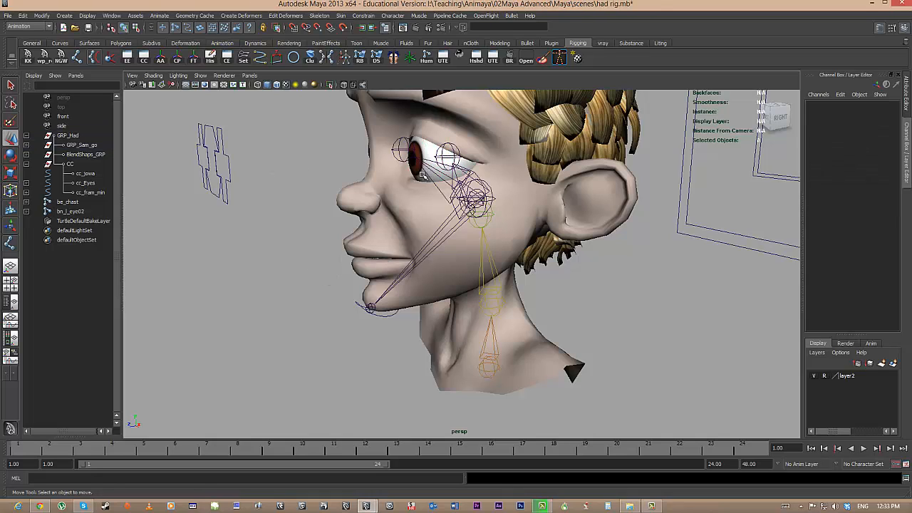
pyautogui.click(225, 162)
pyautogui.keyDown('alt'); pyautogui.moveTo(187, 197); pyautogui.dragTo(225, 136); pyautogui.keyUp('alt')
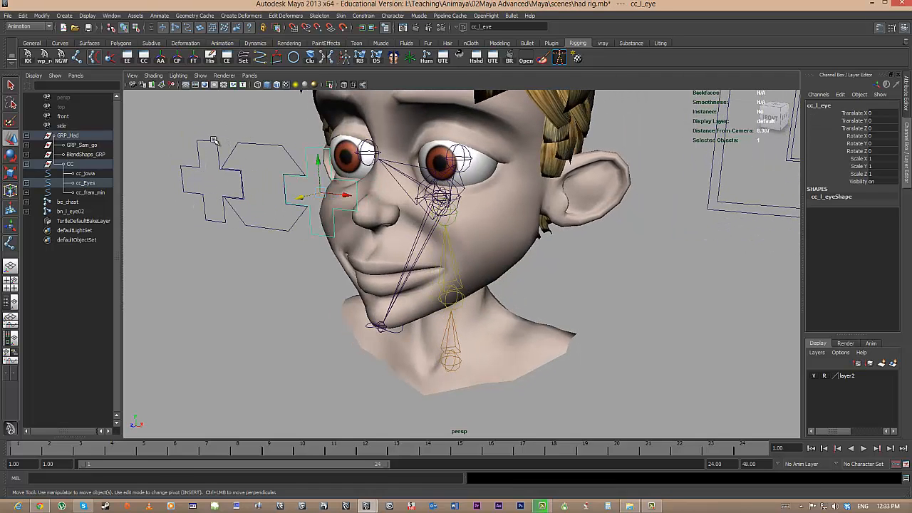
pyautogui.click(214, 140)
pyautogui.click(308, 151)
pyautogui.doubleClick(828, 109)
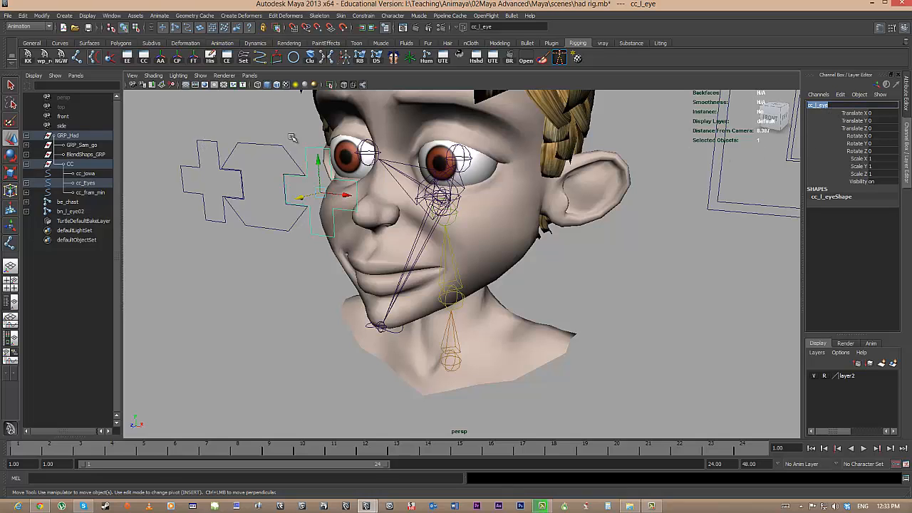
pyautogui.click(206, 142)
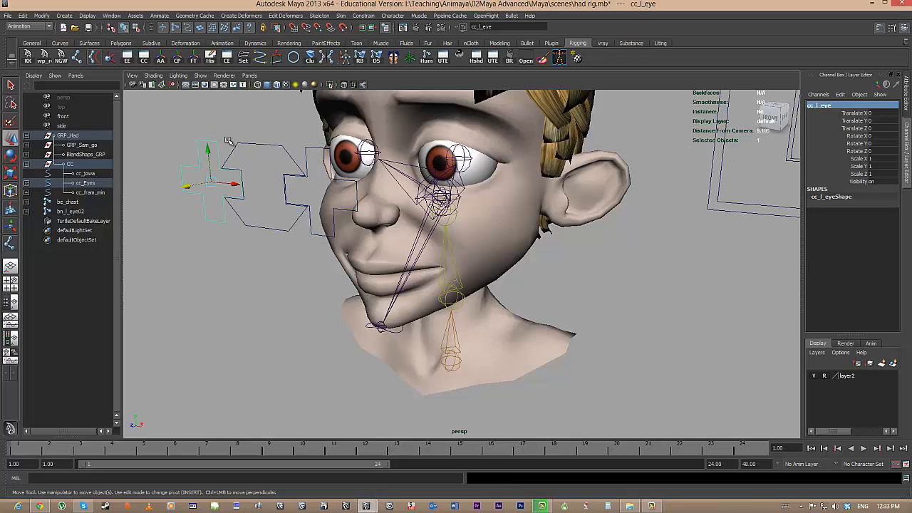
pyautogui.doubleClick(841, 107)
pyautogui.write('cc_l_eye')
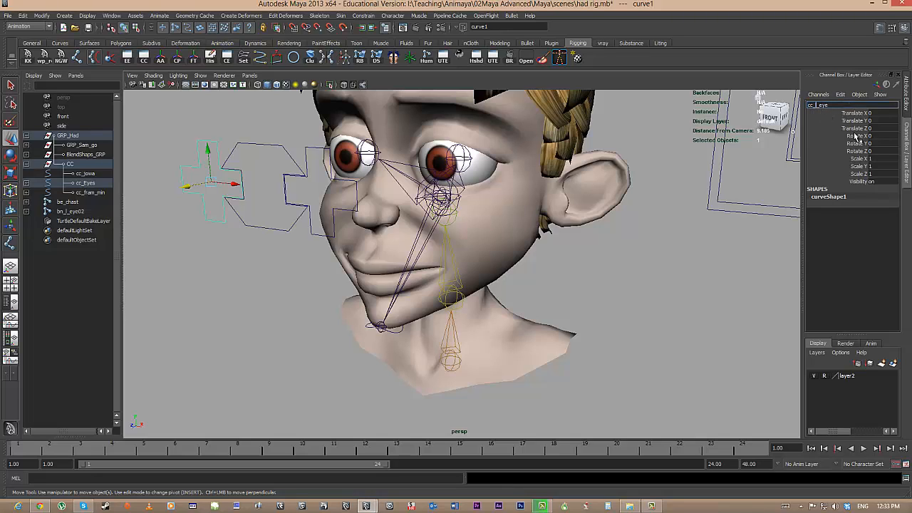
pyautogui.press('Return')
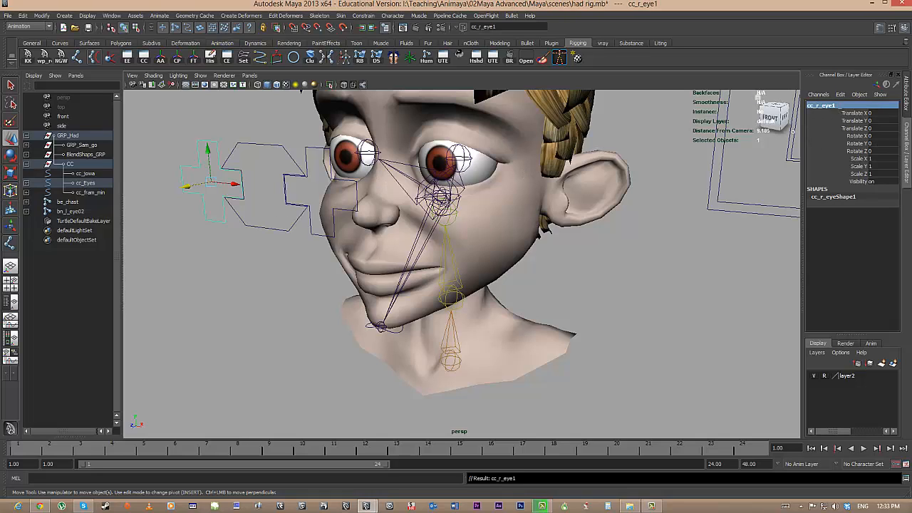
# Try to remove the trailing 1 from the cc_r_eye1 control's name.
pyautogui.doubleClick(826, 105)
pyautogui.moveTo(829, 107); pyautogui.dragTo(841, 106)
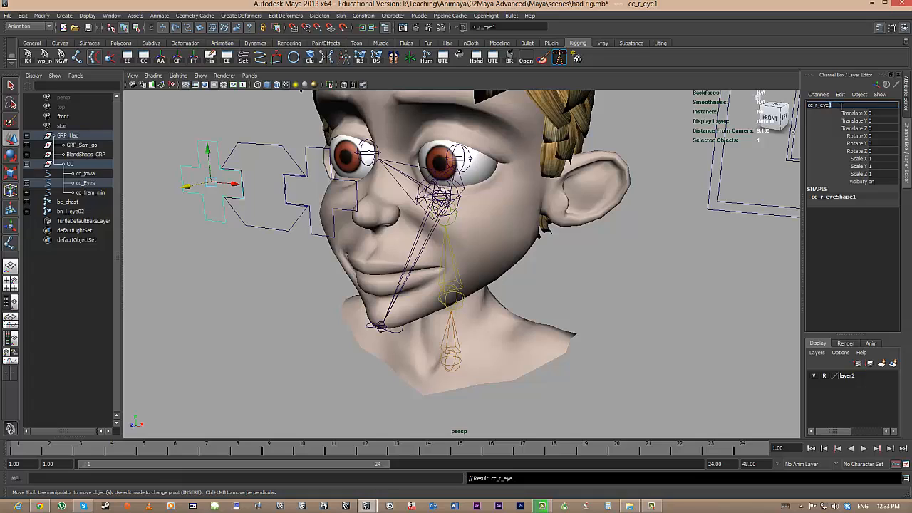
pyautogui.press('Return')
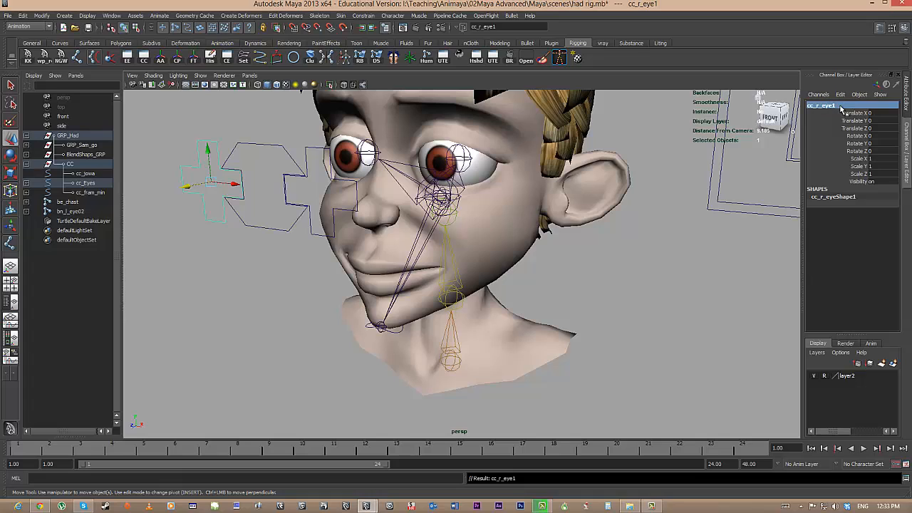
# Aim-constrain the go_eye1_2 eyeball to the cc_r_eye1 control, with Maintain offset on and aim vector 1, 0, 0.
pyautogui.click(348, 178)
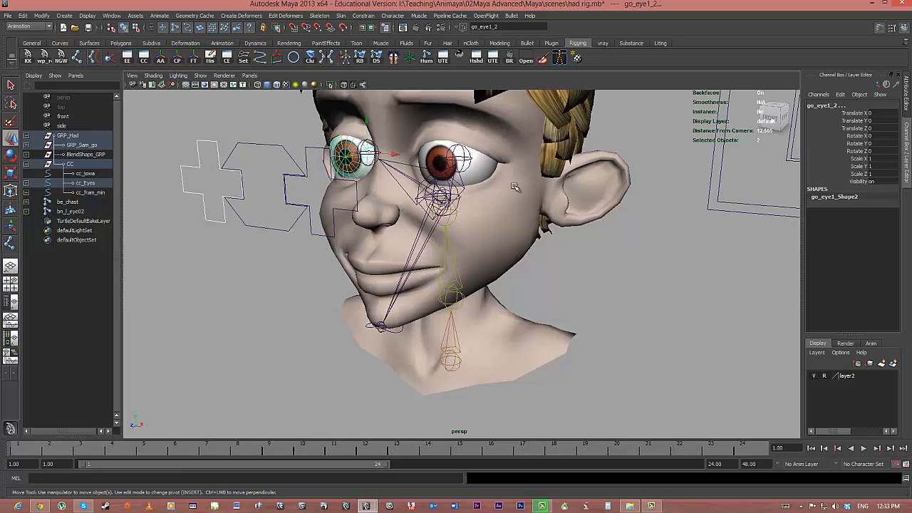
pyautogui.press('space')
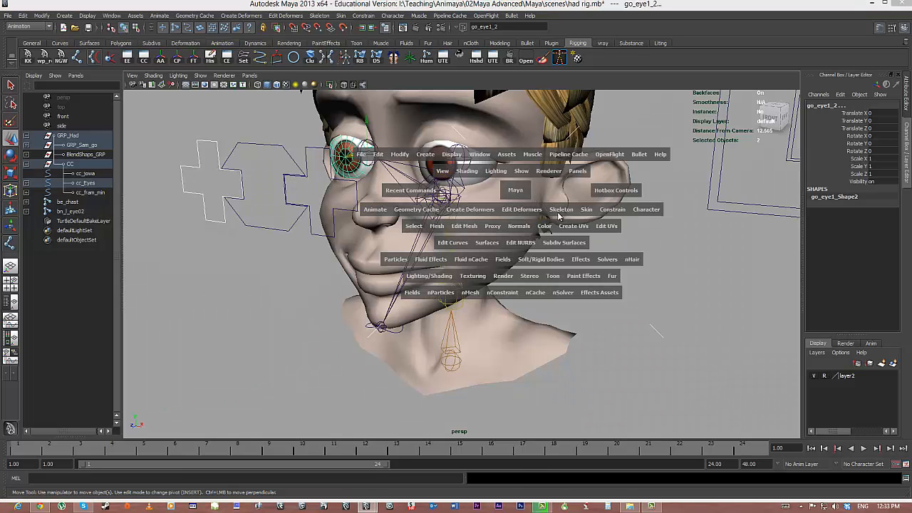
pyautogui.click(610, 211)
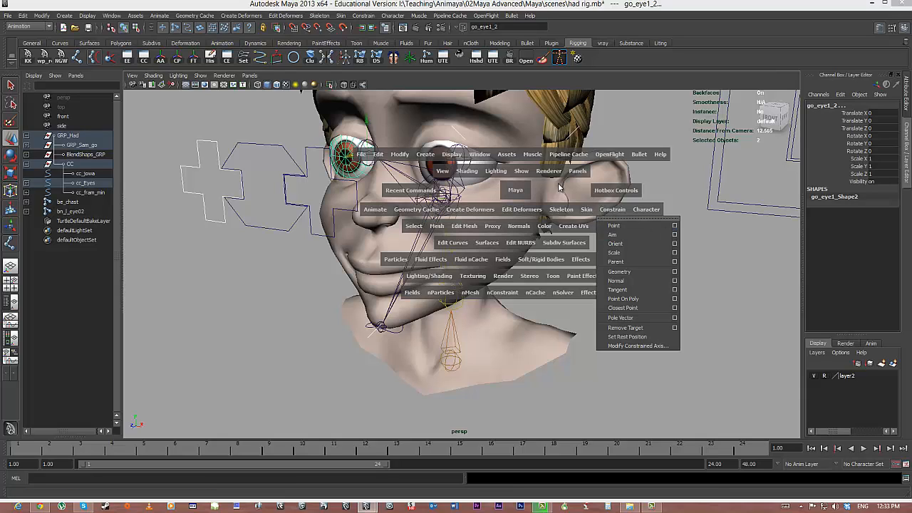
pyautogui.press('space')
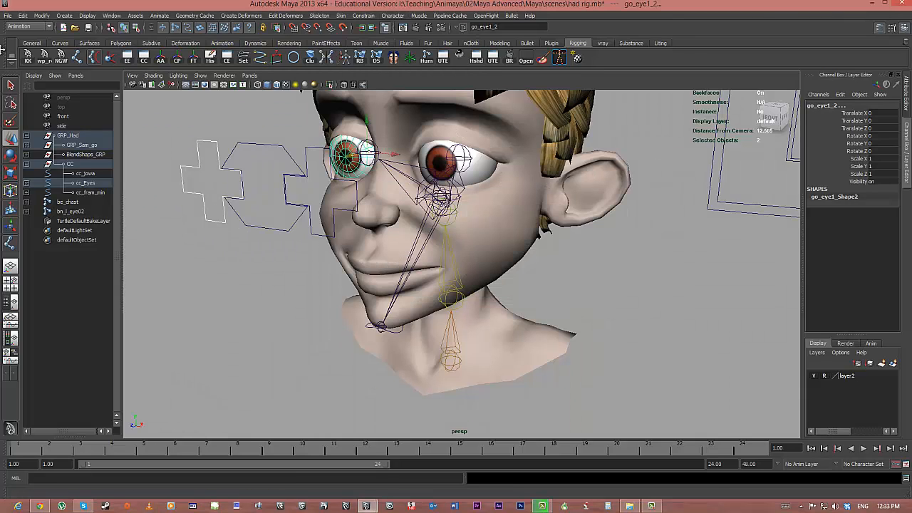
pyautogui.click(365, 16)
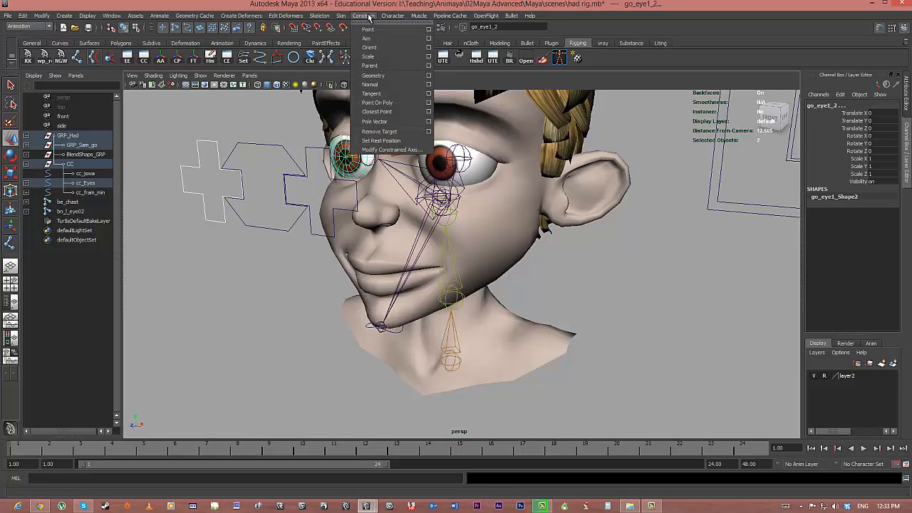
pyautogui.click(428, 38)
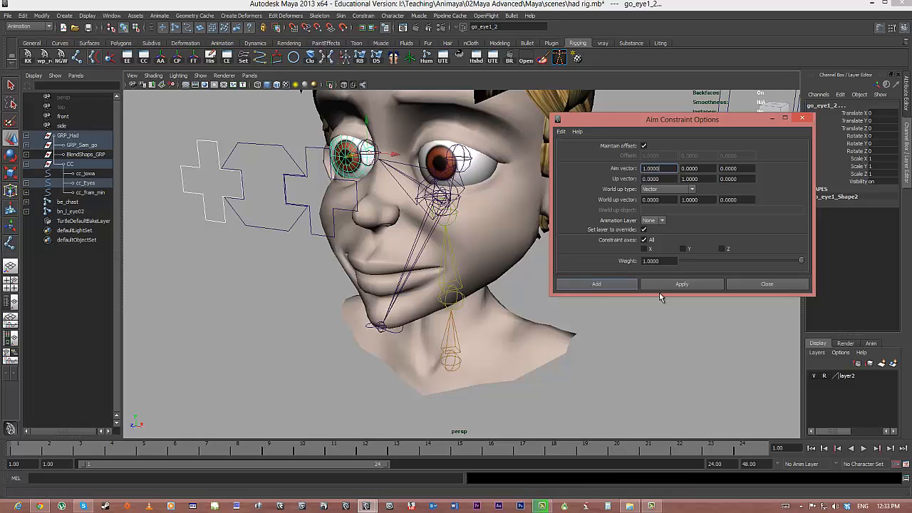
pyautogui.click(681, 285)
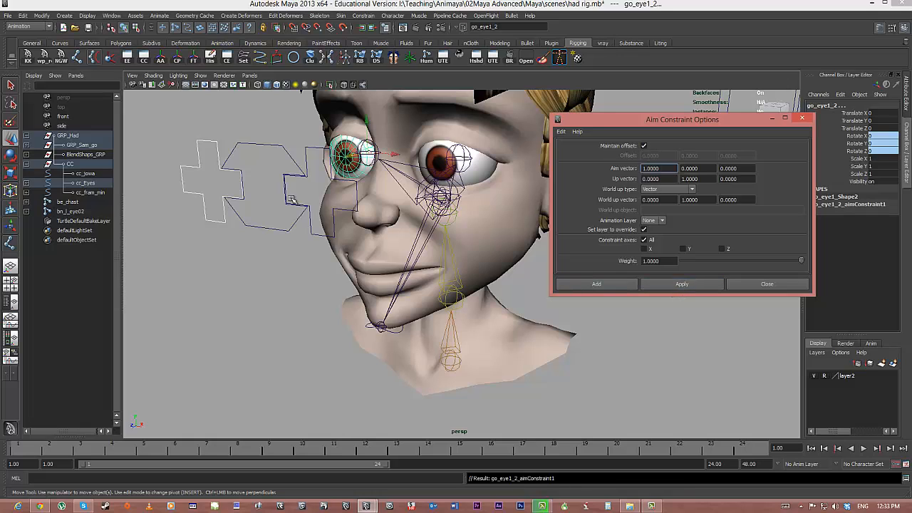
# Aim-constrain the go_eye1_1 eyeball to the cc_l_eye control, with Maintain offset on and aim vector 1, 0, 0.
pyautogui.click(207, 140)
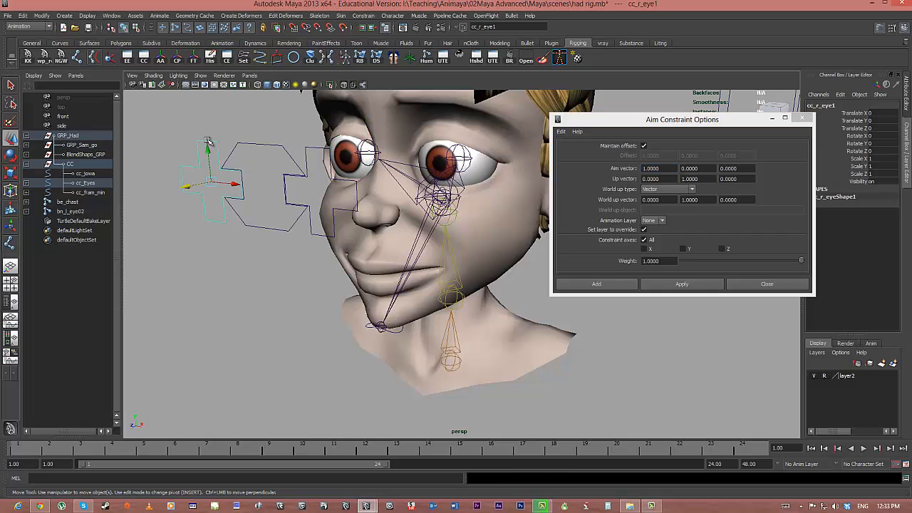
pyautogui.click(346, 183)
pyautogui.click(308, 146)
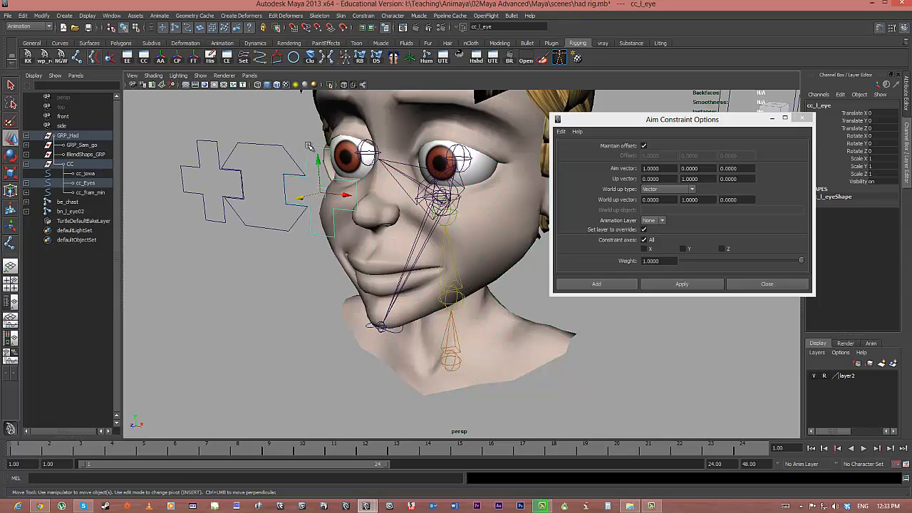
pyautogui.keyDown('shift'); pyautogui.click(430, 152); pyautogui.keyUp('shift')
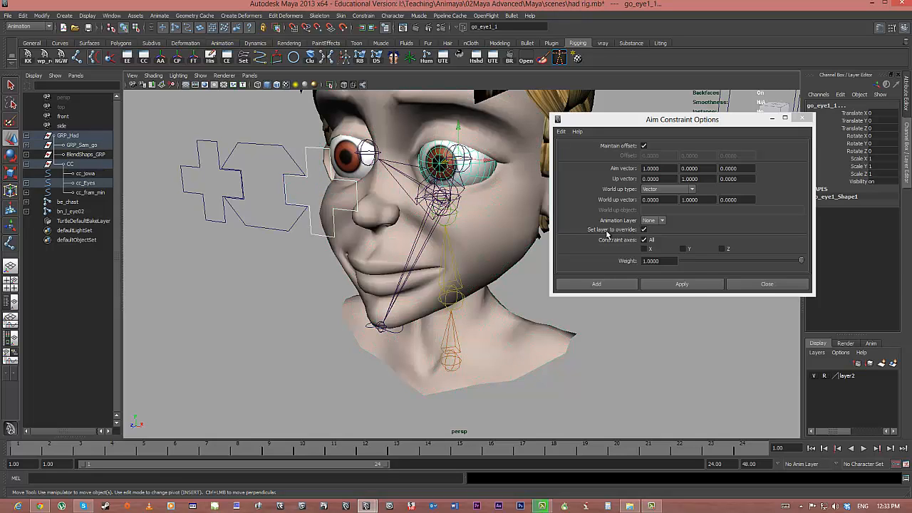
pyautogui.click(689, 285)
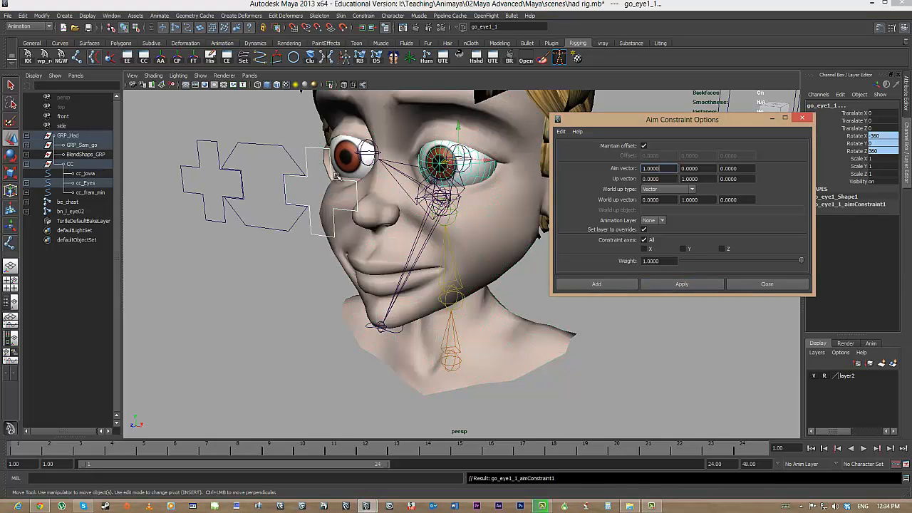
# Try moving the cc_Eyes control to test the aim of both eyeballs, and clear the selection.
pyautogui.click(339, 182)
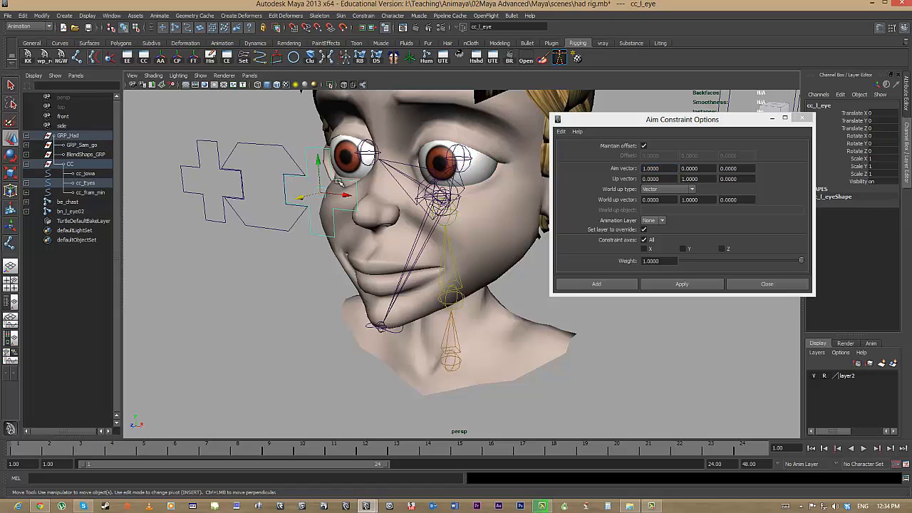
pyautogui.click(252, 145)
pyautogui.moveTo(265, 190); pyautogui.dragTo(319, 139)
pyautogui.click(292, 302)
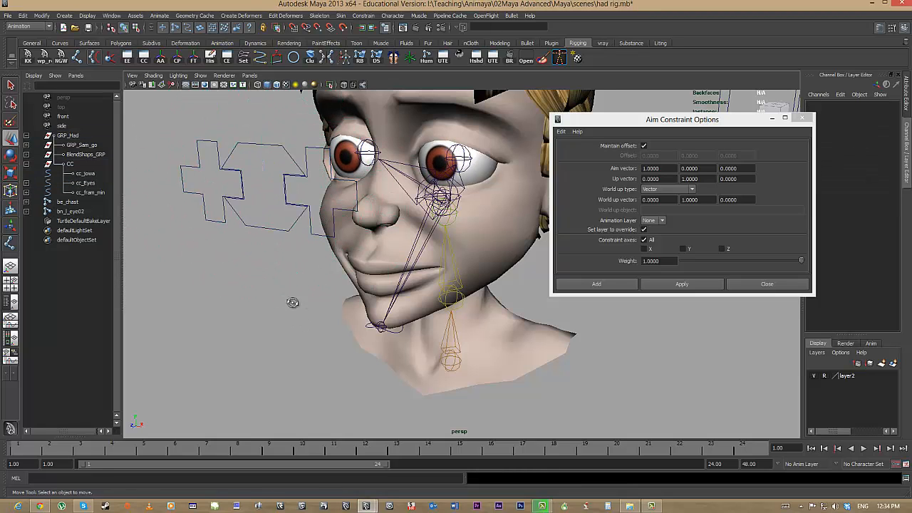
pyautogui.keyDown('alt'); pyautogui.moveTo(292, 302); pyautogui.dragTo(352, 257); pyautogui.keyUp('alt')
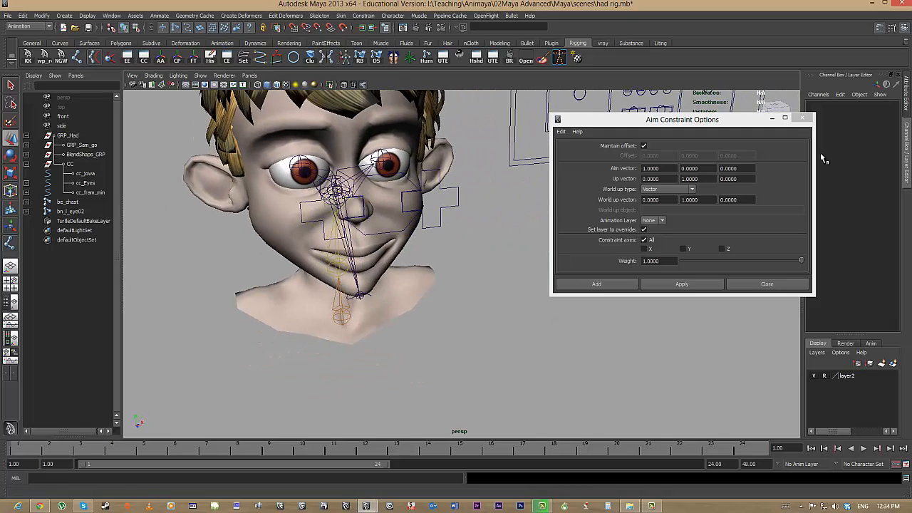
# Minimize the Aim Constraint Options and examine the jaw and eye joints inside the head from the front and side.
pyautogui.click(772, 119)
pyautogui.keyDown('alt'); pyautogui.moveTo(562, 242); pyautogui.dragTo(507, 240); pyautogui.keyUp('alt')
pyautogui.keyDown('alt'); pyautogui.moveTo(507, 240); pyautogui.dragTo(505, 214, button='right'); pyautogui.keyUp('alt')
pyautogui.keyDown('alt'); pyautogui.moveTo(505, 214); pyautogui.dragTo(538, 238, button='middle'); pyautogui.keyUp('alt')
pyautogui.keyDown('alt'); pyautogui.moveTo(537, 237); pyautogui.dragTo(596, 249, button='right'); pyautogui.keyUp('alt')
pyautogui.click(484, 202)
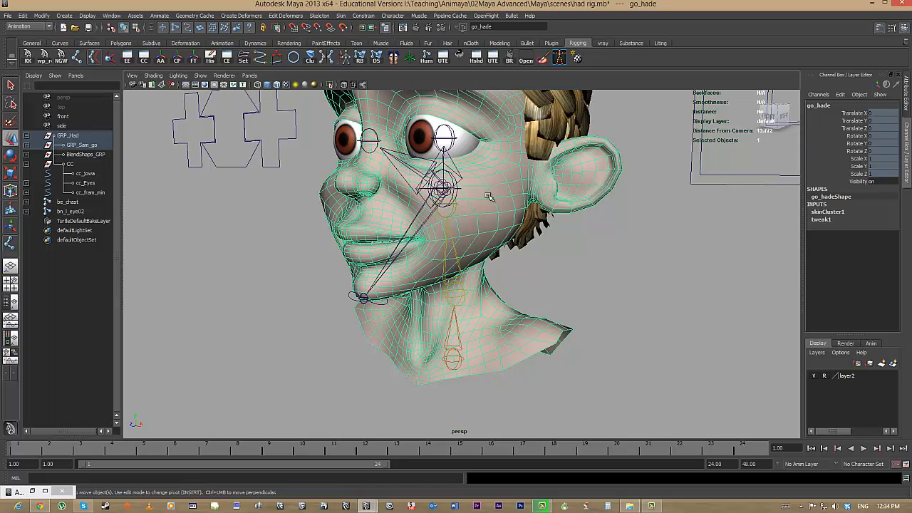
pyautogui.click(569, 235)
pyautogui.keyDown('alt'); pyautogui.moveTo(547, 226); pyautogui.dragTo(503, 222); pyautogui.keyUp('alt')
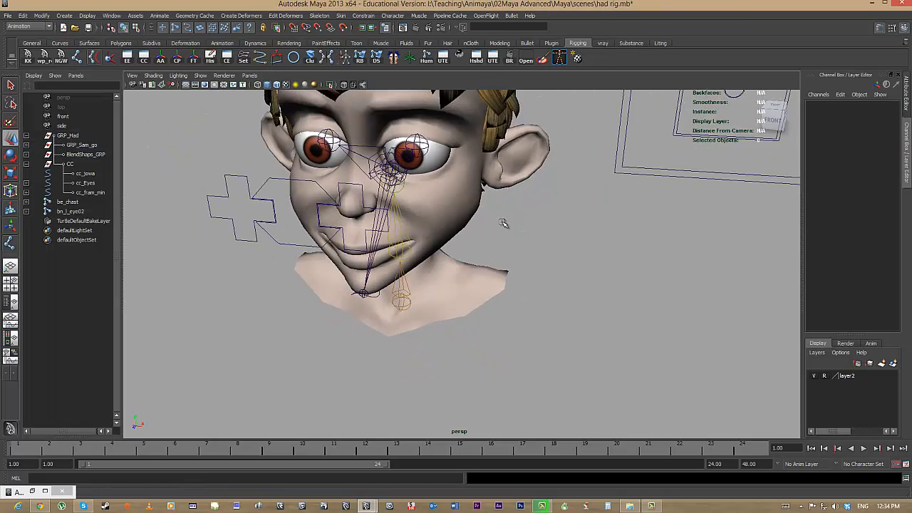
pyautogui.keyDown('alt'); pyautogui.moveTo(503, 221); pyautogui.dragTo(622, 243, button='middle'); pyautogui.keyUp('alt')
pyautogui.keyDown('alt'); pyautogui.moveTo(623, 244); pyautogui.dragTo(544, 234); pyautogui.keyUp('alt')
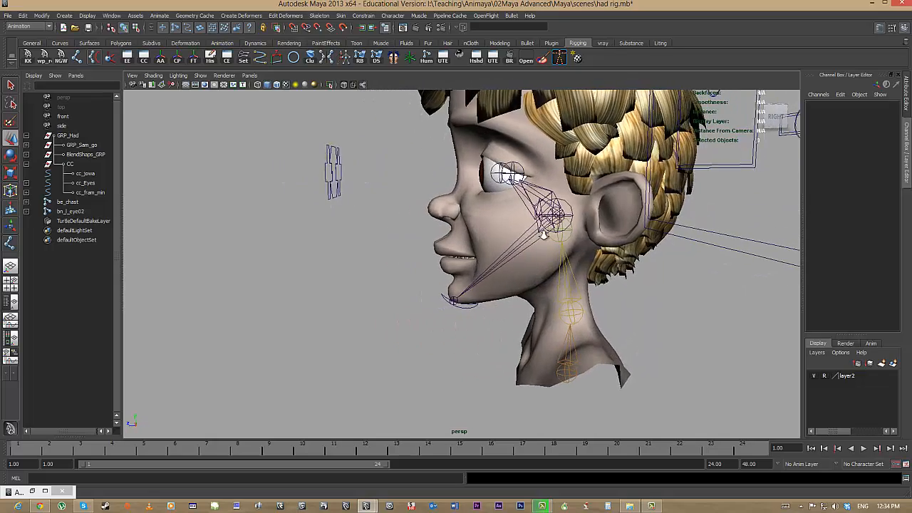
pyautogui.keyDown('alt'); pyautogui.moveTo(544, 234); pyautogui.dragTo(654, 260, button='right'); pyautogui.keyUp('alt')
# Add the bn_l_eye02 and be_jowe01 joints as skin influences on the go_hade head mesh.
pyautogui.click(630, 192)
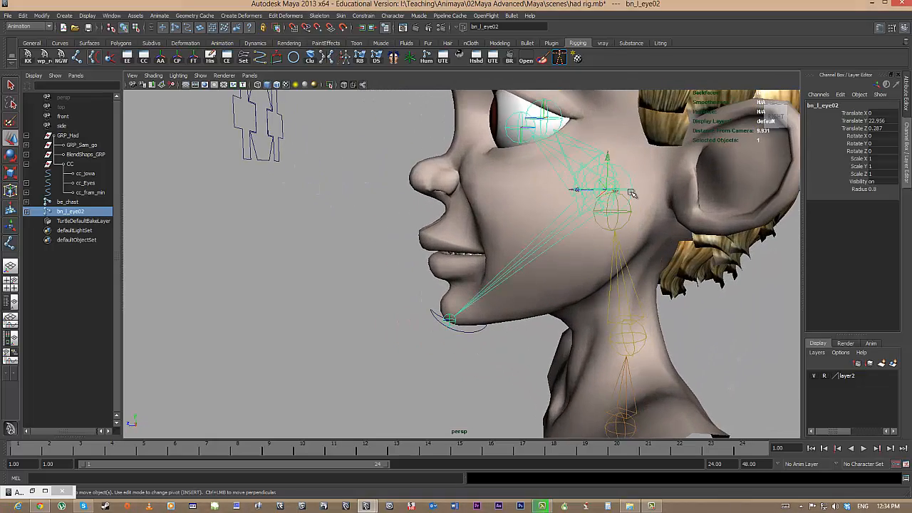
pyautogui.keyDown('alt'); pyautogui.moveTo(499, 215); pyautogui.dragTo(608, 253); pyautogui.keyUp('alt')
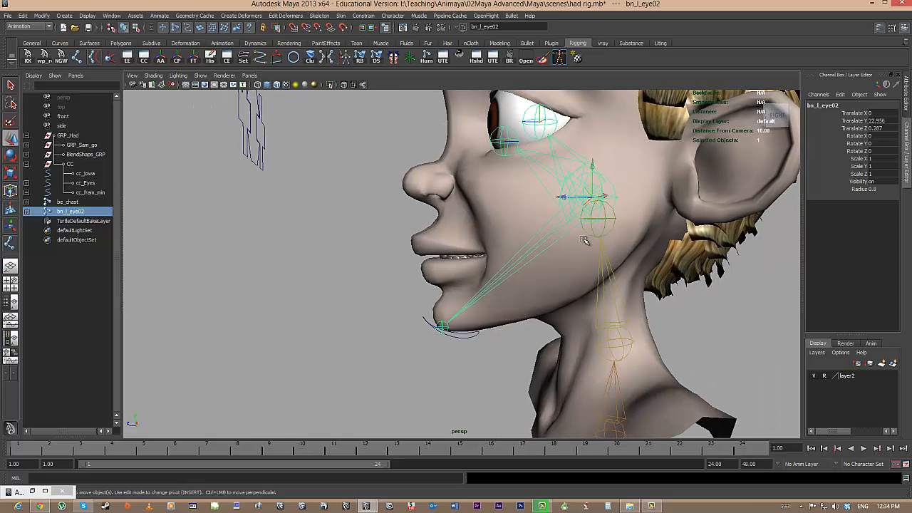
pyautogui.keyDown('shift'); pyautogui.click(549, 235); pyautogui.keyUp('shift')
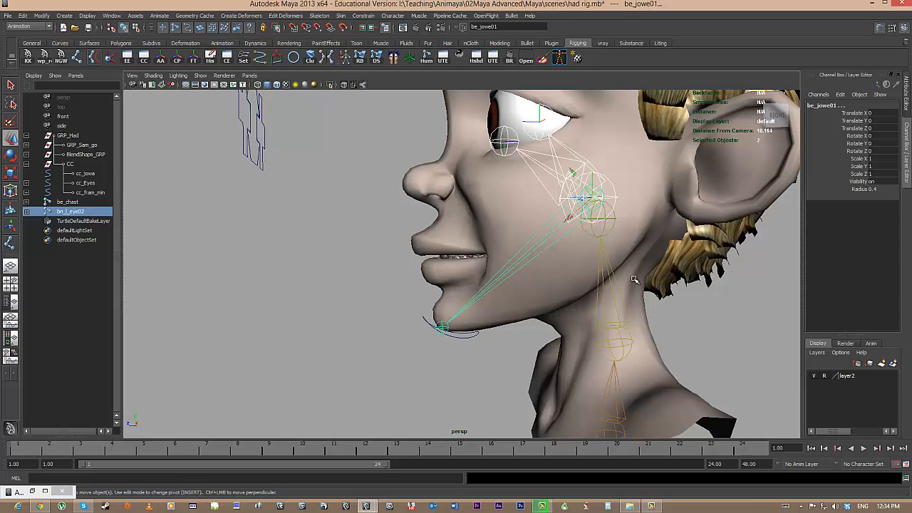
pyautogui.keyDown('shift'); pyautogui.click(538, 274); pyautogui.keyUp('shift')
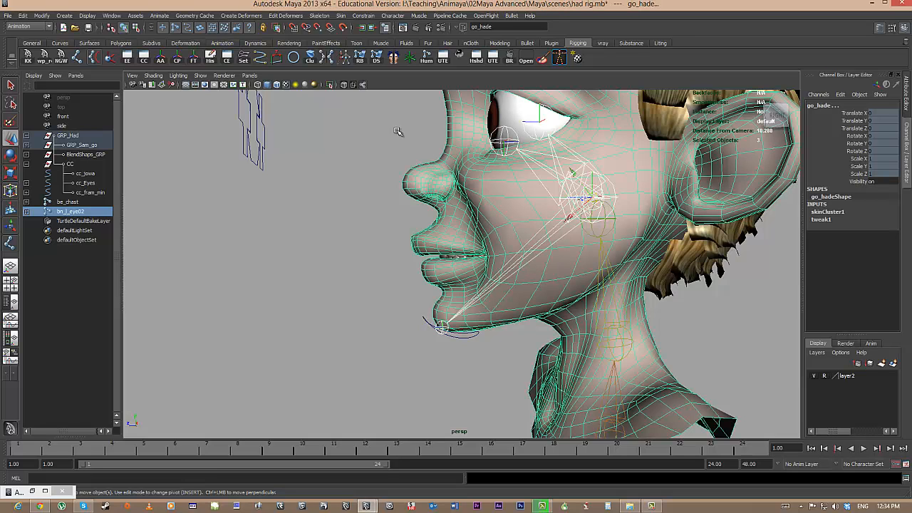
pyautogui.click(345, 16)
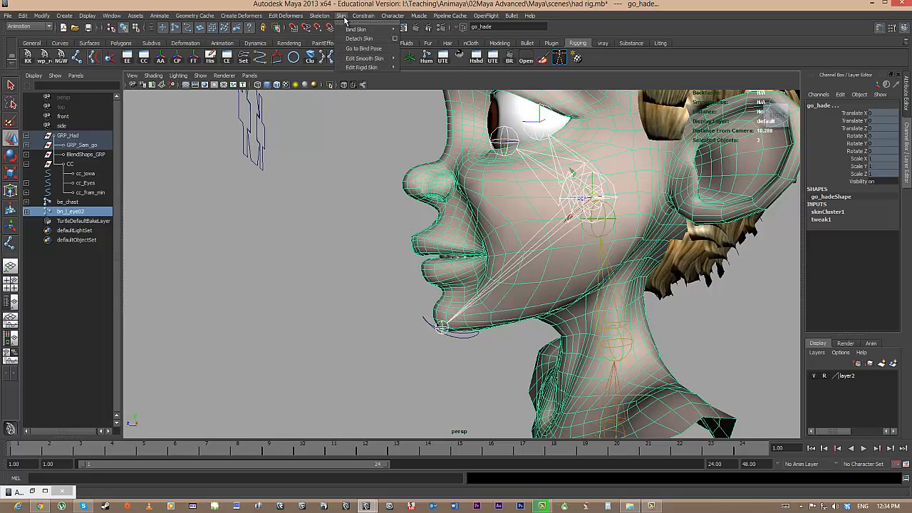
pyautogui.moveTo(357, 61)
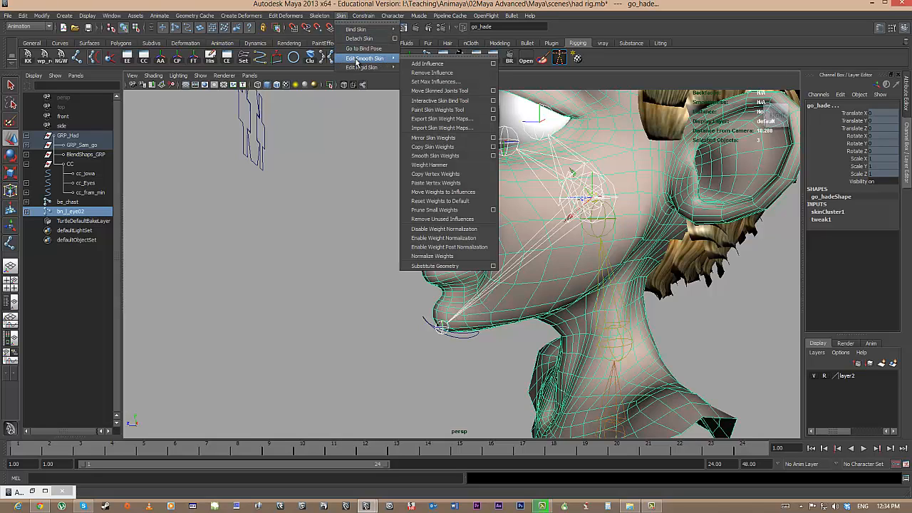
pyautogui.click(428, 64)
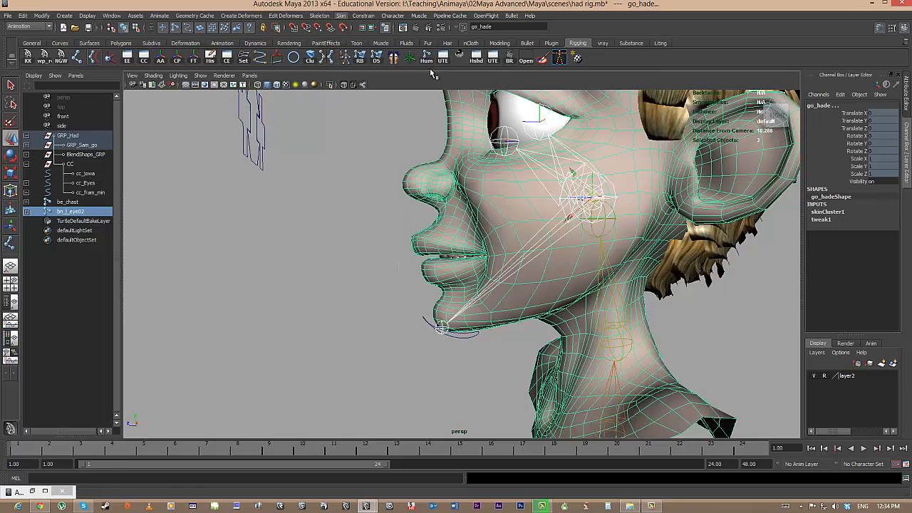
# Open the Paint Skin Weights Tool's settings for go_hade and examine the be_jowe01 influence's weights across the face.
pyautogui.click(520, 218)
pyautogui.keyDown('alt'); pyautogui.moveTo(521, 218); pyautogui.dragTo(472, 237); pyautogui.keyUp('alt')
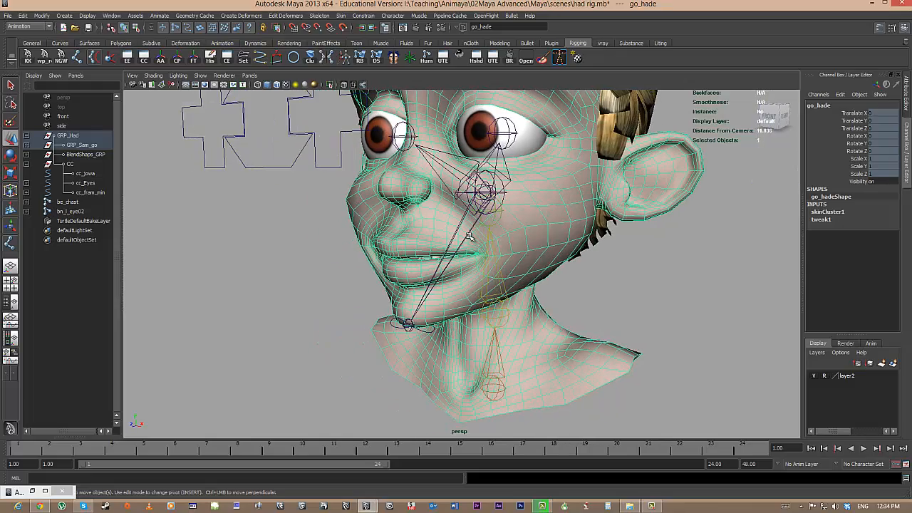
pyautogui.keyDown('alt'); pyautogui.moveTo(440, 289); pyautogui.dragTo(324, 310); pyautogui.keyUp('alt')
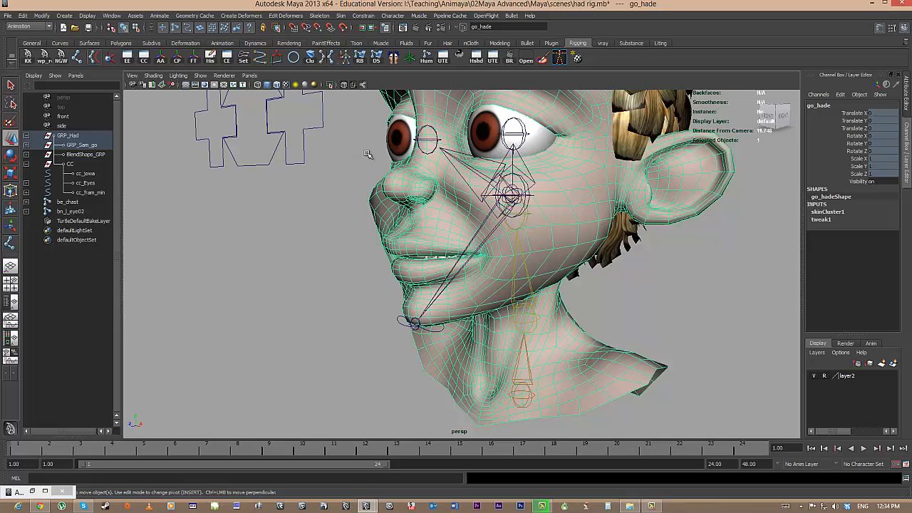
pyautogui.click(342, 15)
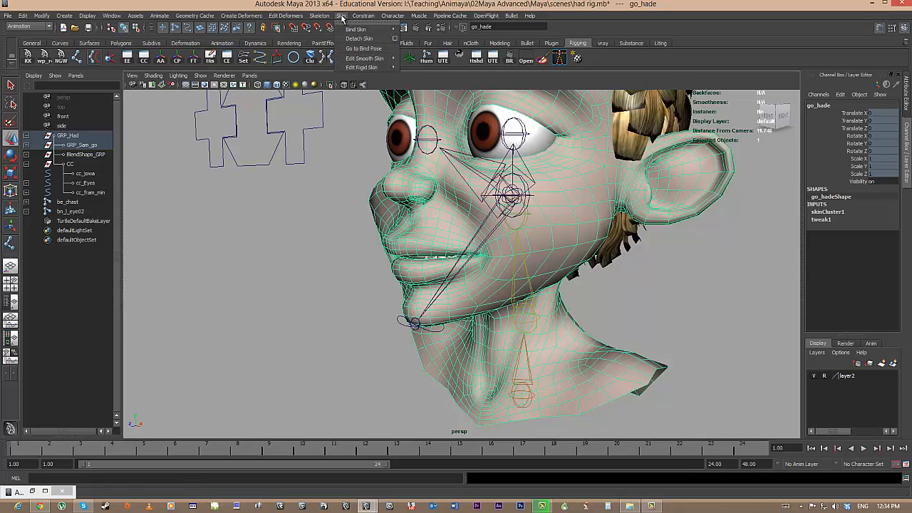
pyautogui.moveTo(363, 58)
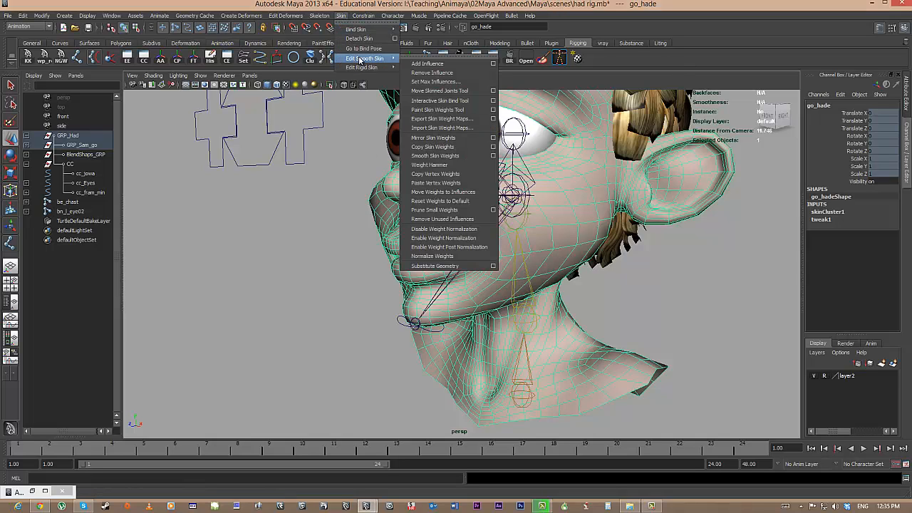
pyautogui.click(460, 110)
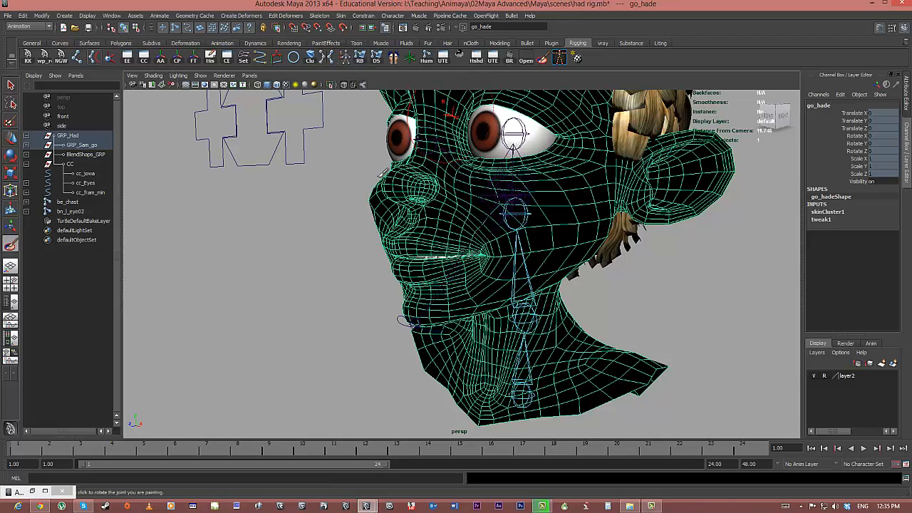
pyautogui.doubleClick(10, 246)
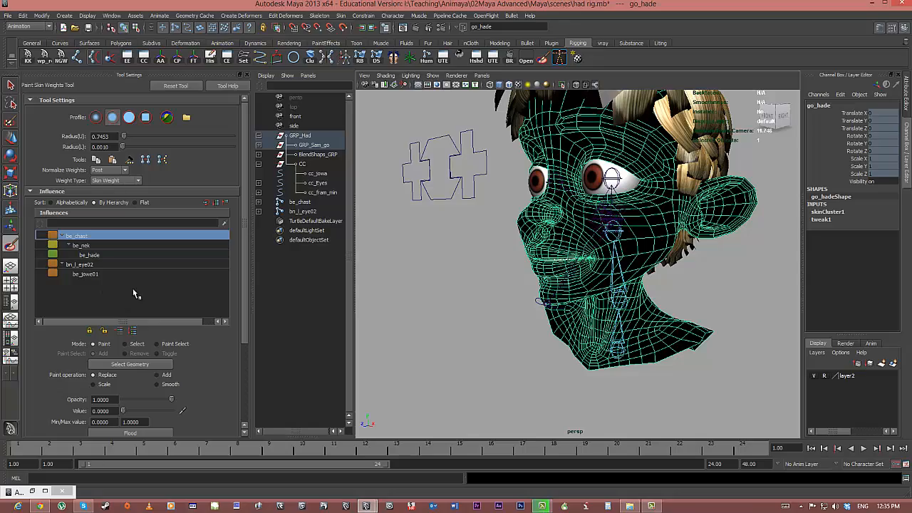
pyautogui.click(85, 274)
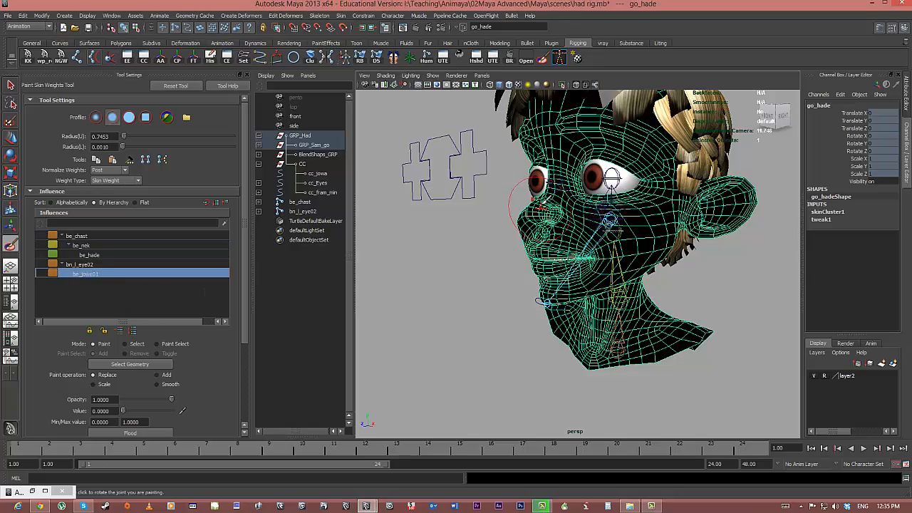
pyautogui.keyDown('alt'); pyautogui.moveTo(552, 228); pyautogui.dragTo(601, 225); pyautogui.keyUp('alt')
pyautogui.keyDown('alt'); pyautogui.moveTo(600, 227); pyautogui.dragTo(617, 254, button='right'); pyautogui.keyUp('alt')
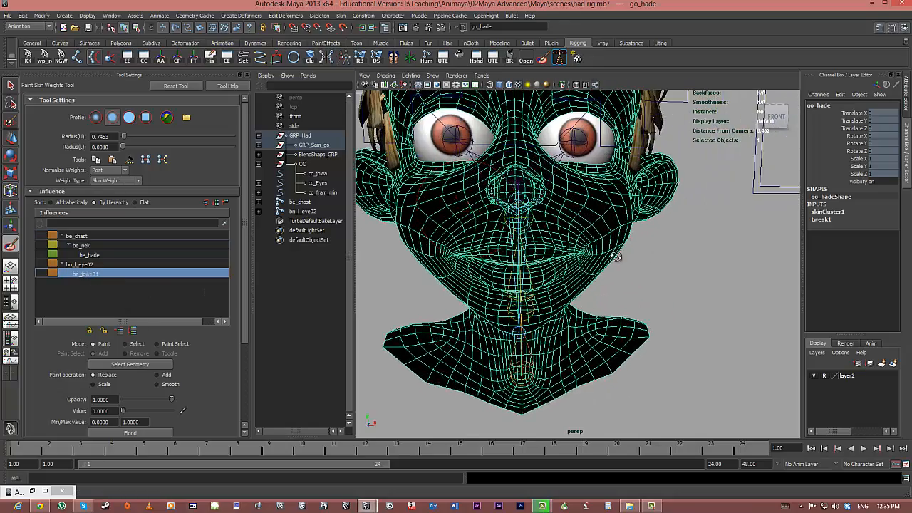
pyautogui.keyDown('alt'); pyautogui.moveTo(617, 254); pyautogui.dragTo(590, 229); pyautogui.keyUp('alt')
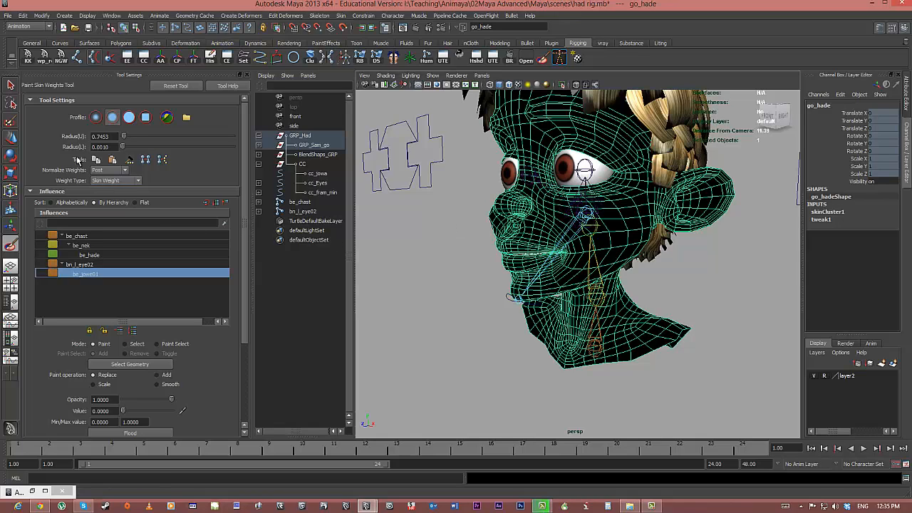
pyautogui.press('q')
# Try moving the cc_Eyes control freely in front of the face and undo the move.
pyautogui.keyDown('alt'); pyautogui.moveTo(619, 267); pyautogui.dragTo(648, 212); pyautogui.keyUp('alt')
pyautogui.click(626, 203)
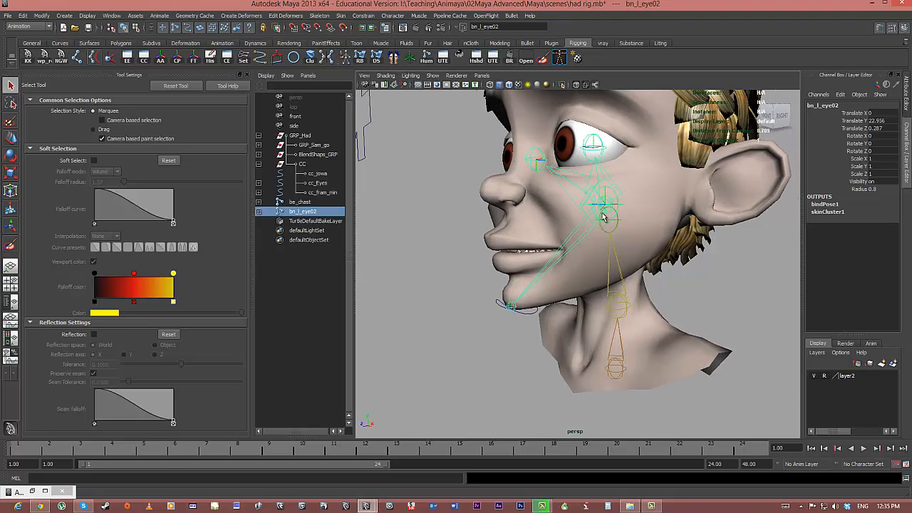
pyautogui.keyDown('alt'); pyautogui.moveTo(536, 240); pyautogui.dragTo(484, 176); pyautogui.keyUp('alt')
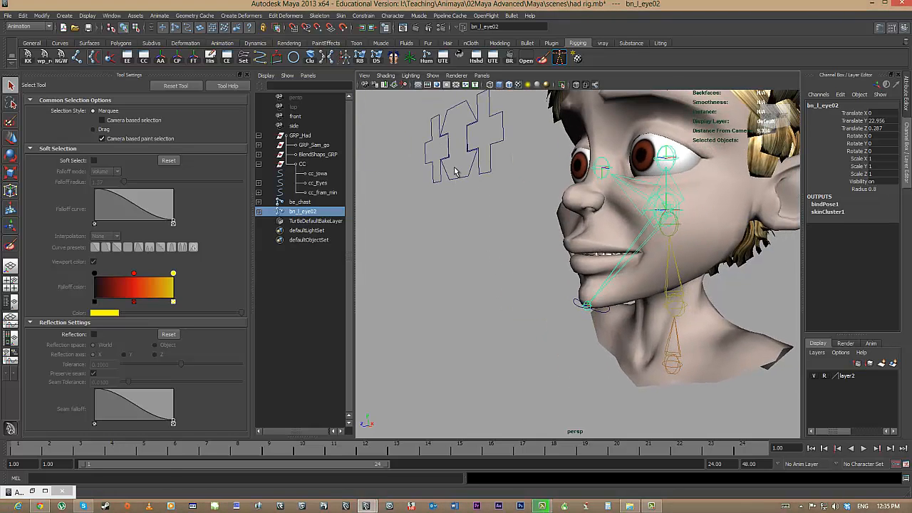
pyautogui.click(463, 187)
pyautogui.press('w')
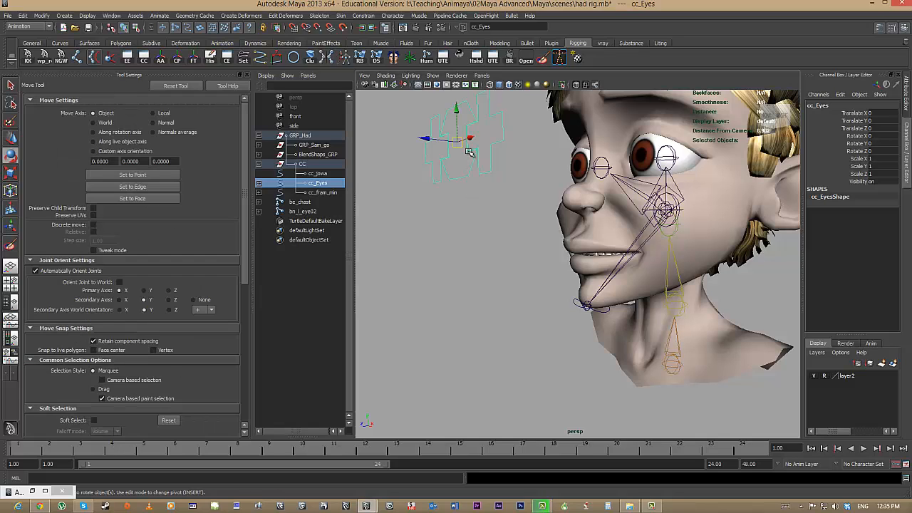
pyautogui.press('e')
pyautogui.press('w')
pyautogui.moveTo(458, 145); pyautogui.dragTo(433, 170)
pyautogui.hotkey('ctrl', 'z')
# Parent the bn_l_eye02 joint to the be_hade head joint.
pyautogui.keyDown('alt'); pyautogui.moveTo(647, 217); pyautogui.dragTo(570, 219, button='middle'); pyautogui.keyUp('alt')
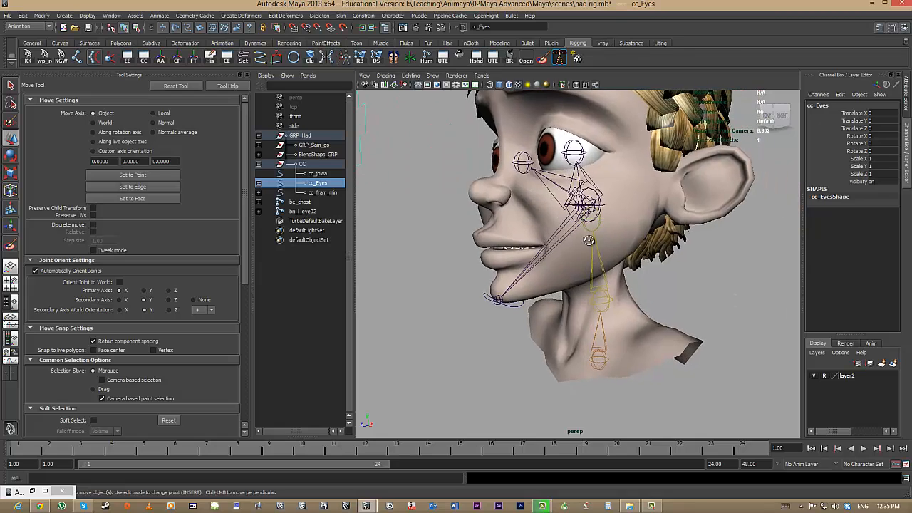
pyautogui.keyDown('alt'); pyautogui.moveTo(592, 240); pyautogui.dragTo(566, 242); pyautogui.keyUp('alt')
pyautogui.keyDown('alt'); pyautogui.moveTo(565, 242); pyautogui.dragTo(666, 254, button='right'); pyautogui.keyUp('alt')
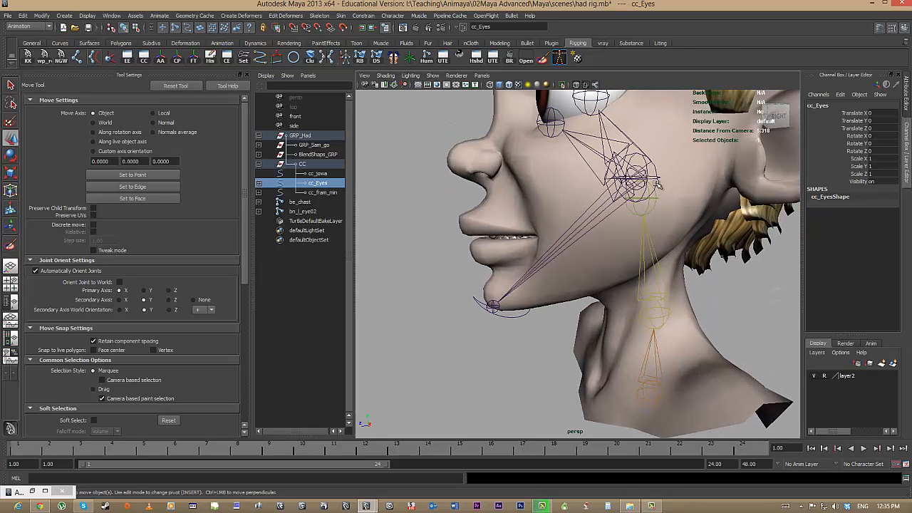
pyautogui.click(656, 184)
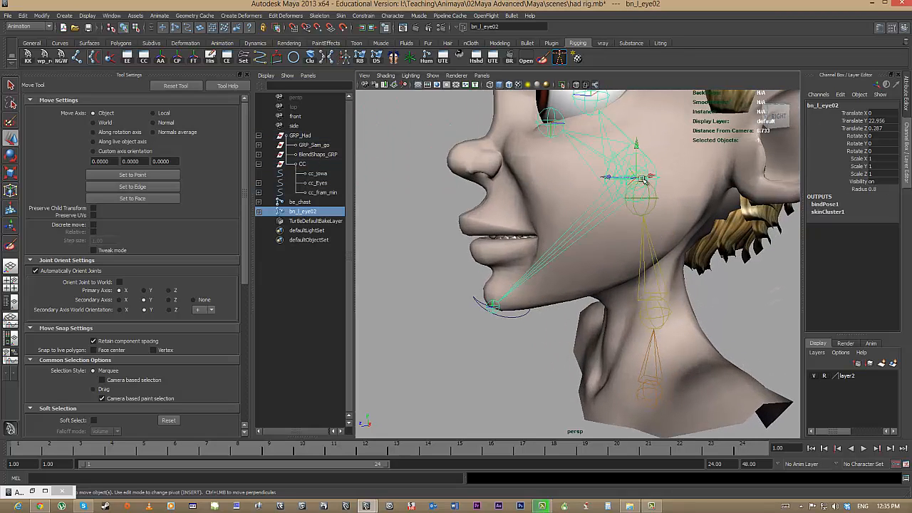
pyautogui.keyDown('shift'); pyautogui.click(656, 202); pyautogui.keyUp('shift')
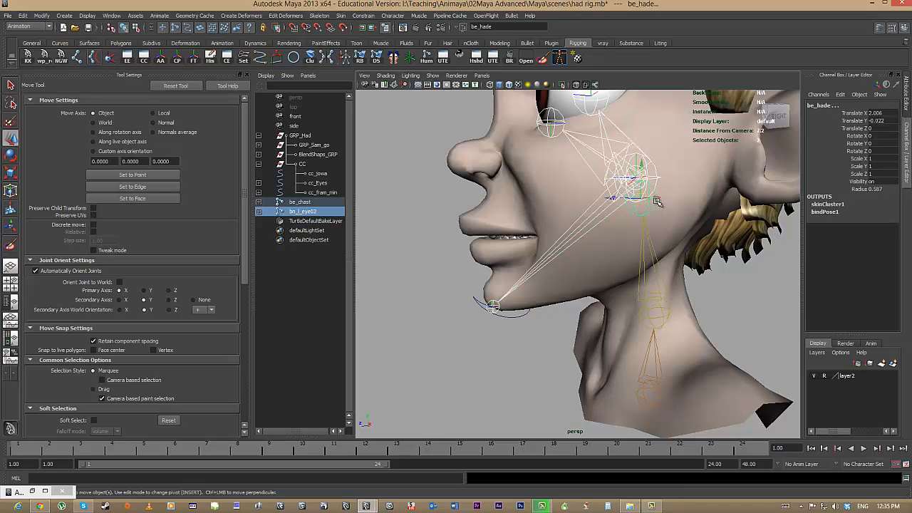
pyautogui.press('p')
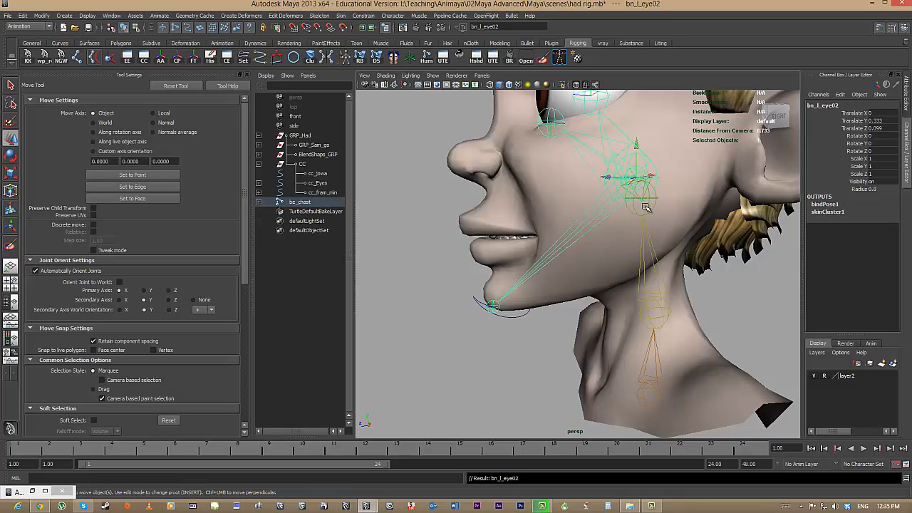
pyautogui.click(656, 203)
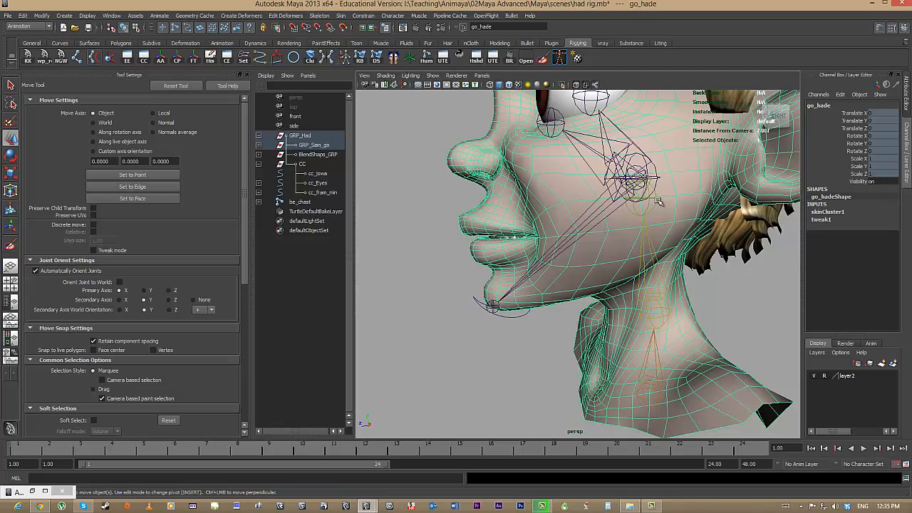
# Try rotating the be_hade head joint to test how its child joints and the face follow, and undo the rotations.
pyautogui.click(656, 200)
pyautogui.press('e')
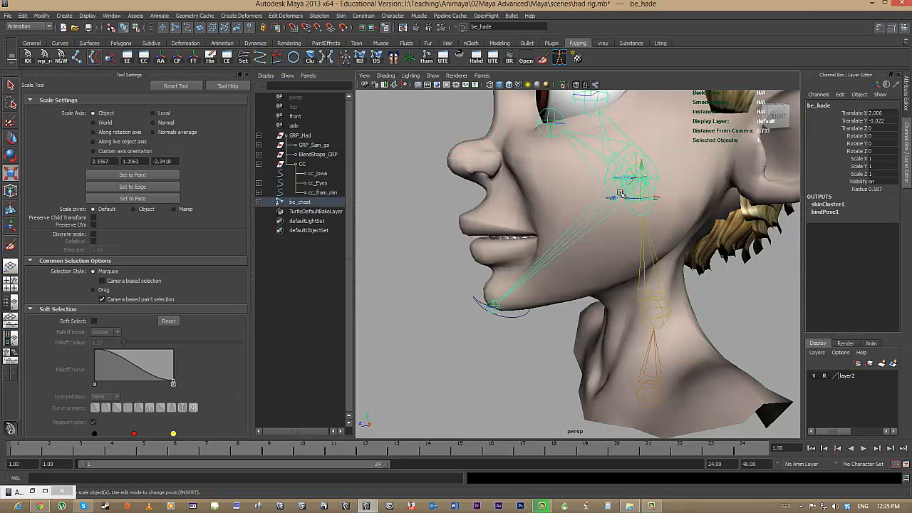
pyautogui.moveTo(644, 198); pyautogui.dragTo(689, 200)
pyautogui.hotkey('ctrl', 'z')
pyautogui.hotkey('ctrl', 'z')
pyautogui.hotkey('ctrl', 'z')
pyautogui.hotkey('ctrl', 'z')
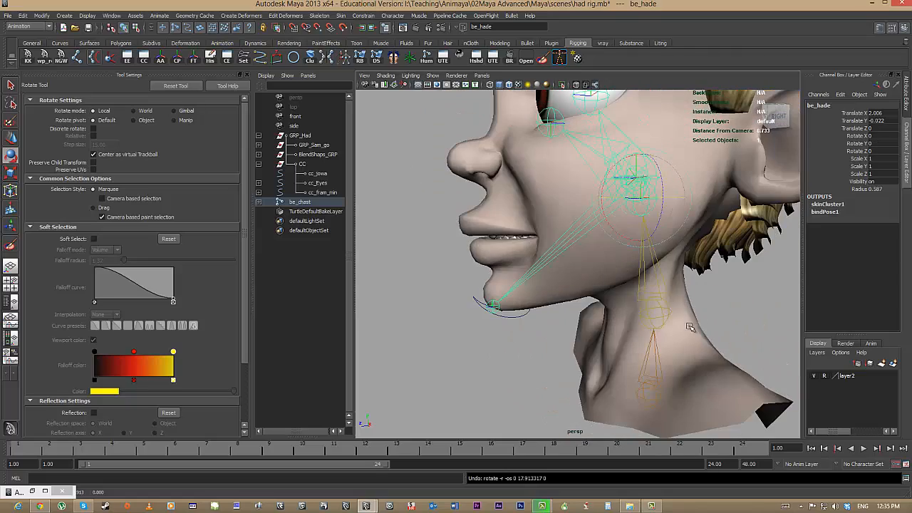
# Examine the head, jaw, eye and neck joints inside the face from front and side angles.
pyautogui.keyDown('alt'); pyautogui.moveTo(619, 286); pyautogui.dragTo(712, 285); pyautogui.keyUp('alt')
pyautogui.keyDown('alt'); pyautogui.moveTo(713, 285); pyautogui.dragTo(604, 275, button='right'); pyautogui.keyUp('alt')
pyautogui.keyDown('alt'); pyautogui.moveTo(604, 275); pyautogui.dragTo(491, 267); pyautogui.keyUp('alt')
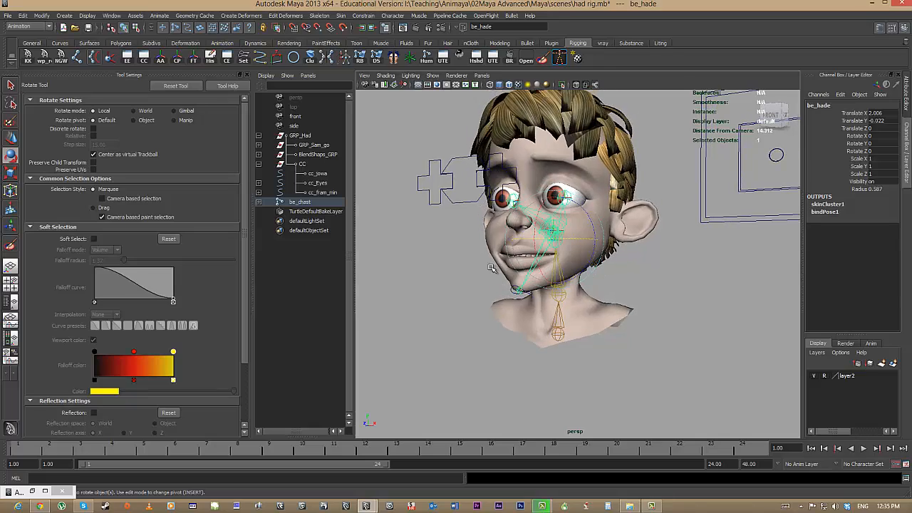
pyautogui.click(677, 271)
pyautogui.keyDown('alt'); pyautogui.moveTo(677, 271); pyautogui.dragTo(612, 289); pyautogui.keyUp('alt')
pyautogui.keyDown('alt'); pyautogui.moveTo(613, 289); pyautogui.dragTo(694, 301, button='right'); pyautogui.keyUp('alt')
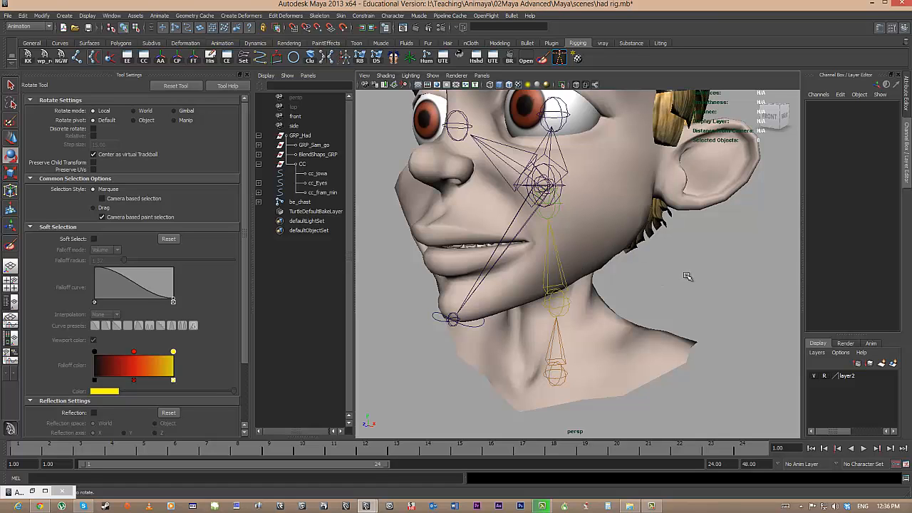
pyautogui.keyDown('alt'); pyautogui.moveTo(686, 277); pyautogui.dragTo(507, 357); pyautogui.keyUp('alt')
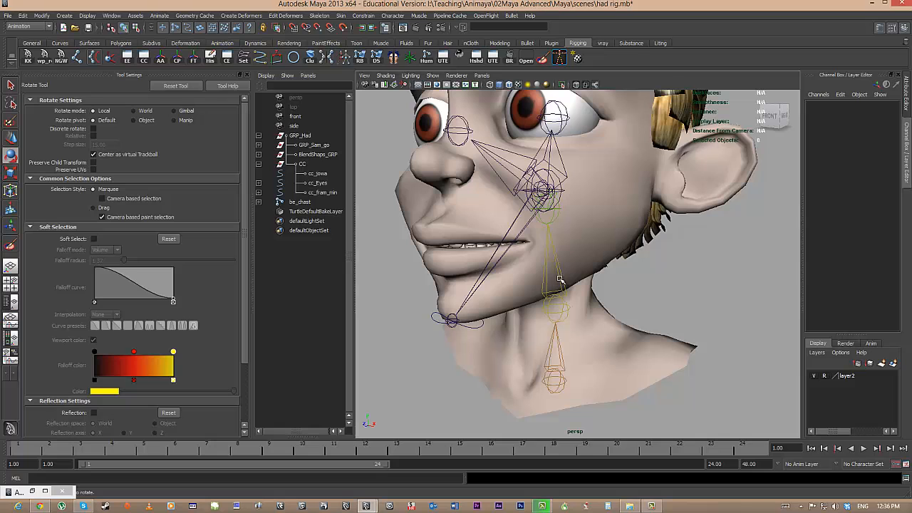
pyautogui.keyDown('alt'); pyautogui.moveTo(687, 292); pyautogui.dragTo(661, 286); pyautogui.keyUp('alt')
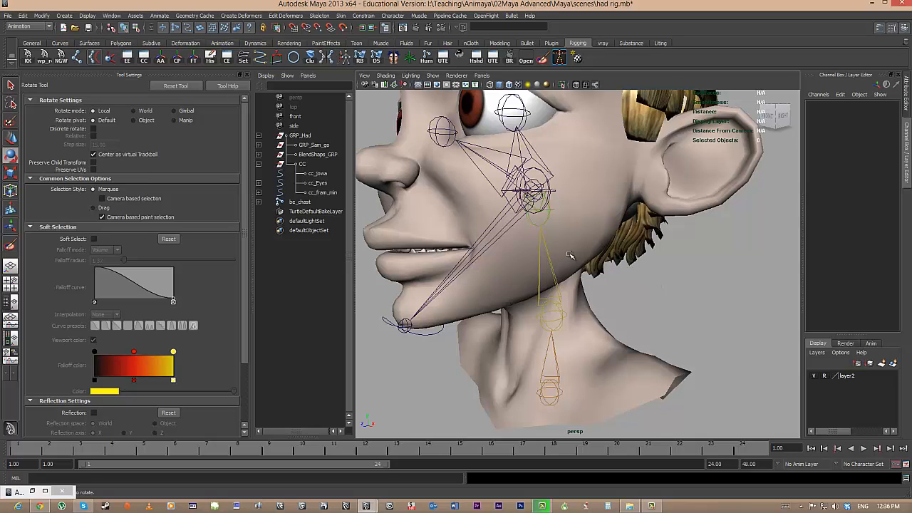
pyautogui.keyDown('alt'); pyautogui.moveTo(690, 275); pyautogui.dragTo(396, 202); pyautogui.keyUp('alt')
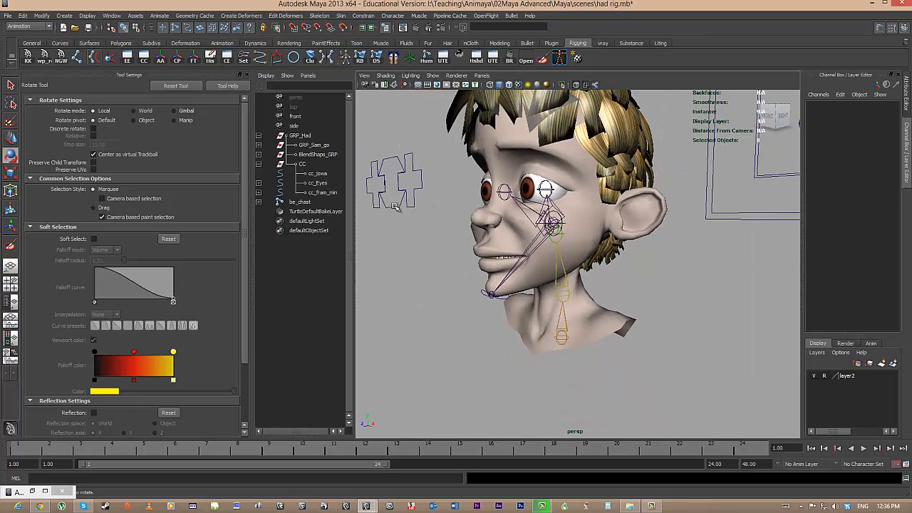
# Try a slight rotation of the be_hade joint to compare with the cc_Eyes control, undo it and clear the selection.
pyautogui.click(398, 208)
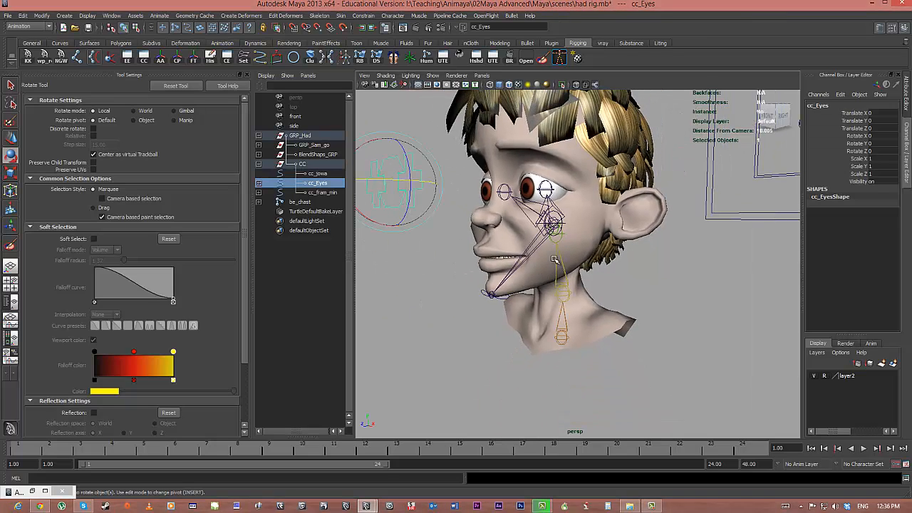
pyautogui.click(570, 237)
pyautogui.click(564, 233)
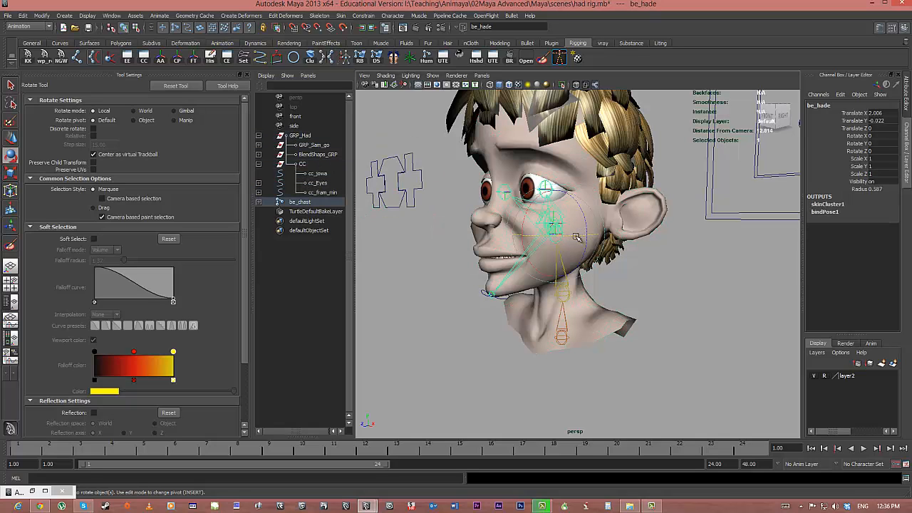
pyautogui.moveTo(577, 238)
pyautogui.mouseDown()
pyautogui.moveTo(557, 231)
pyautogui.moveTo(576, 236)
pyautogui.mouseUp()
pyautogui.hotkey('ctrl', 'z')
pyautogui.click(713, 284)
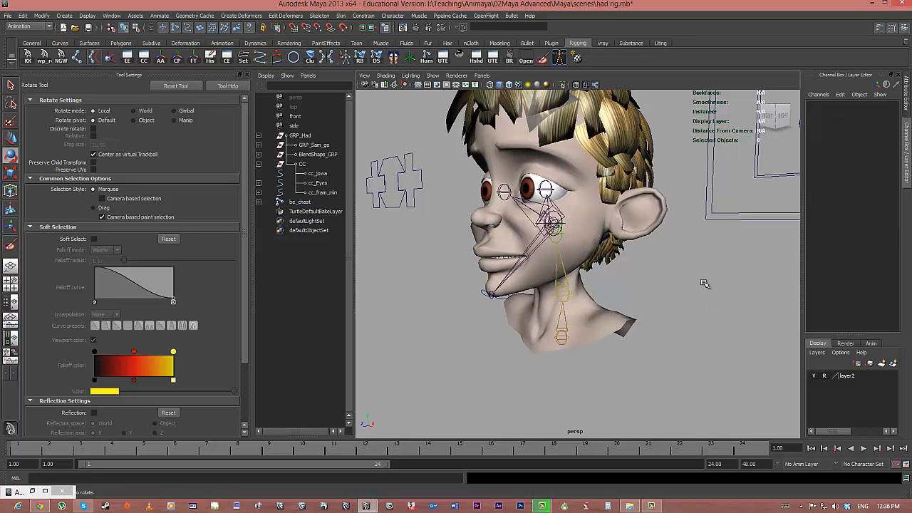